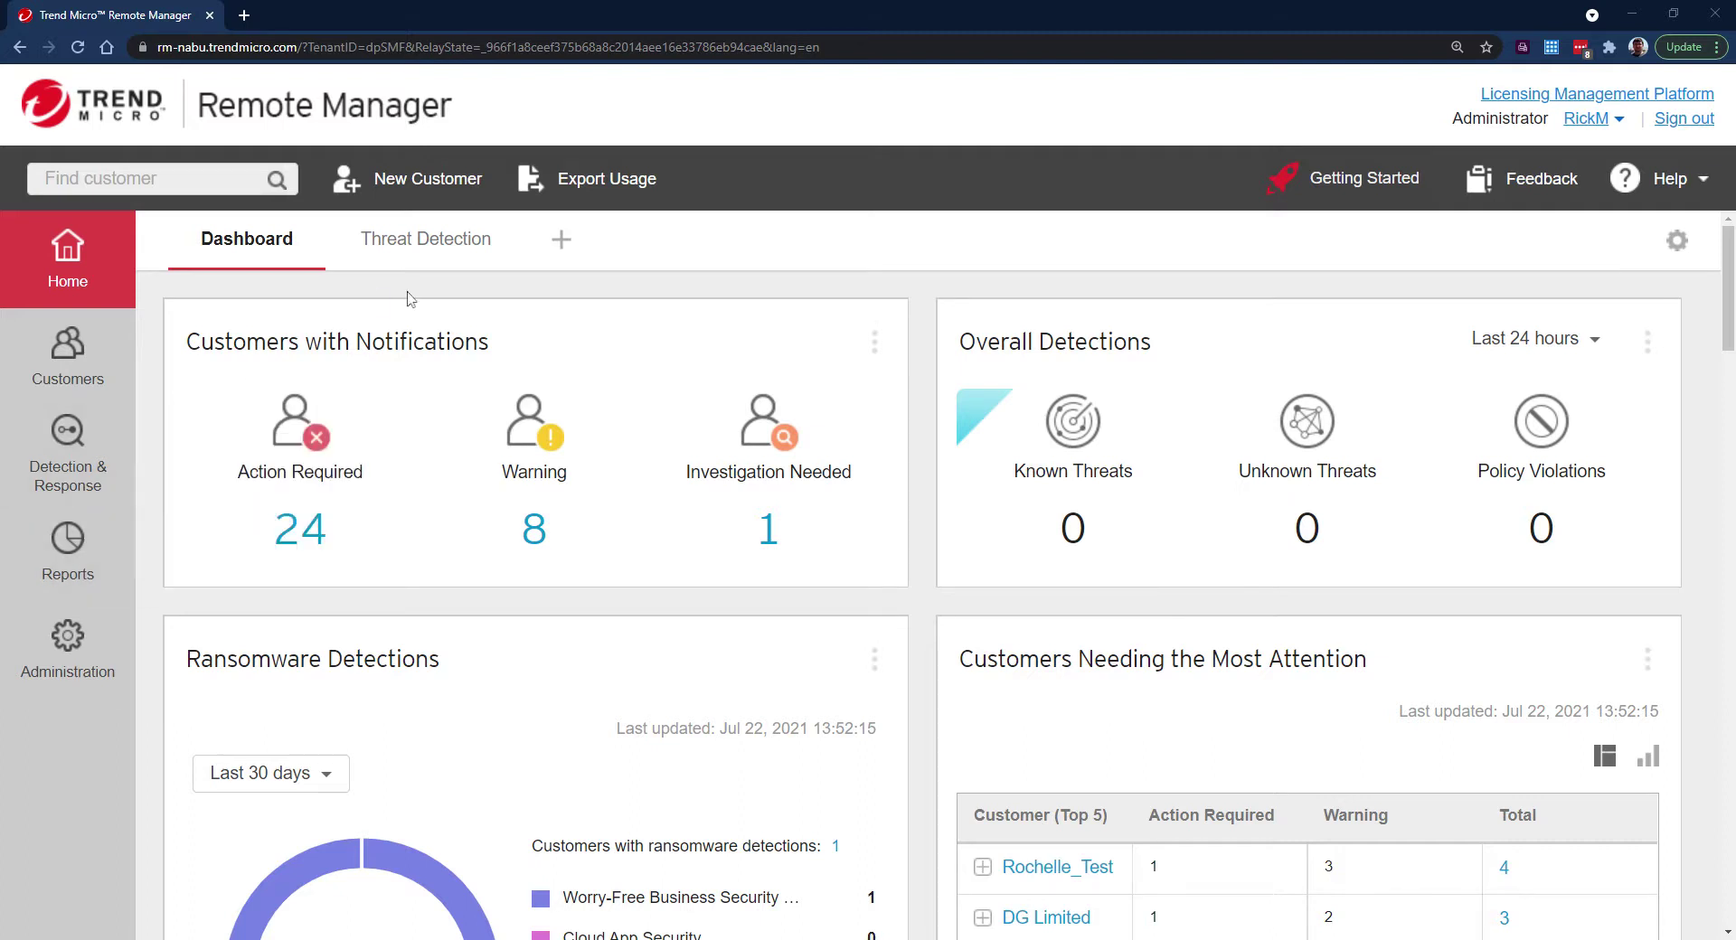
Step: Switch to Threat Detection, back to the main dashboard, then bring up the Add Widgets catalogue
{"action": "left_click", "coordinate": [443, 252]}
{"action": "left_click", "coordinate": [242, 240]}
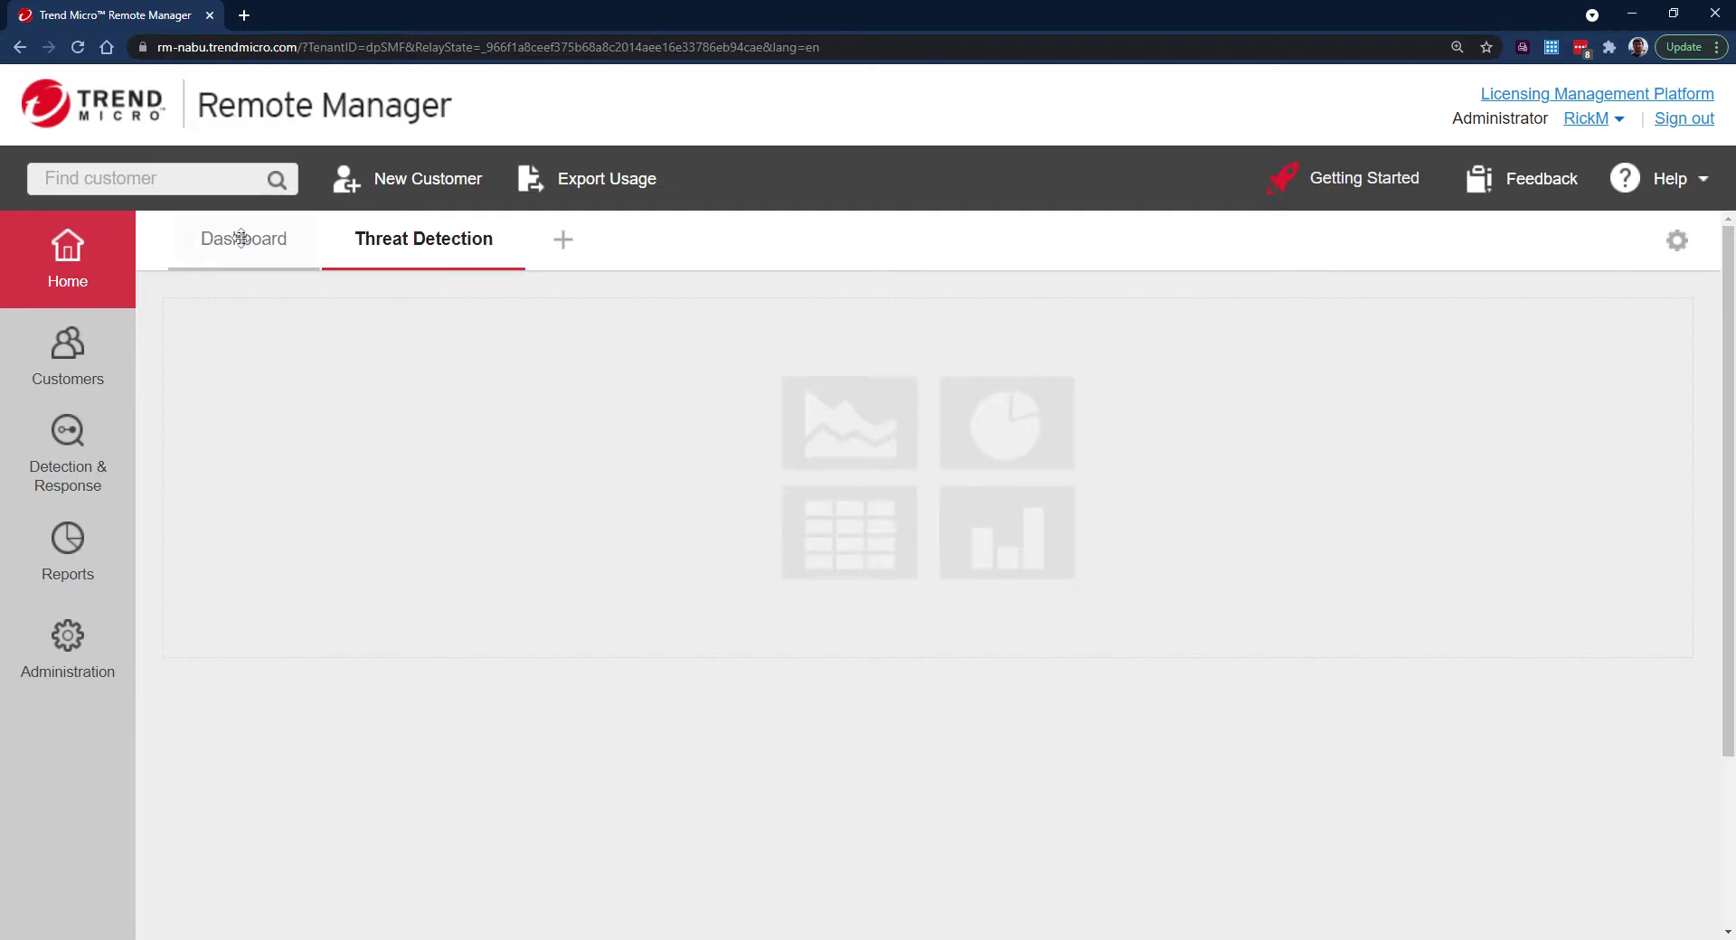
{"action": "left_click", "coordinate": [1680, 256]}
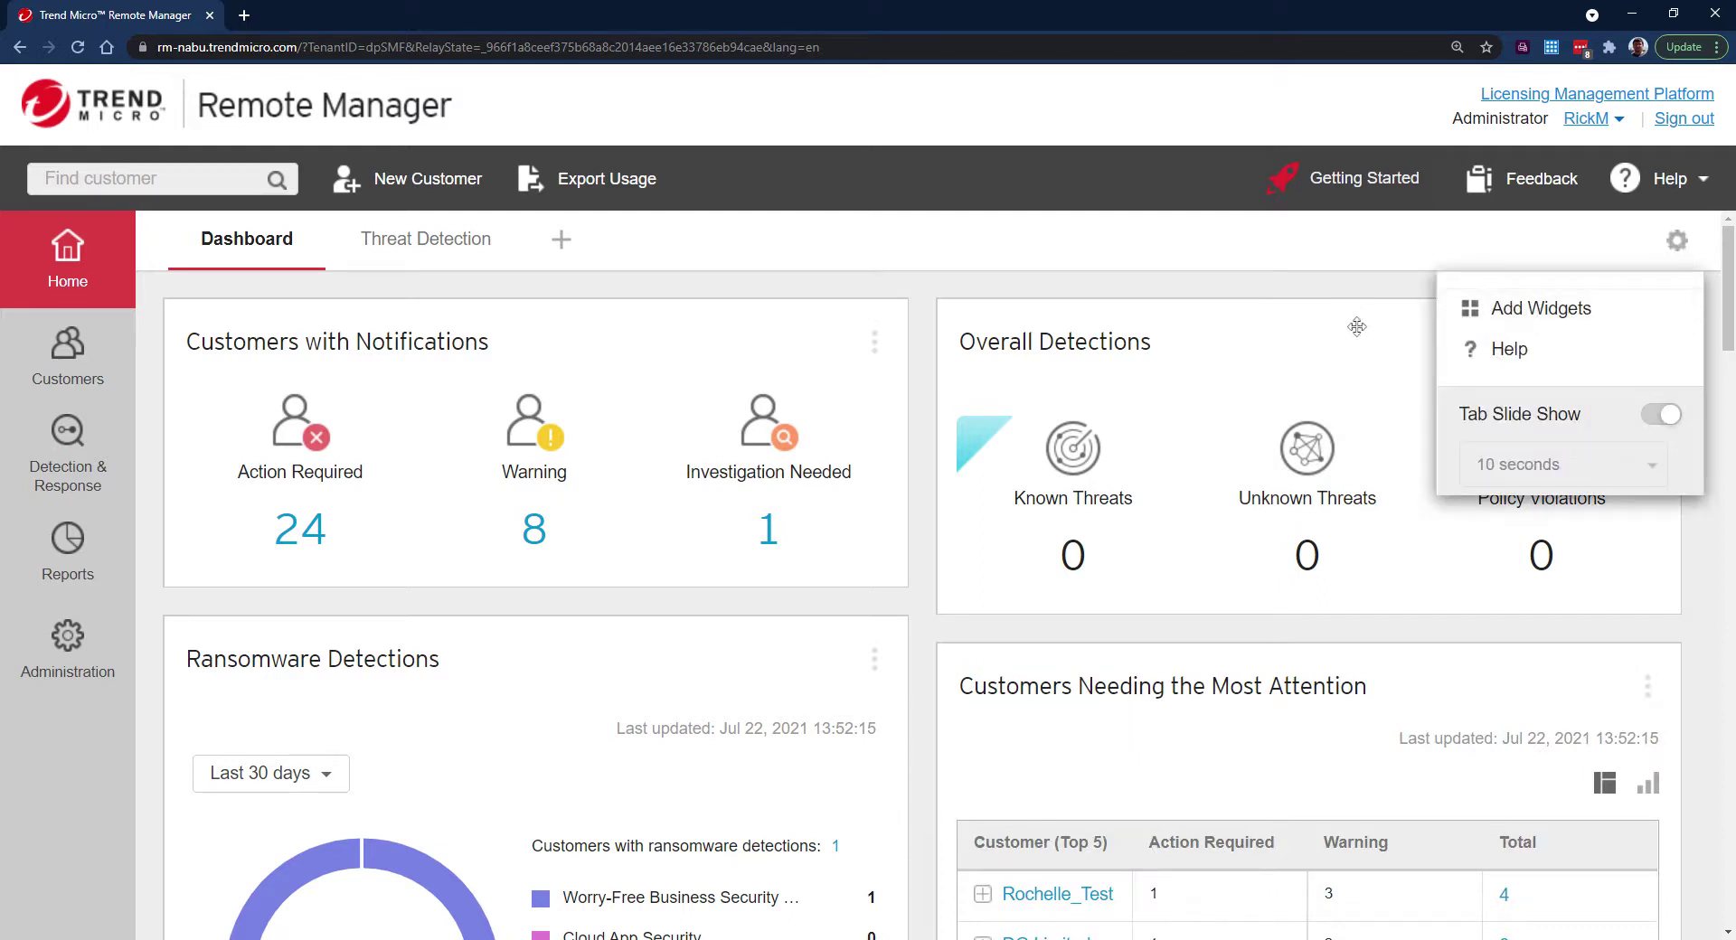
{"action": "left_click", "coordinate": [1462, 323]}
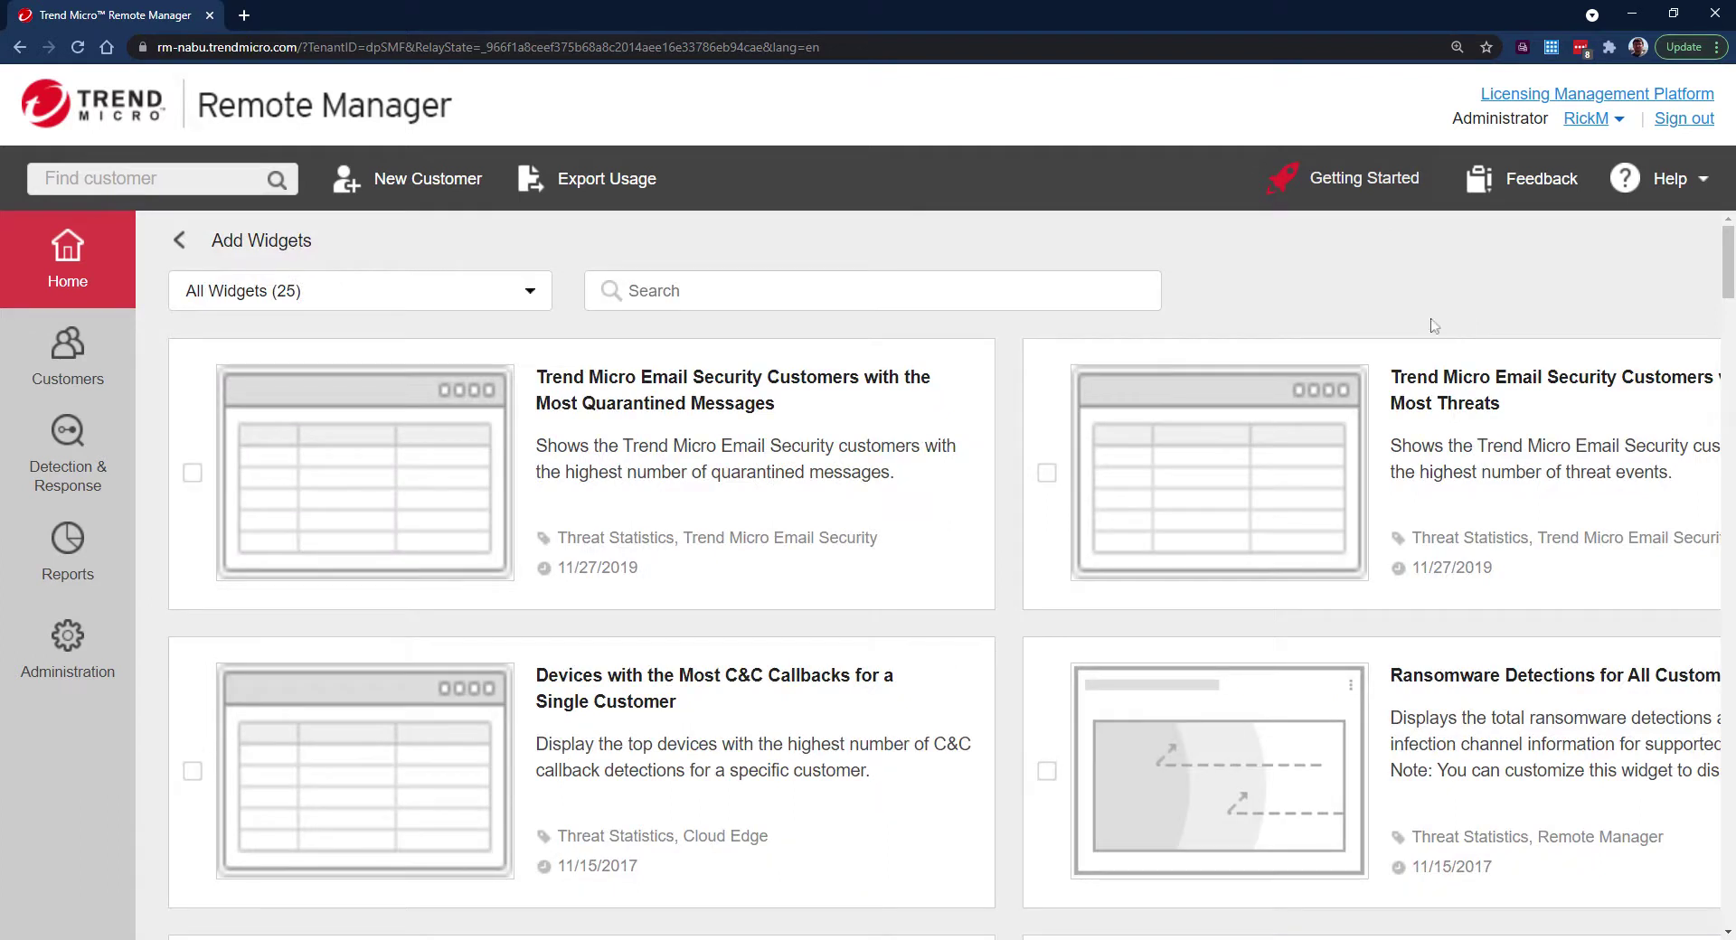
Step: Scroll the catalogue and tick the Cloud App Security Data Loss Prevention Top Violations widget
{"action": "scroll", "coordinate": [918, 520], "scroll_direction": "down", "scroll_amount": 2}
{"action": "scroll", "coordinate": [918, 519], "scroll_direction": "down", "scroll_amount": 2}
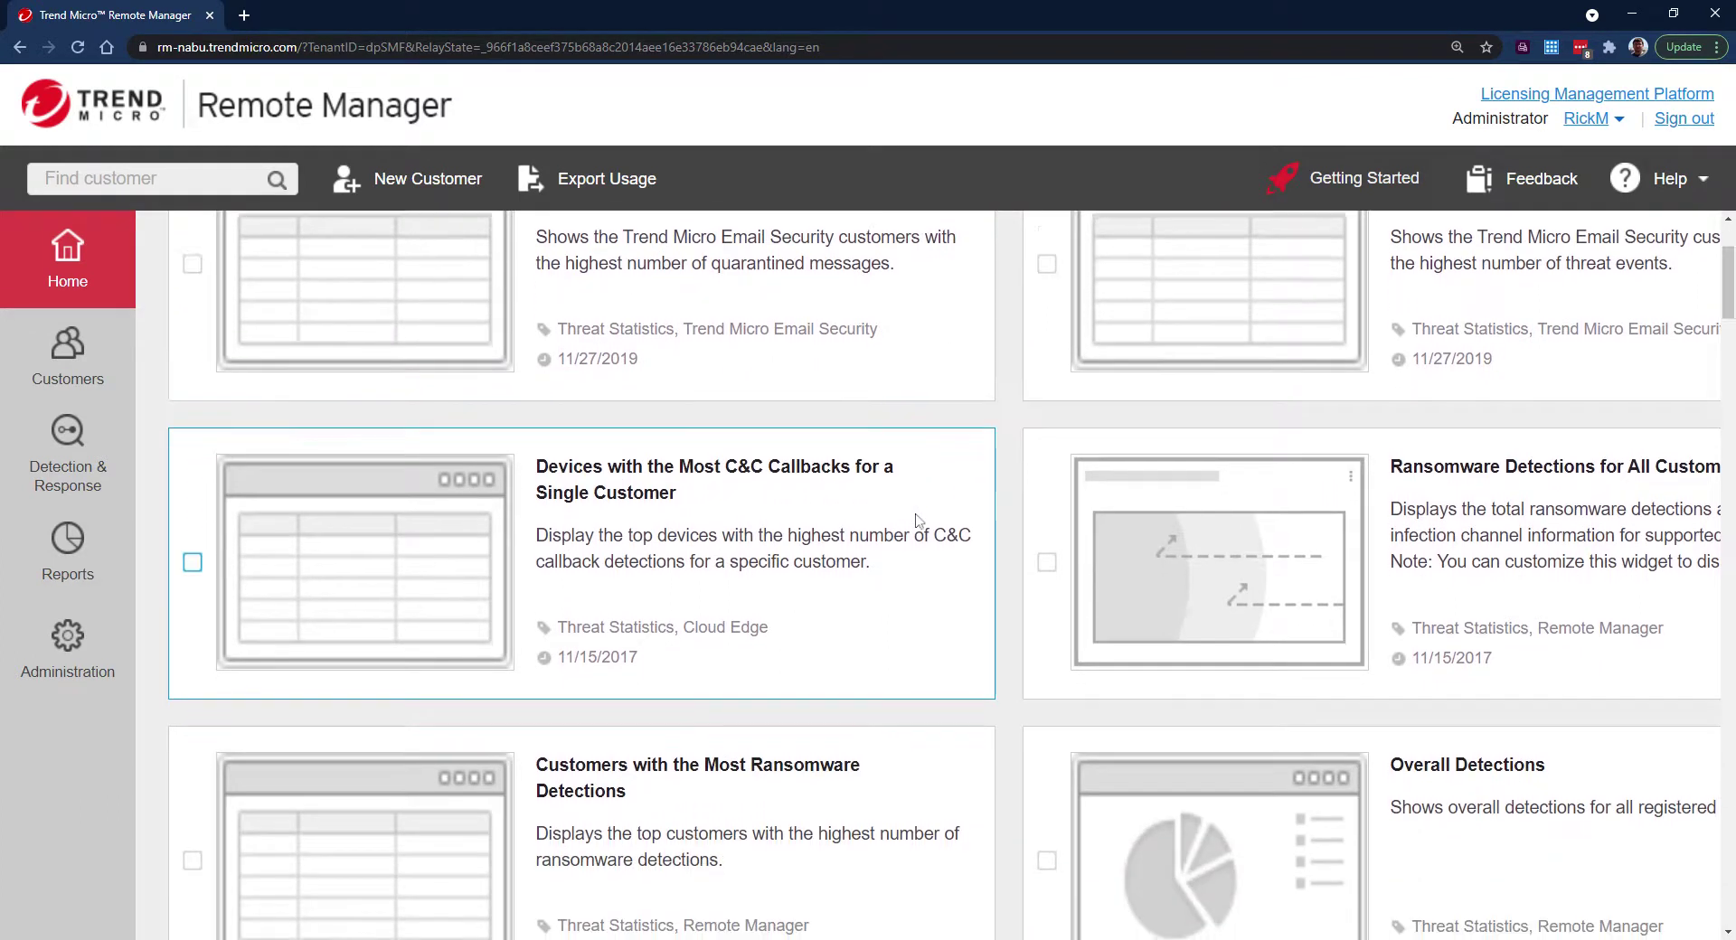
{"action": "scroll", "coordinate": [918, 520], "scroll_direction": "down", "scroll_amount": 1}
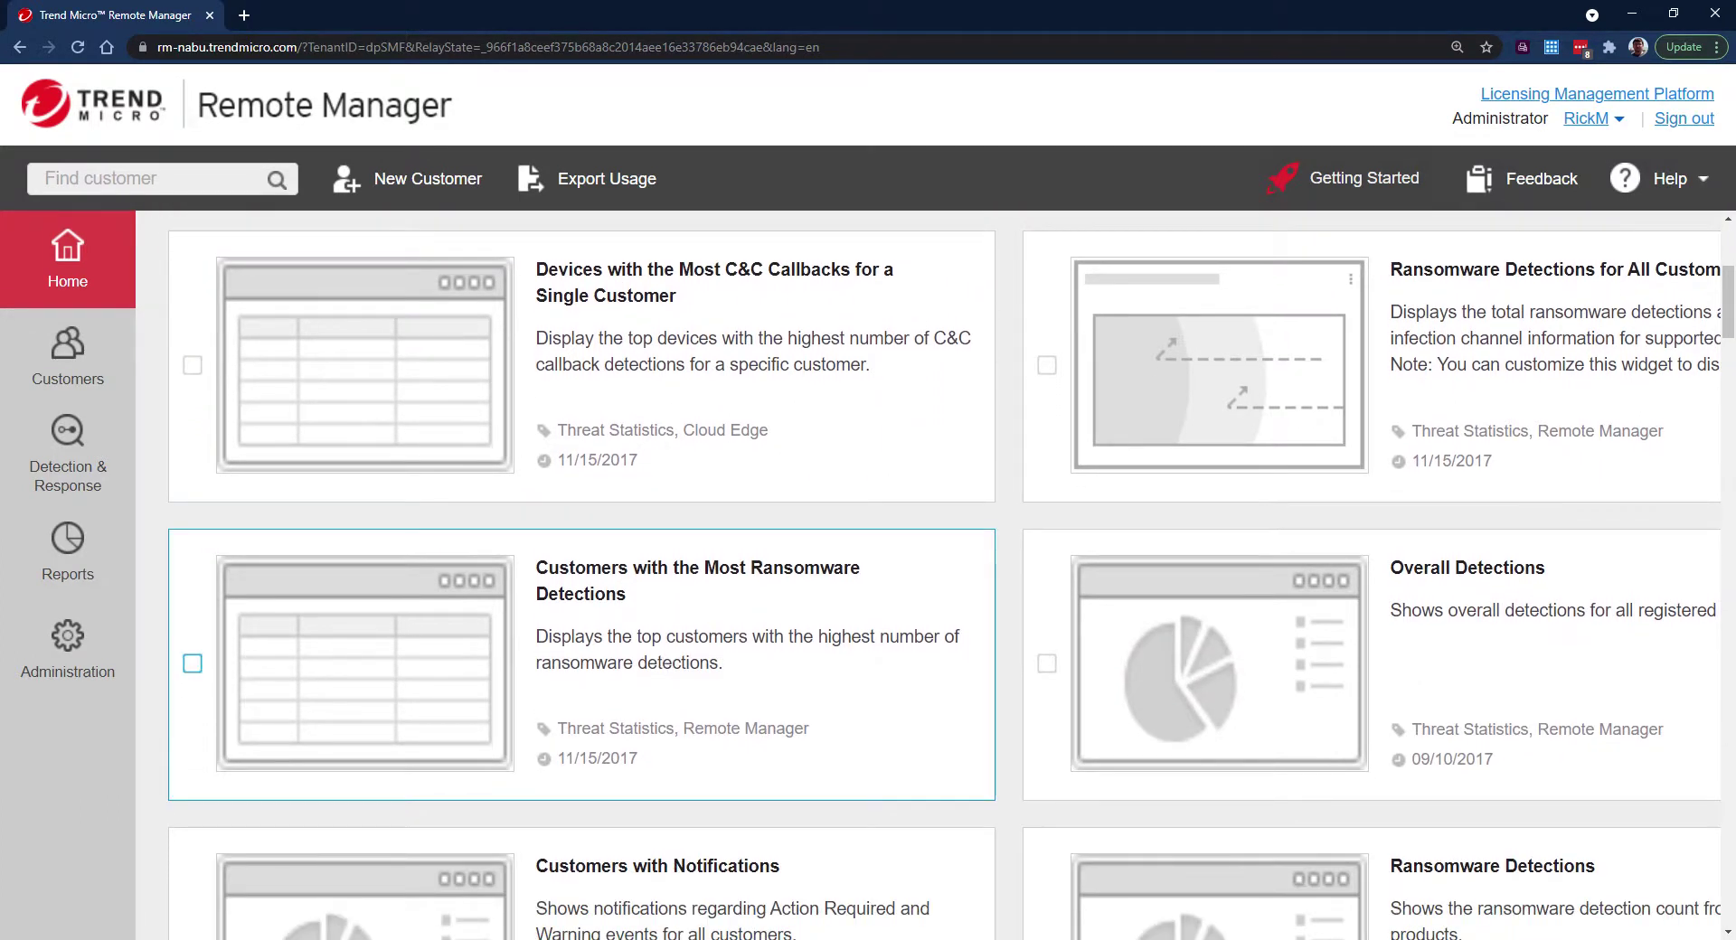
{"action": "scroll", "coordinate": [918, 633], "scroll_direction": "down", "scroll_amount": 2}
{"action": "scroll", "coordinate": [917, 633], "scroll_direction": "down", "scroll_amount": 1}
{"action": "scroll", "coordinate": [918, 633], "scroll_direction": "down", "scroll_amount": 3}
{"action": "scroll", "coordinate": [918, 633], "scroll_direction": "down", "scroll_amount": 1}
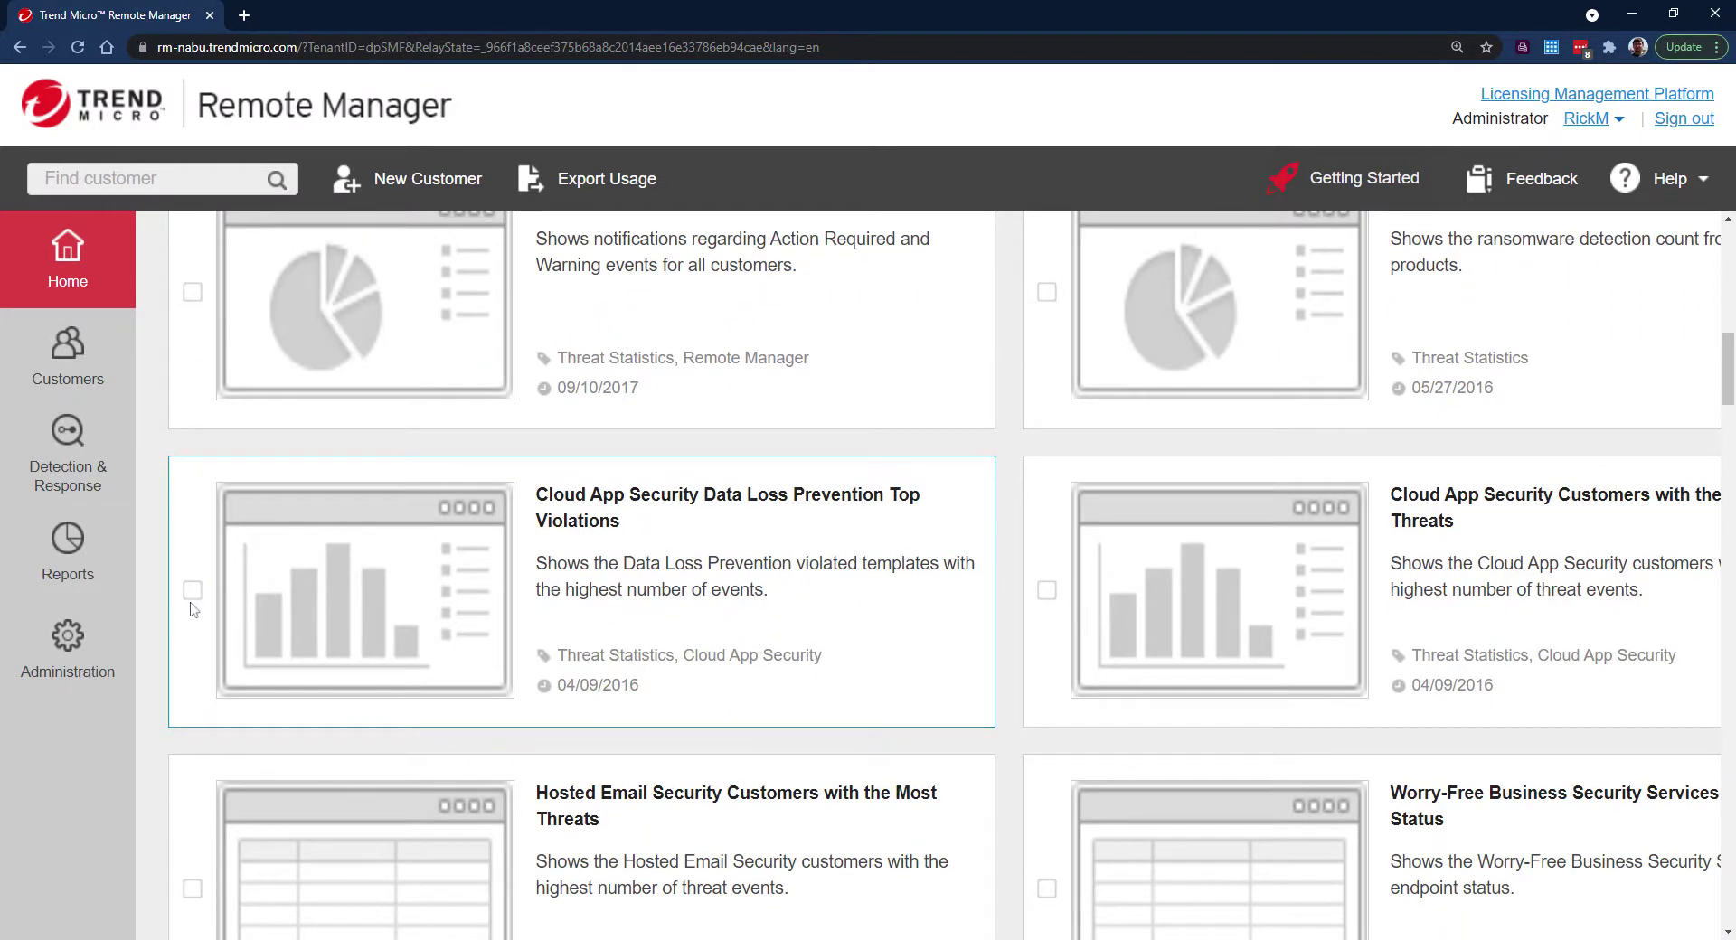
{"action": "left_click", "coordinate": [192, 593]}
{"action": "scroll", "coordinate": [1254, 543], "scroll_direction": "up", "scroll_amount": 10}
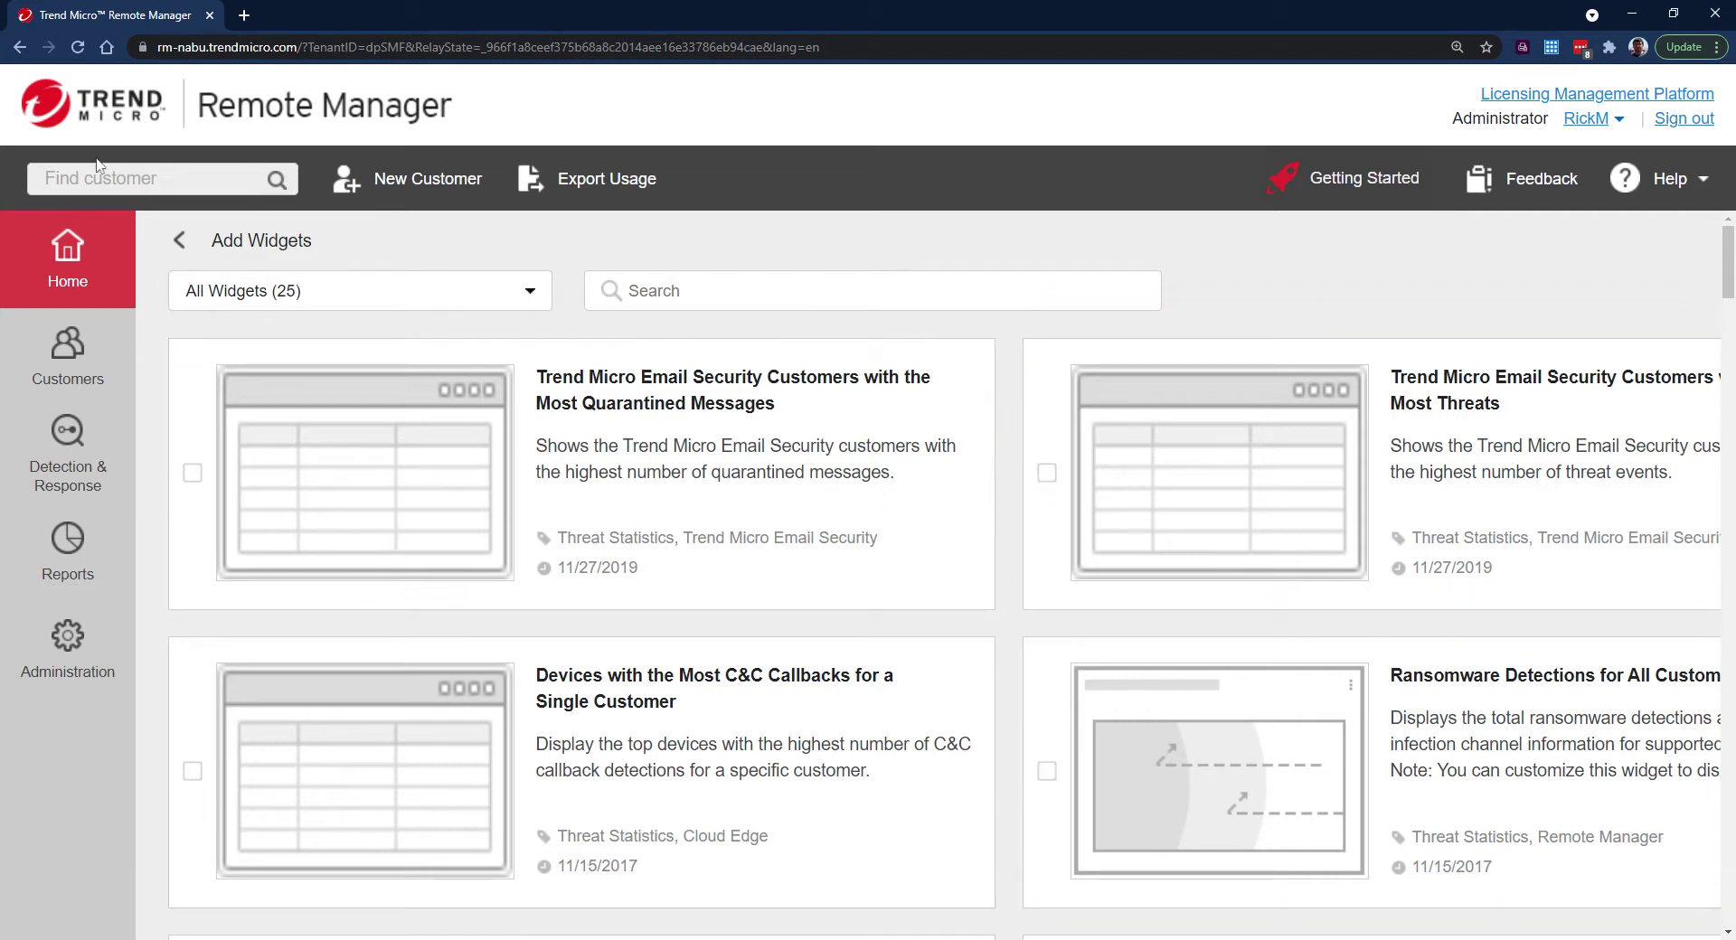
Step: Return Home and scroll through the ransomware, threat and system management widgets
{"action": "left_click", "coordinate": [68, 257]}
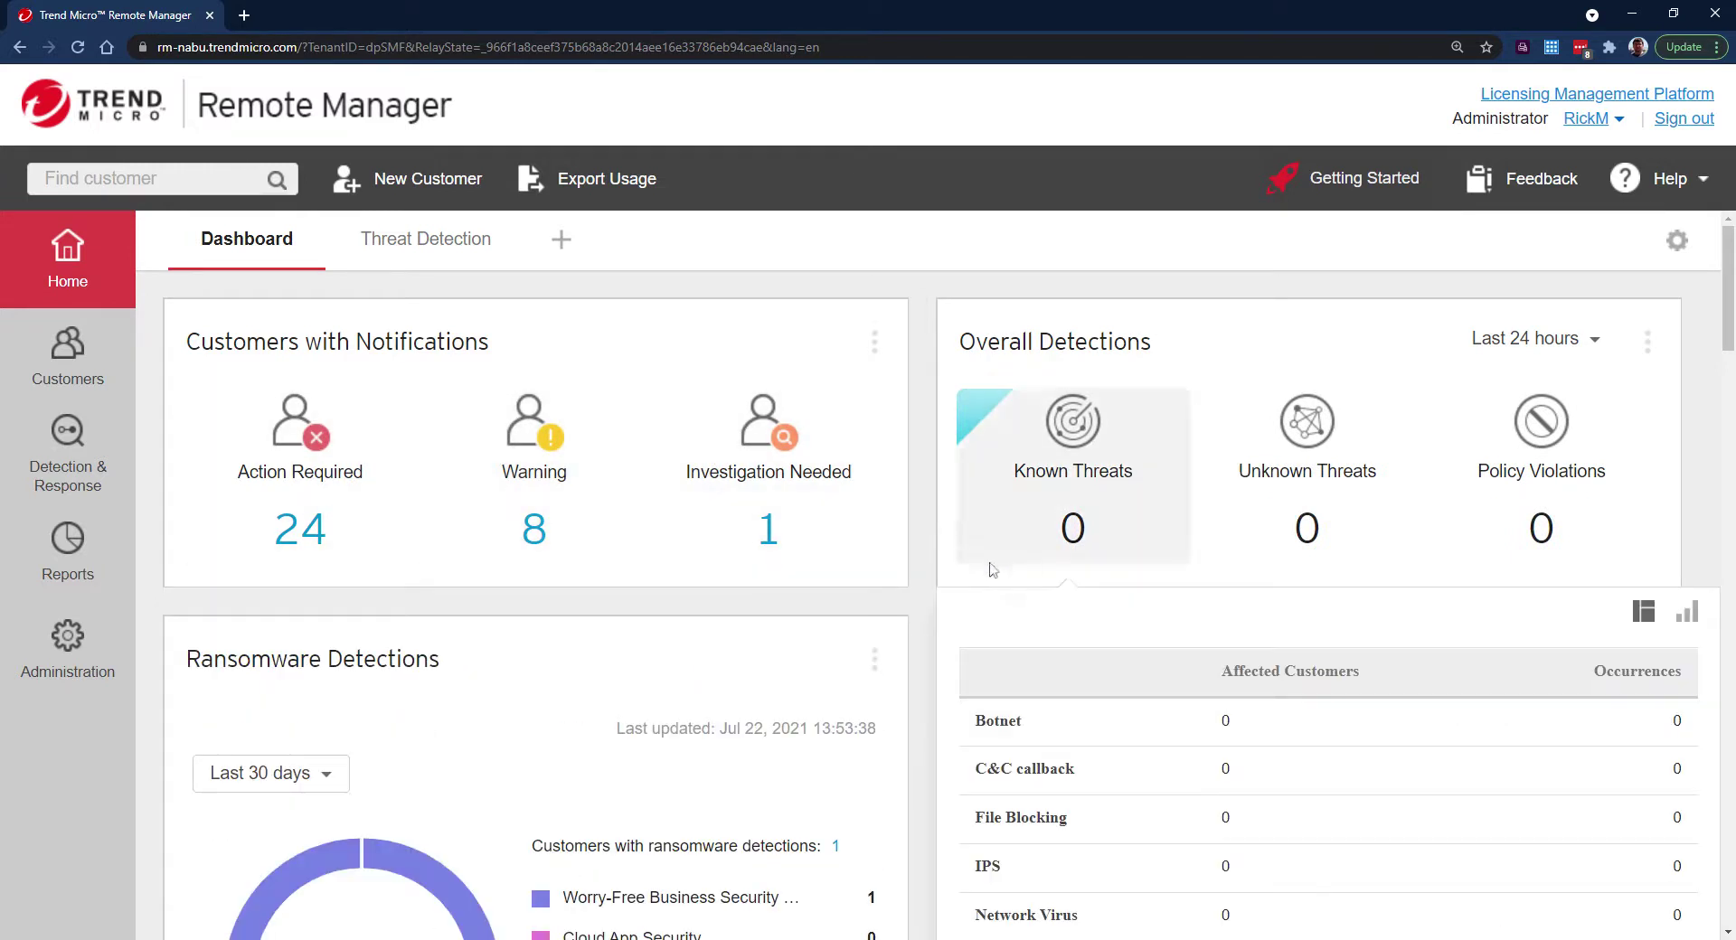
{"action": "scroll", "coordinate": [1002, 595], "scroll_direction": "down", "scroll_amount": 3}
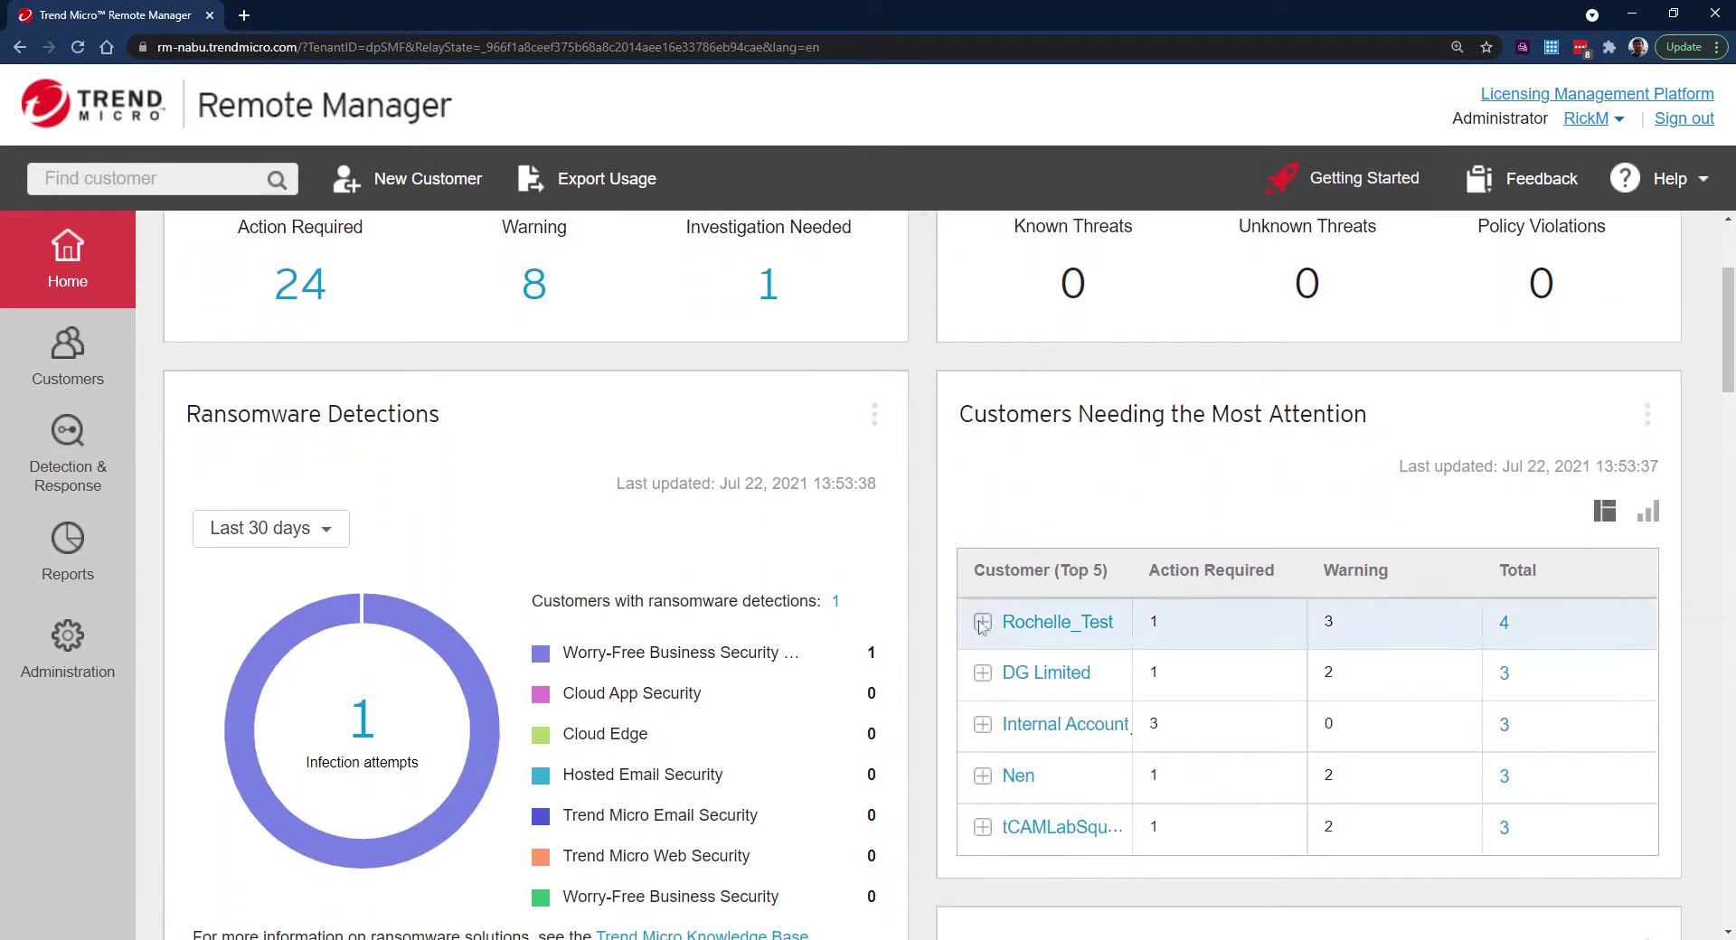
{"action": "scroll", "coordinate": [900, 709], "scroll_direction": "down", "scroll_amount": 7}
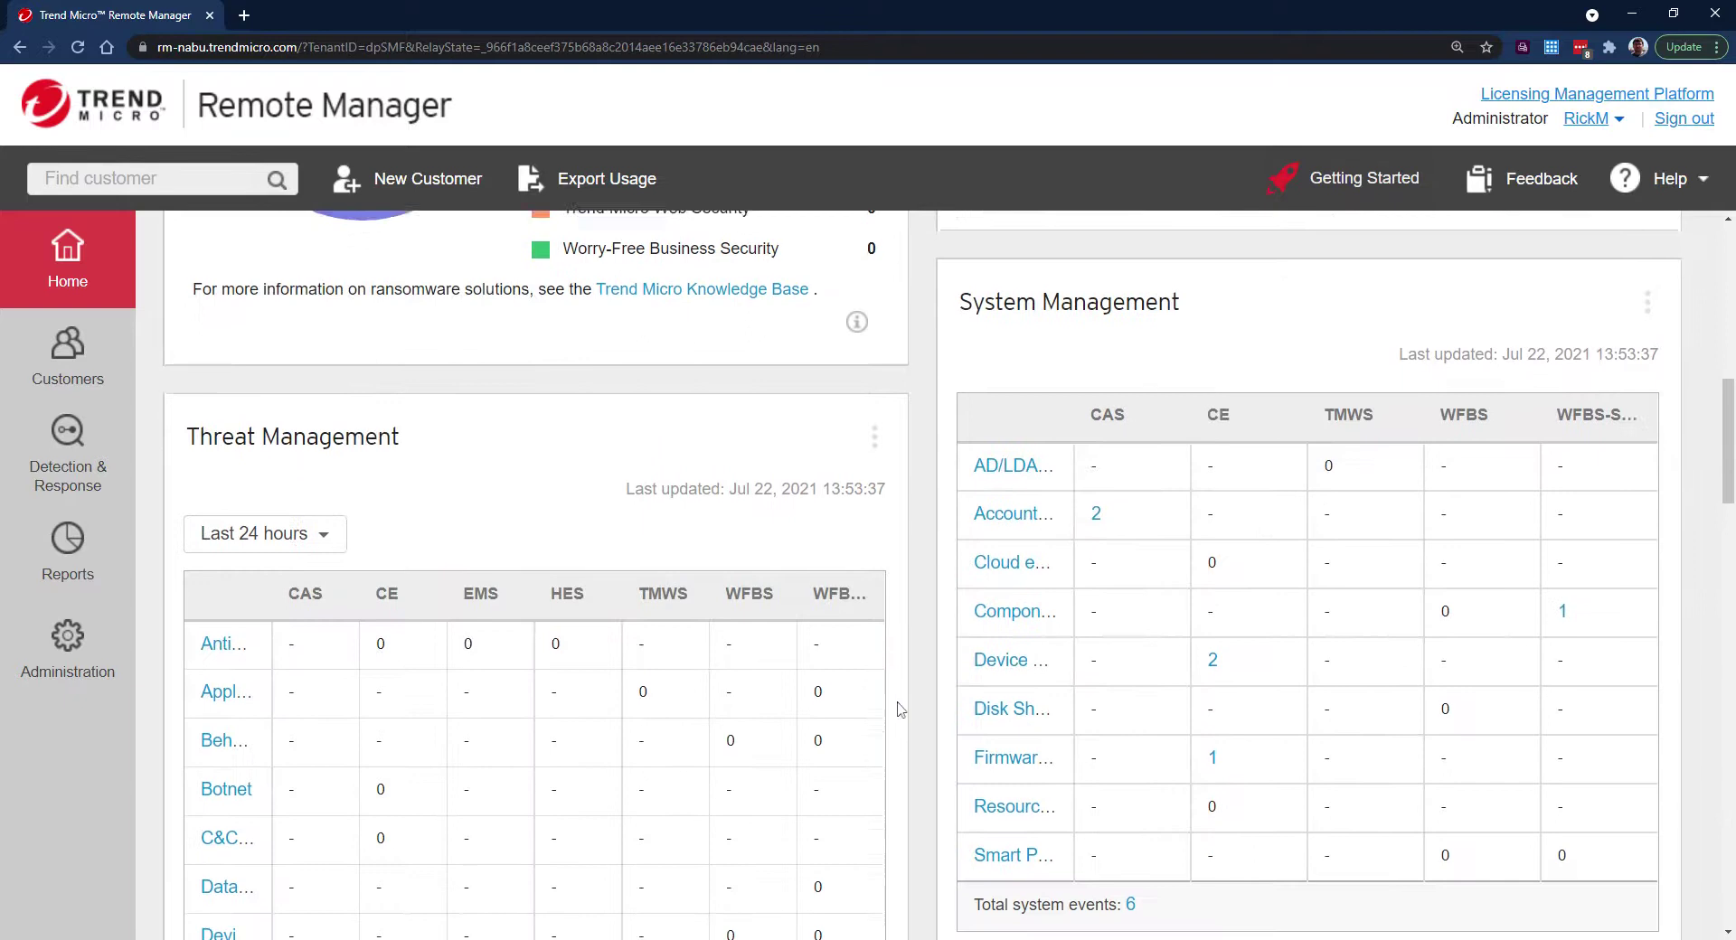
{"action": "scroll", "coordinate": [899, 705], "scroll_direction": "down", "scroll_amount": 2}
{"action": "scroll", "coordinate": [900, 706], "scroll_direction": "down", "scroll_amount": 8}
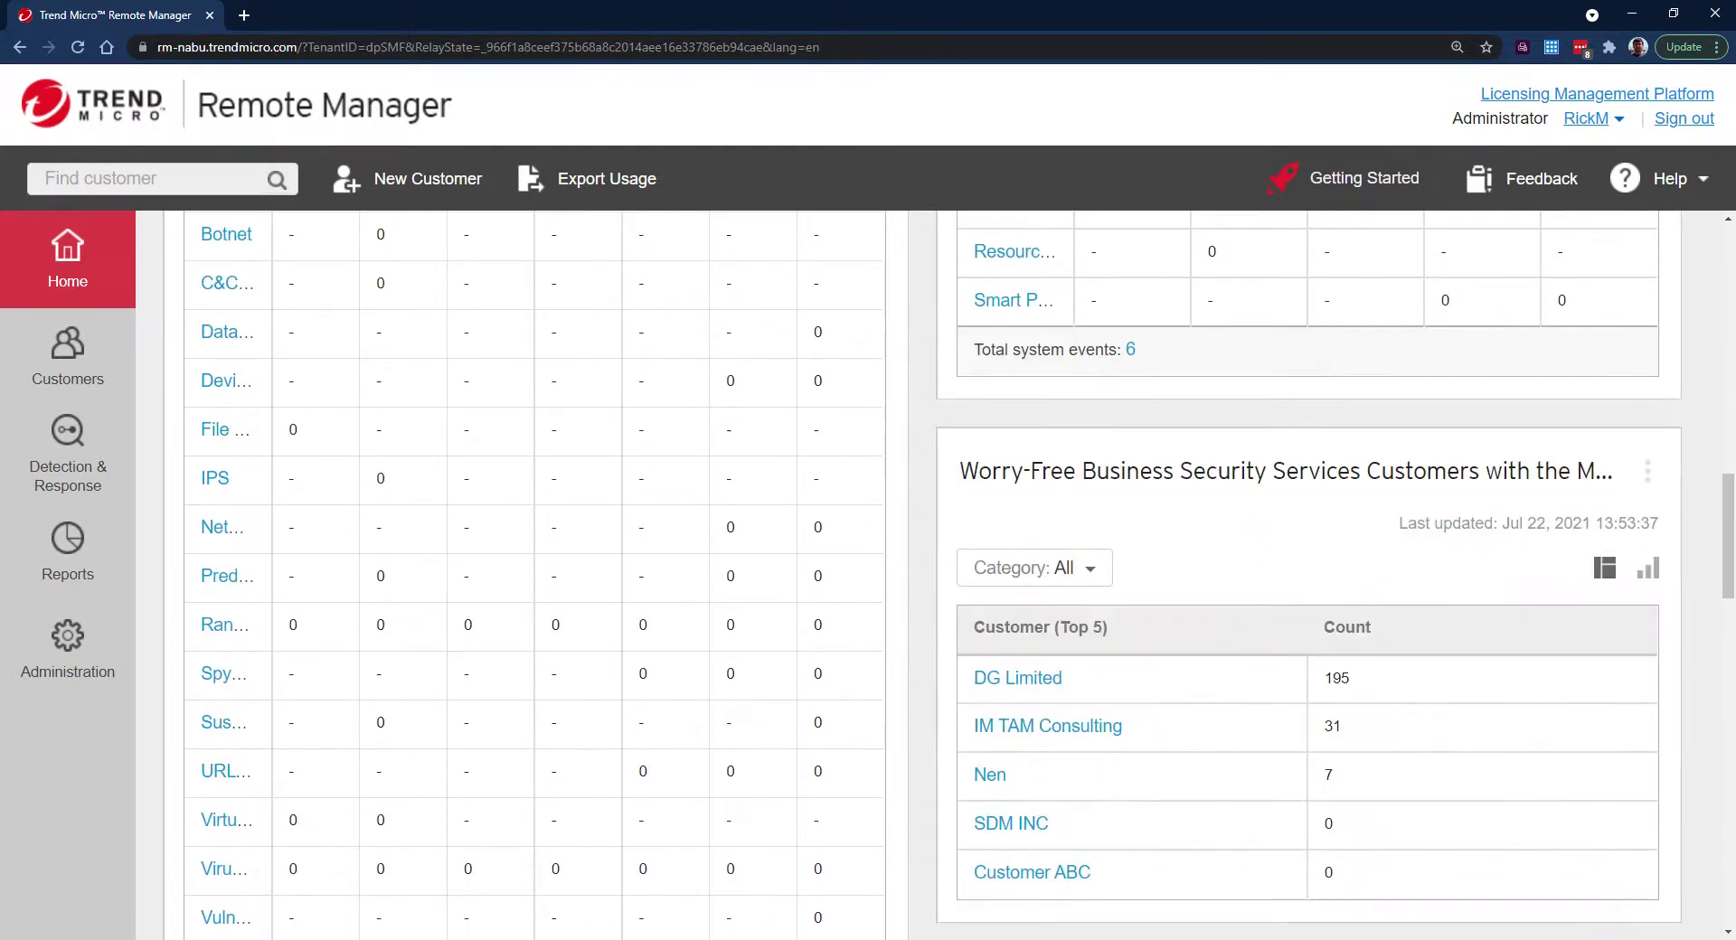
{"action": "scroll", "coordinate": [900, 705], "scroll_direction": "up", "scroll_amount": 12}
{"action": "scroll", "coordinate": [900, 706], "scroll_direction": "up", "scroll_amount": 6}
{"action": "scroll", "coordinate": [900, 705], "scroll_direction": "up", "scroll_amount": 3}
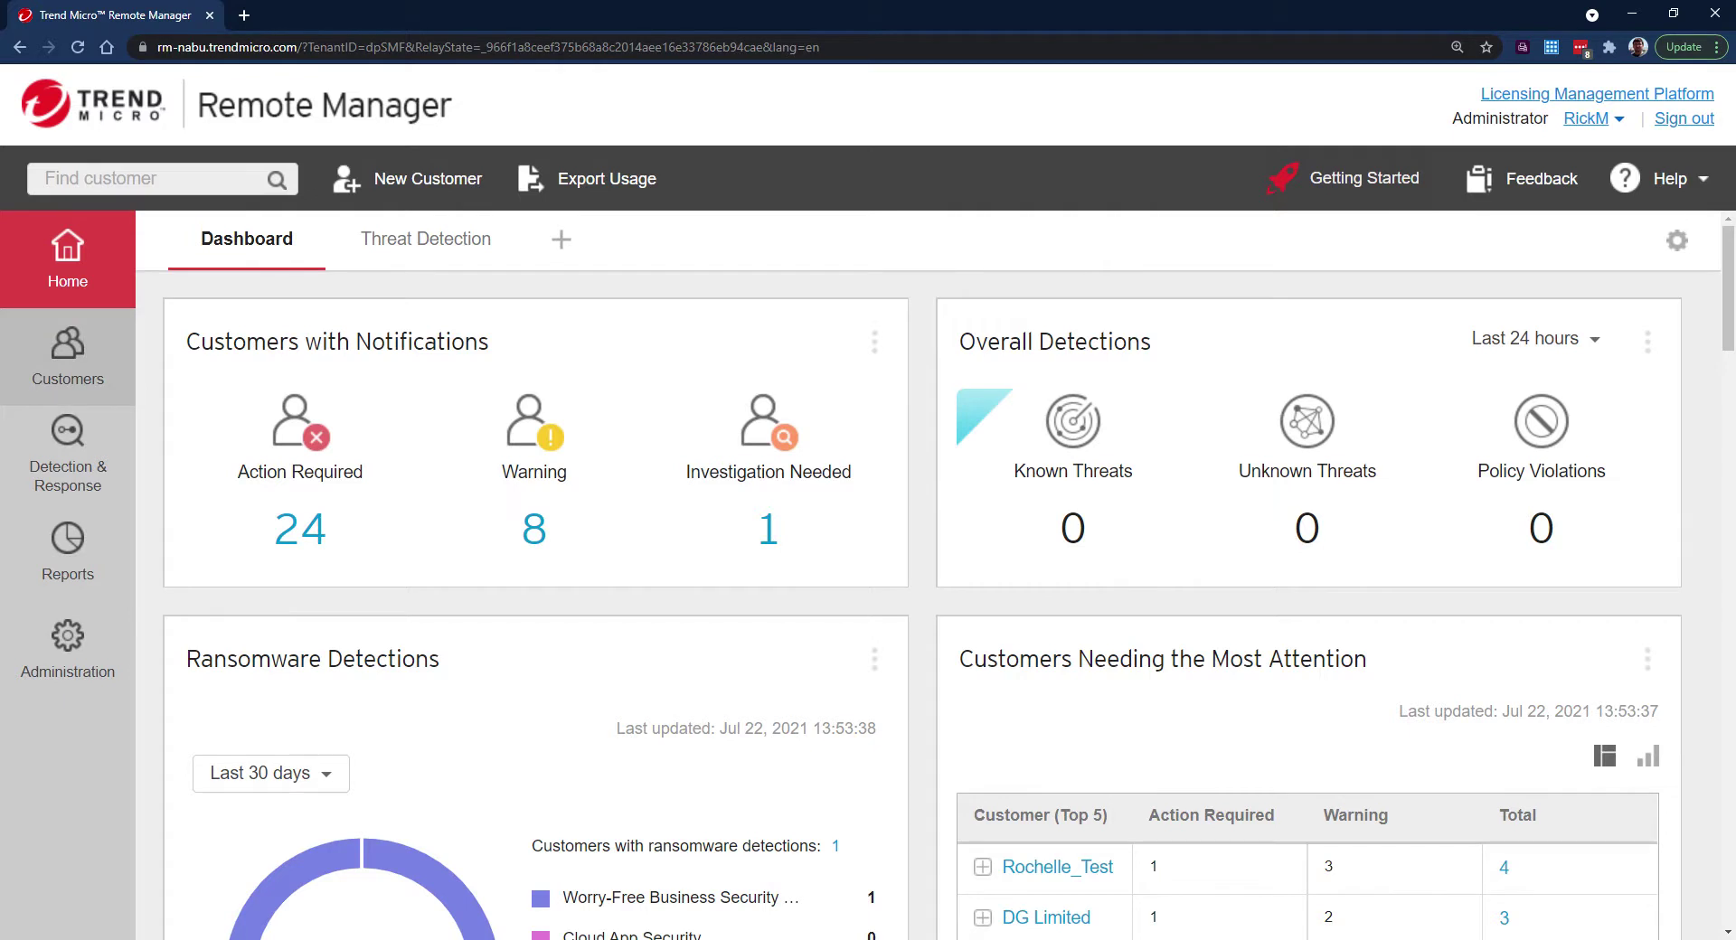
Step: Show the Customers list zoomed out two steps so the whole table fits
{"action": "left_click", "coordinate": [59, 352]}
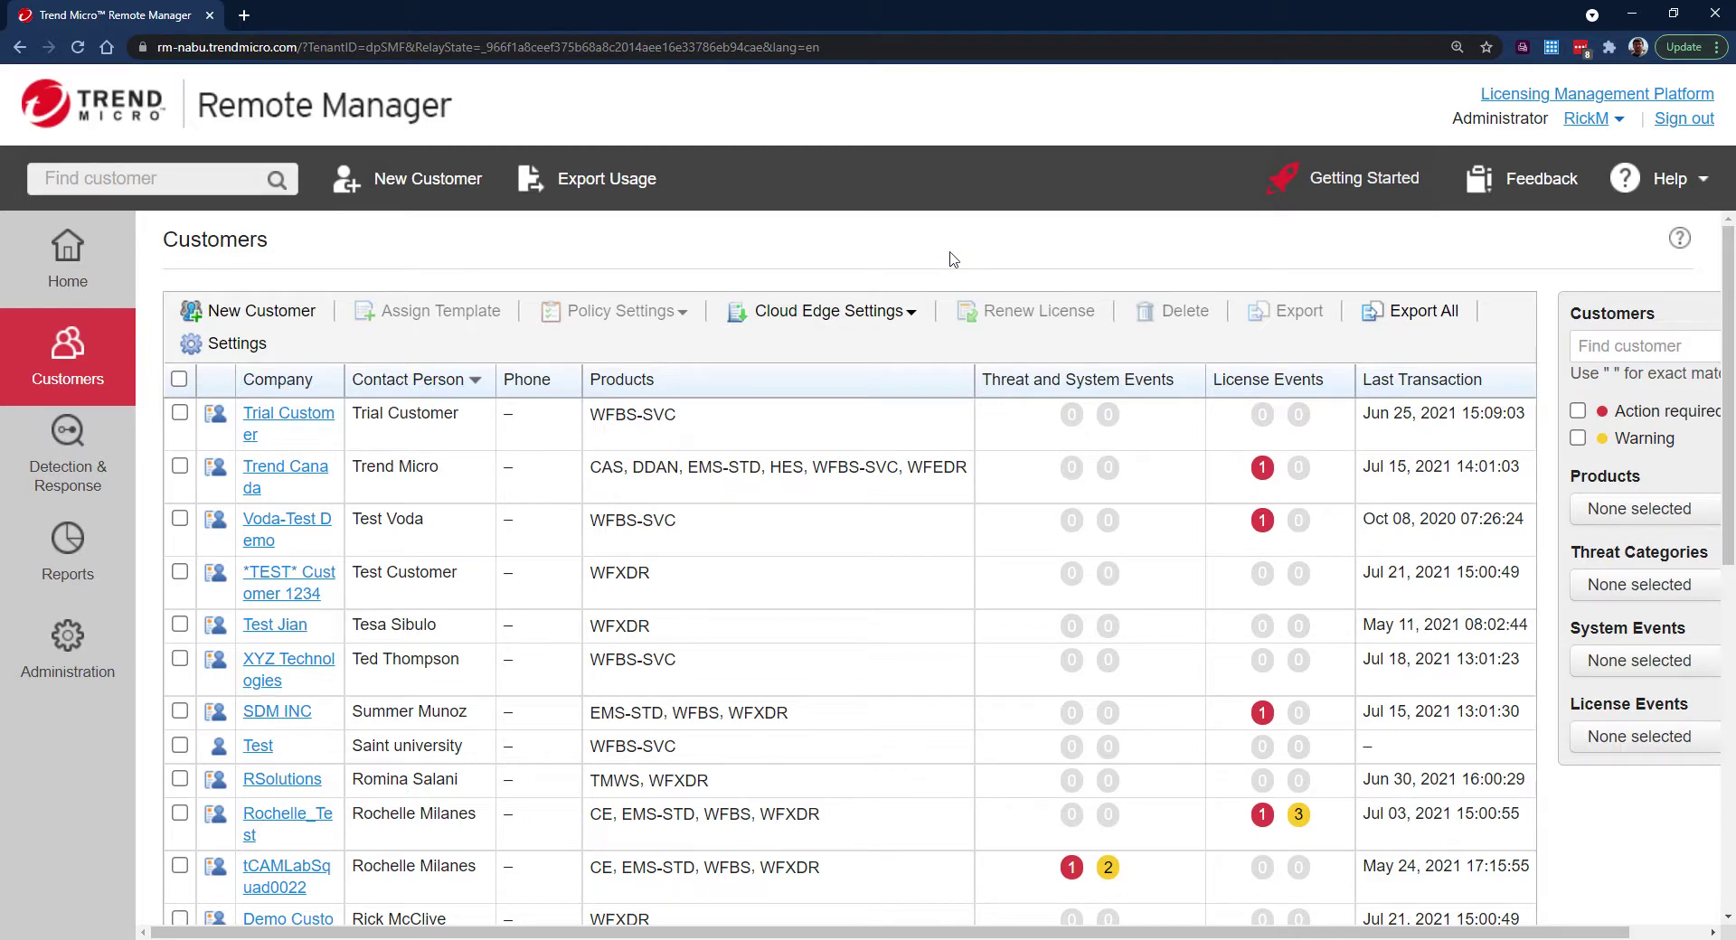
{"action": "key", "text": "ctrl+minus"}
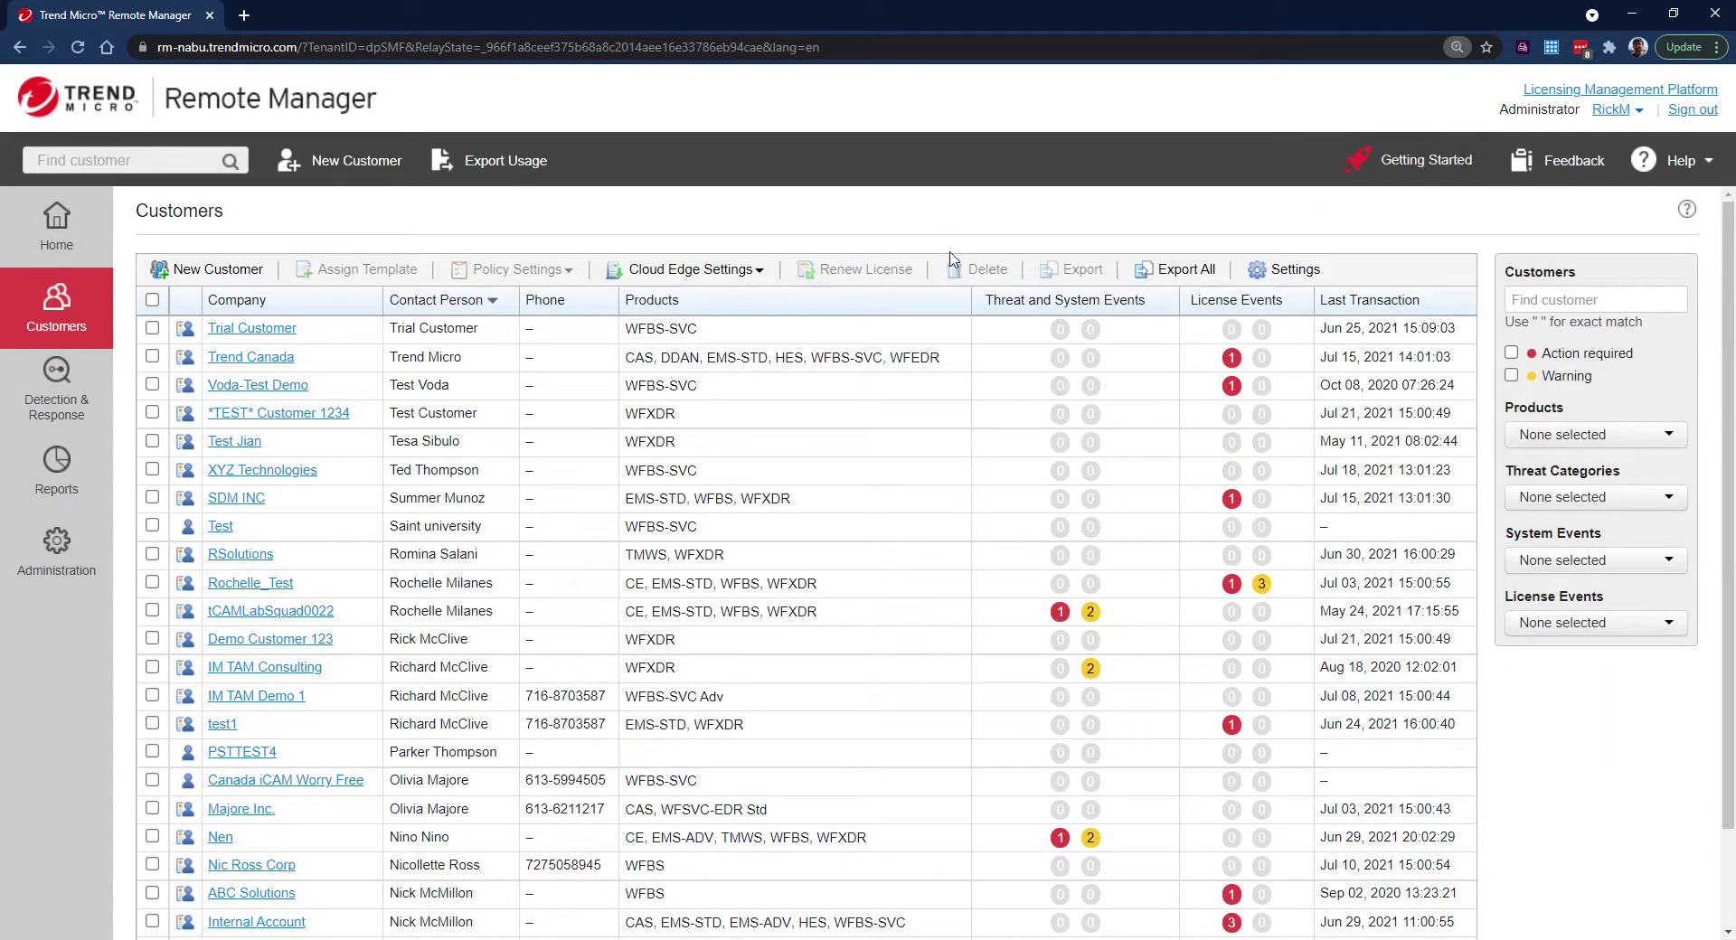
{"action": "key", "text": "ctrl+minus"}
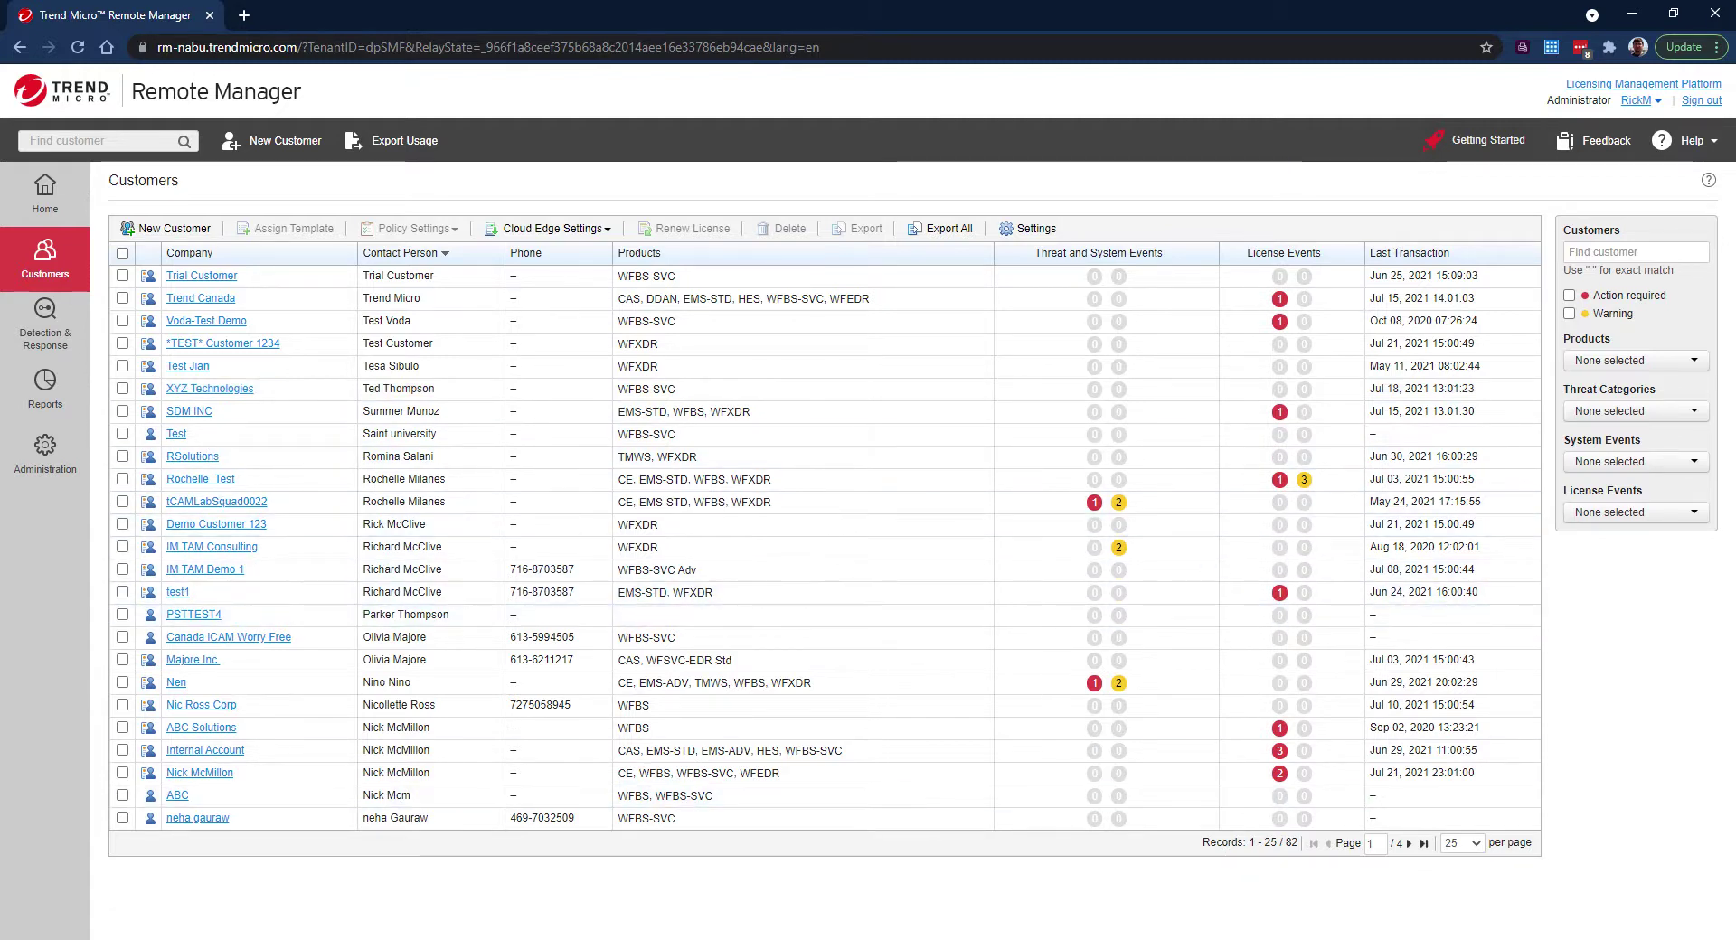
Step: Page through the 82 customers to the last page and back to page 3
{"action": "left_click", "coordinate": [1421, 848]}
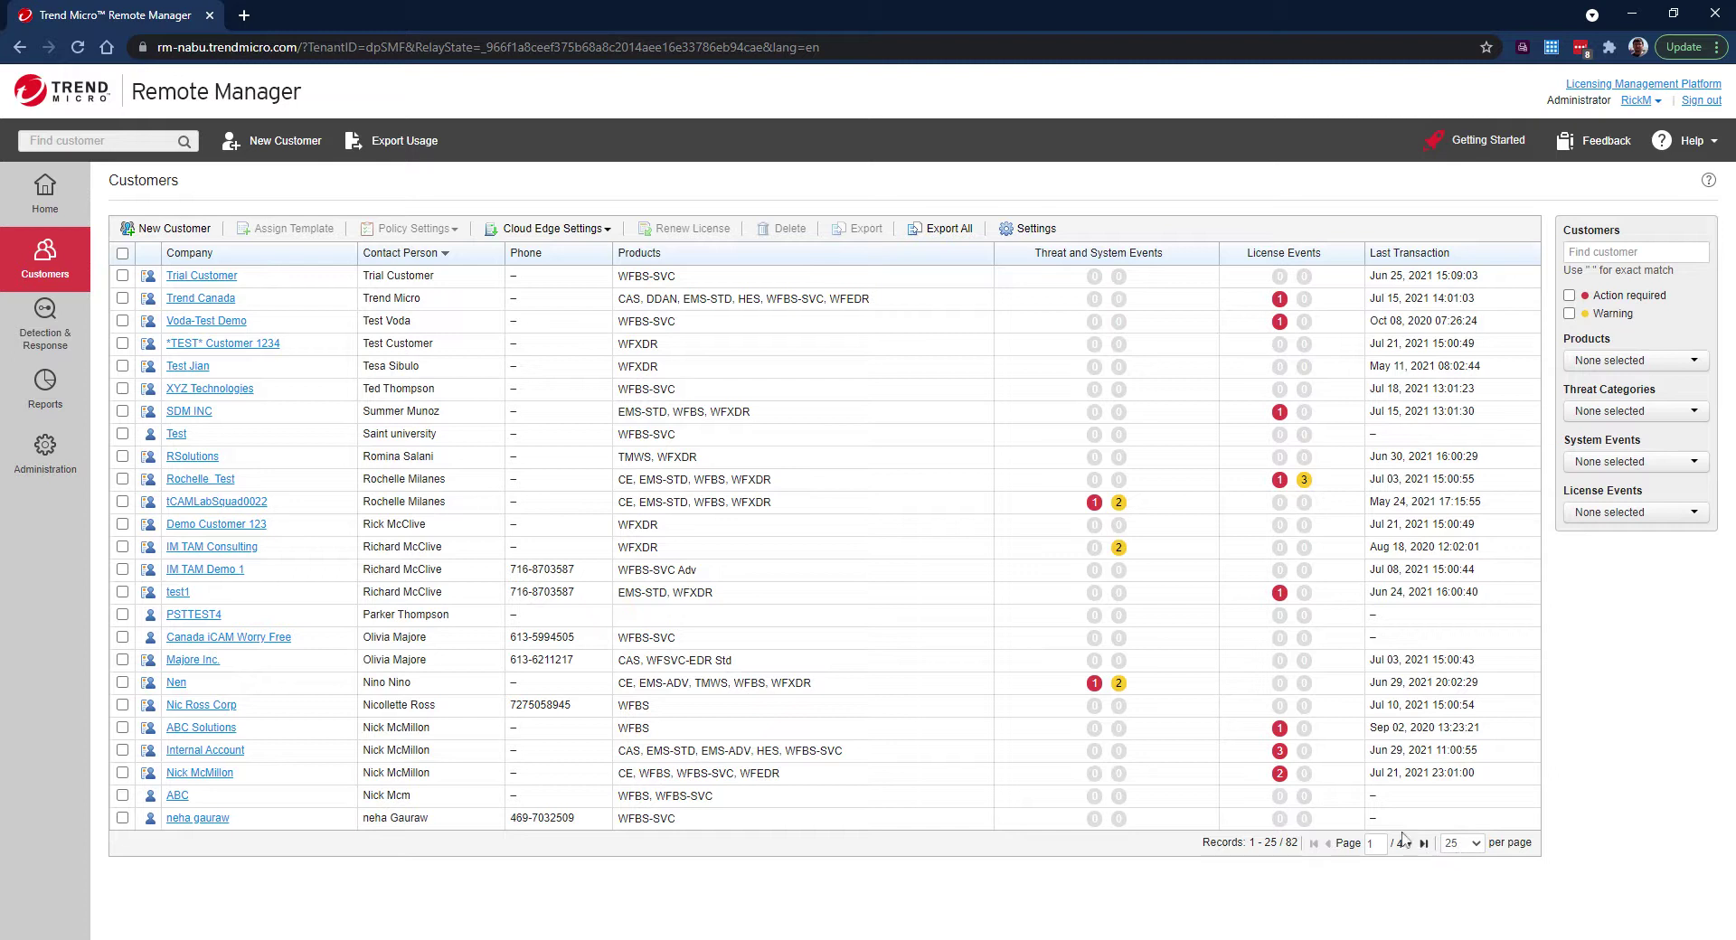
{"action": "left_click", "coordinate": [1411, 852]}
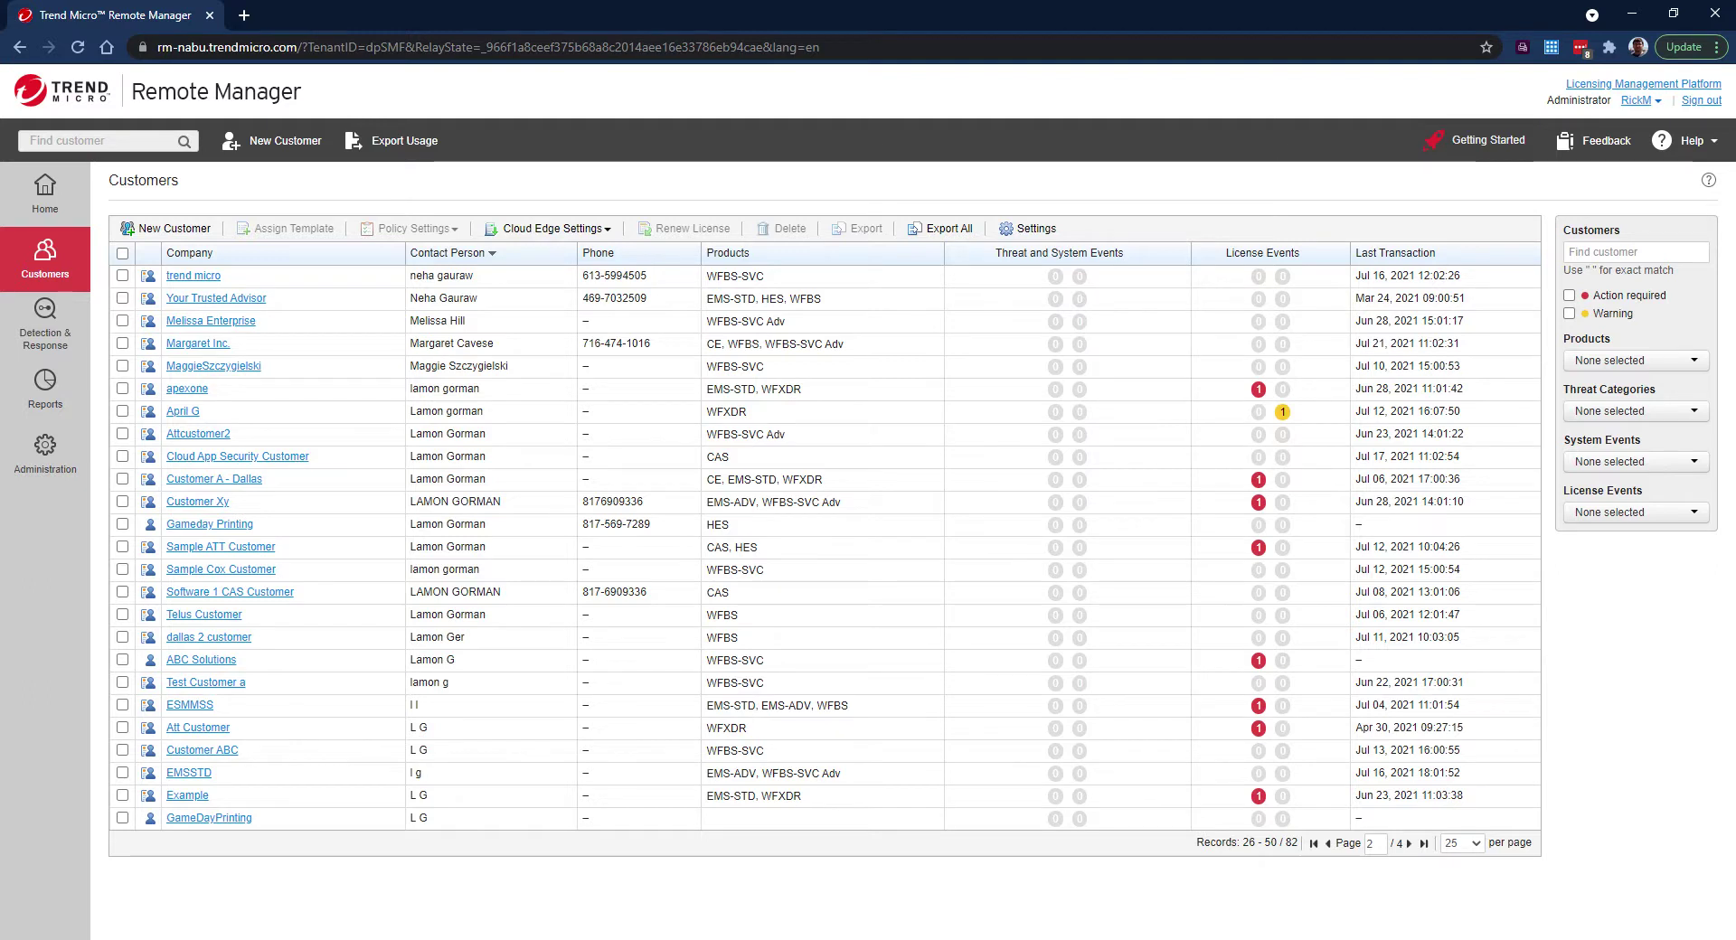
{"action": "left_click", "coordinate": [1410, 849]}
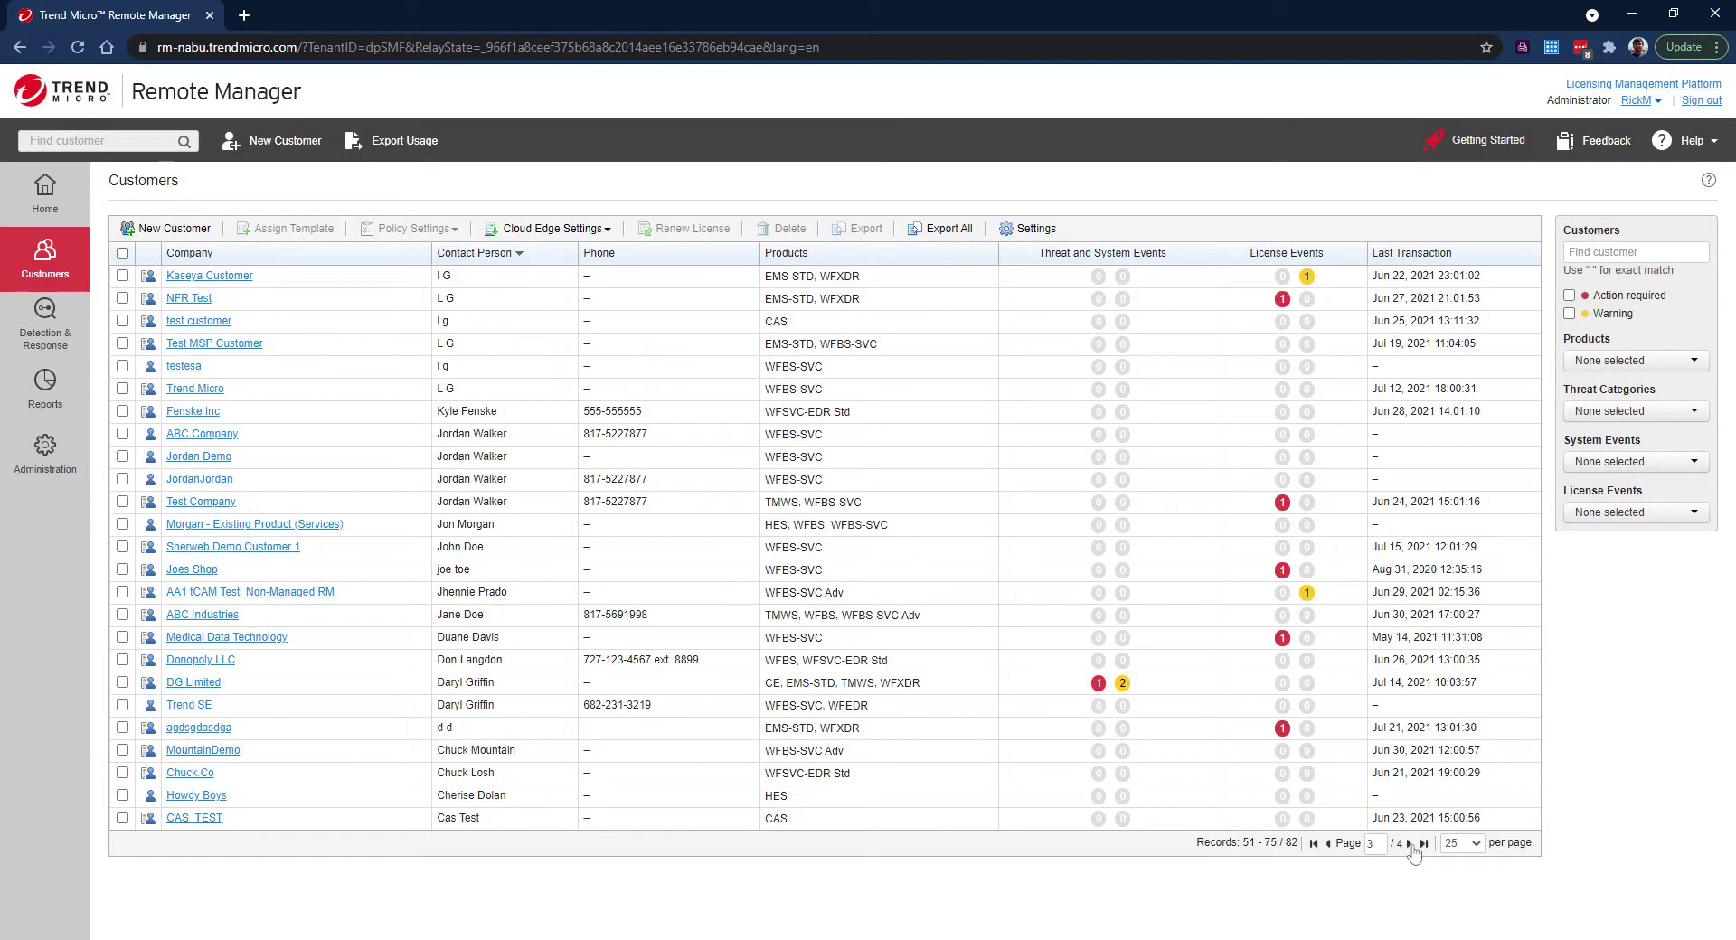
{"action": "left_click", "coordinate": [1411, 845]}
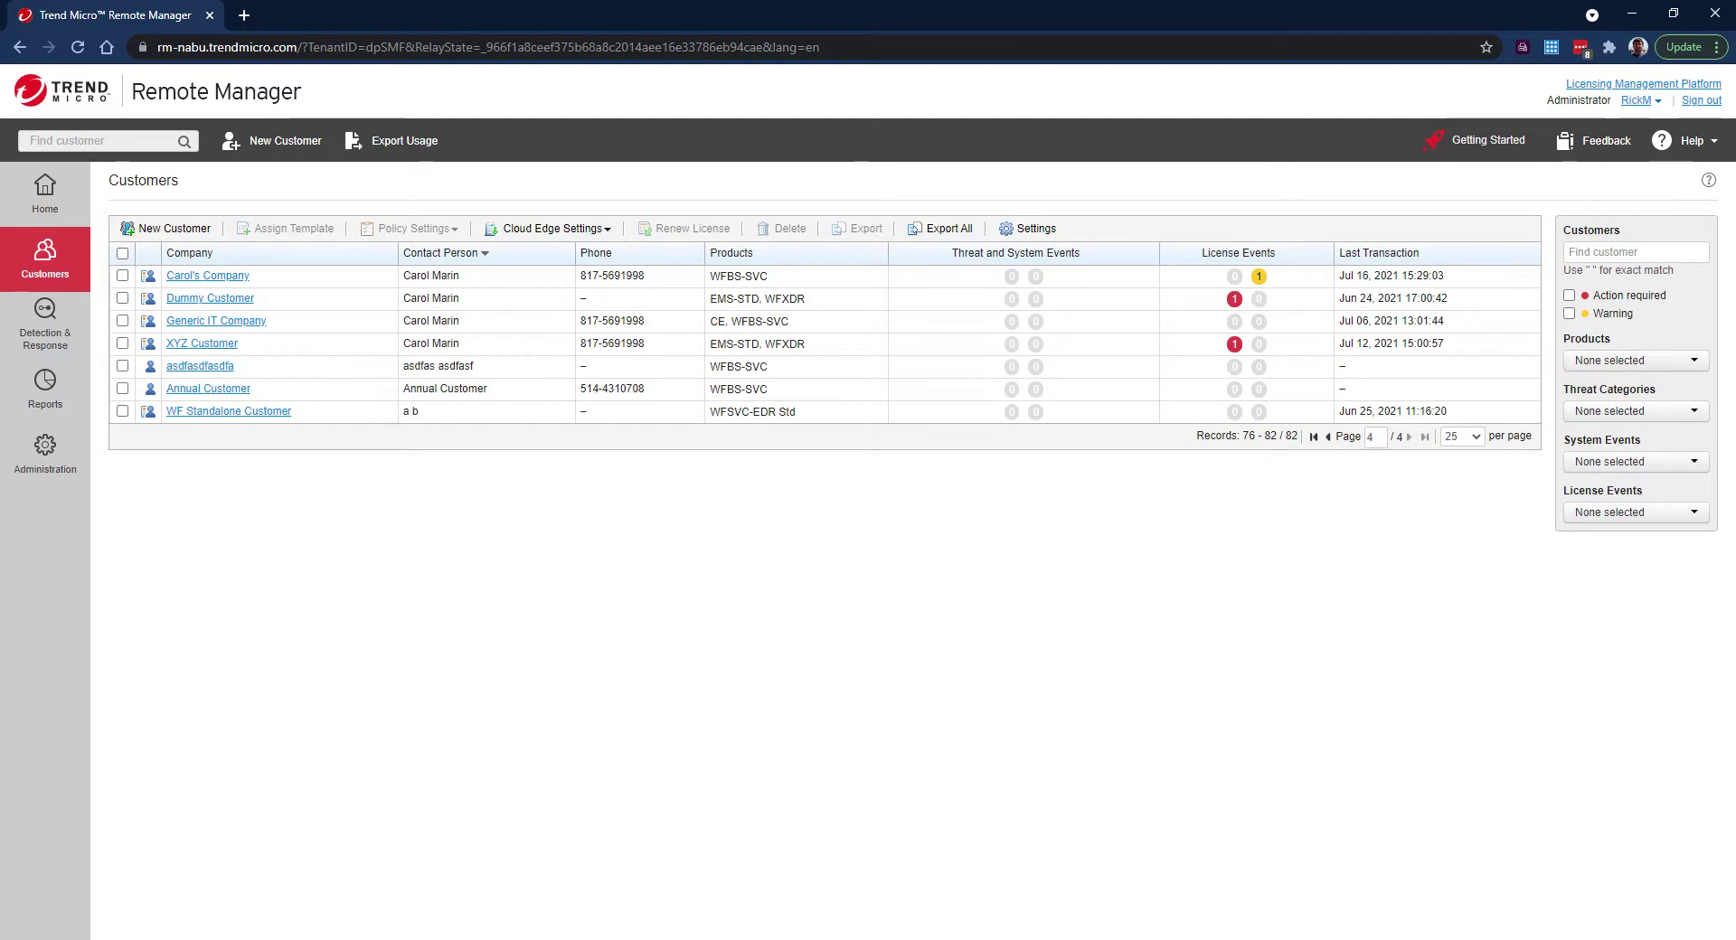
{"action": "left_click", "coordinate": [1328, 437]}
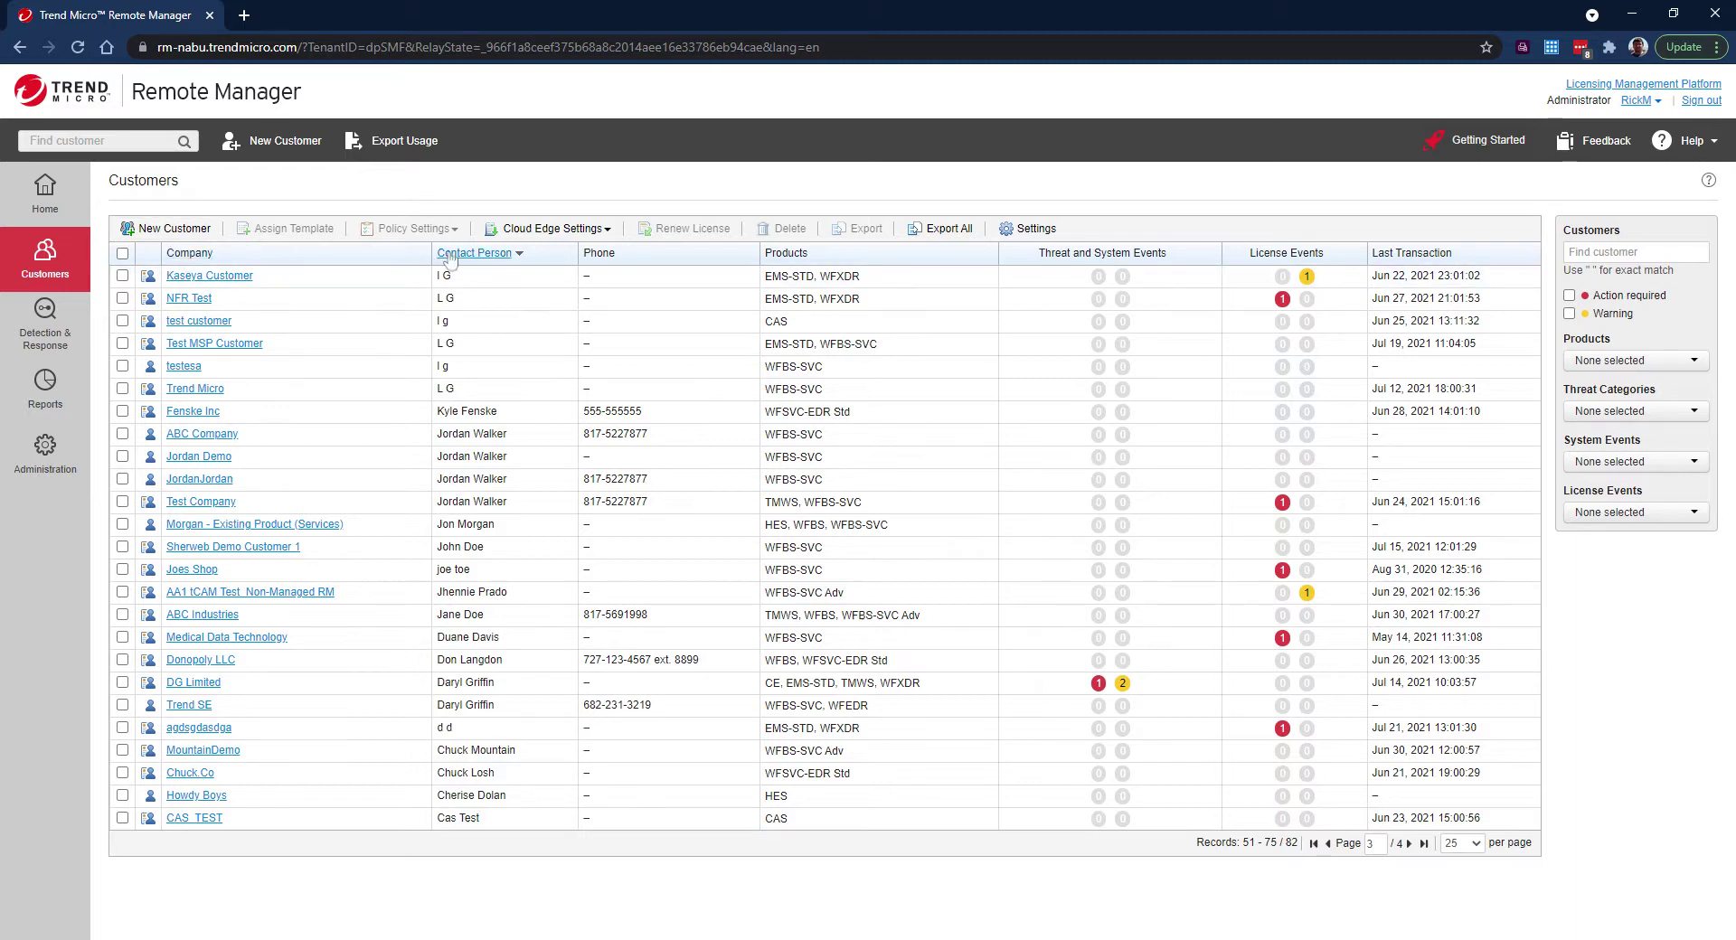
Step: Search customers for 'TAM' and open IM TAM Consulting's products page
{"action": "left_click", "coordinate": [1636, 252]}
{"action": "type", "text": "IM"}
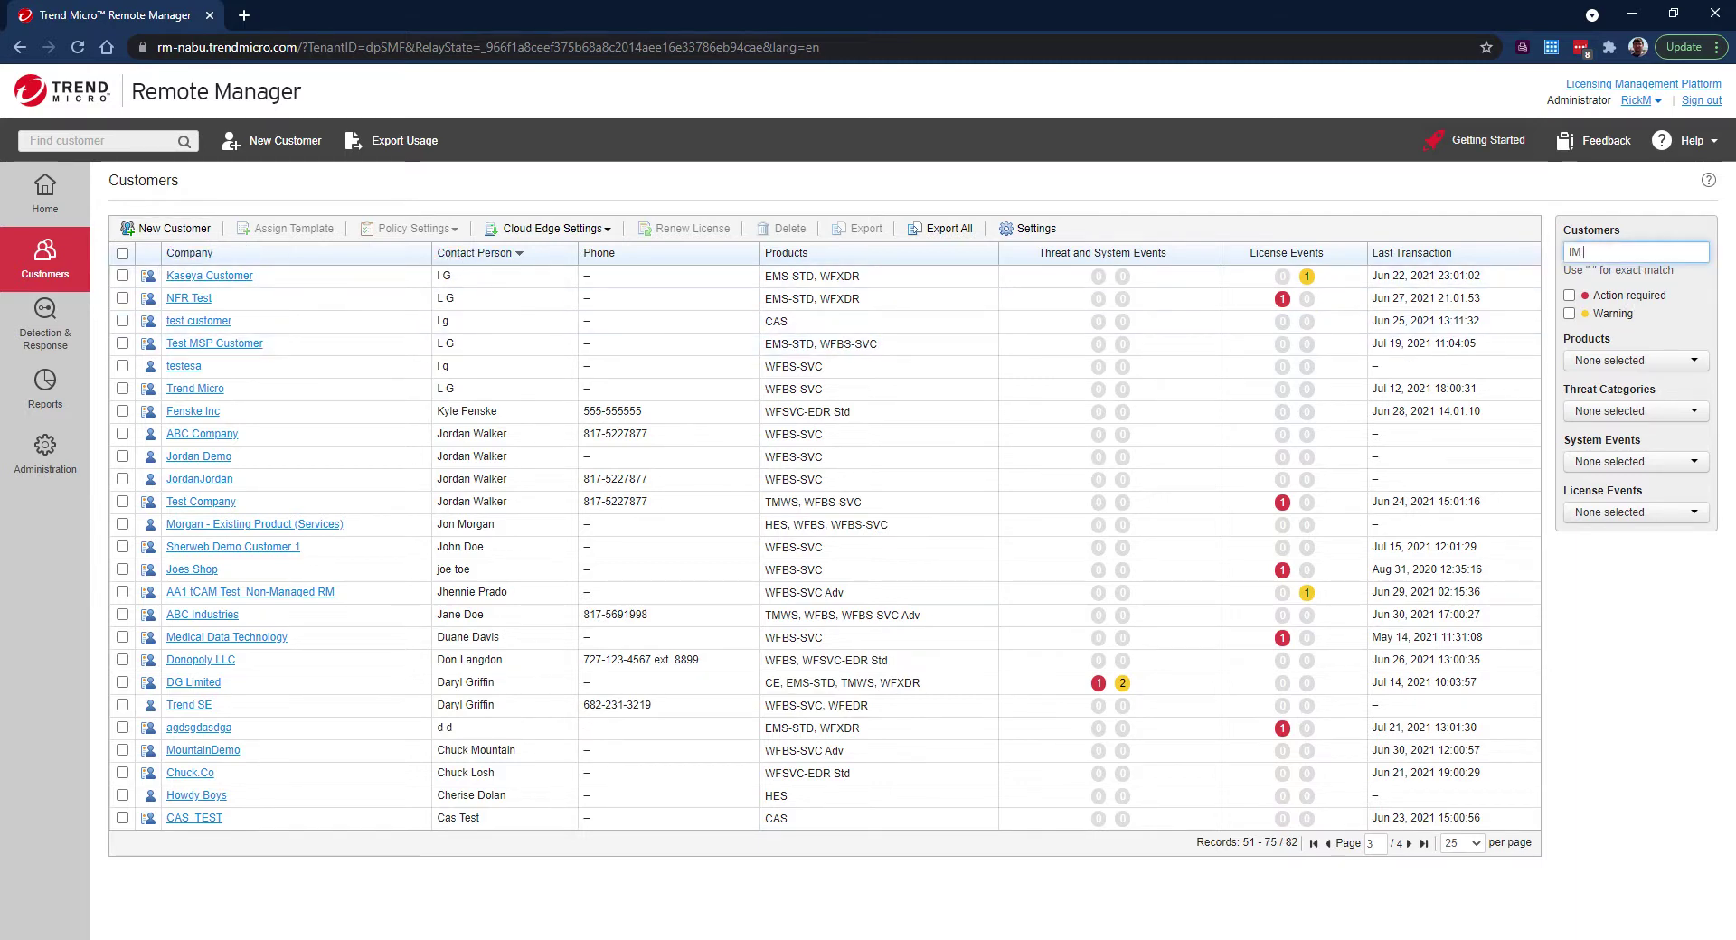
{"action": "type", "text": " TAM"}
{"action": "key", "text": "Return"}
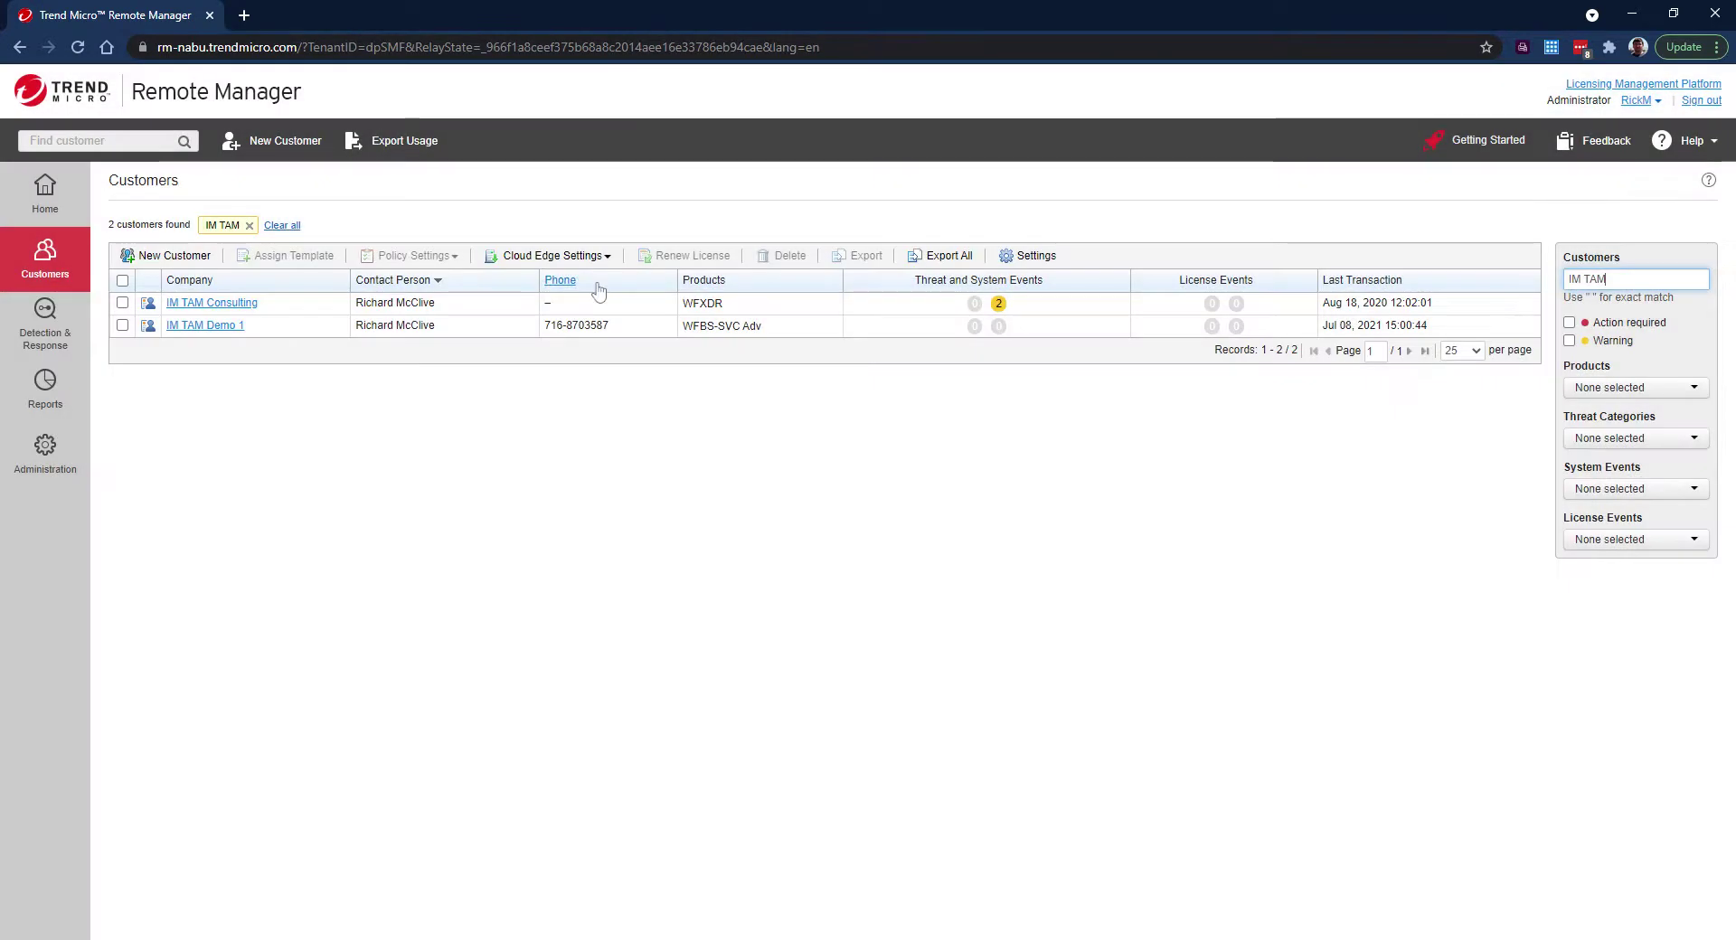
{"action": "left_click", "coordinate": [202, 304]}
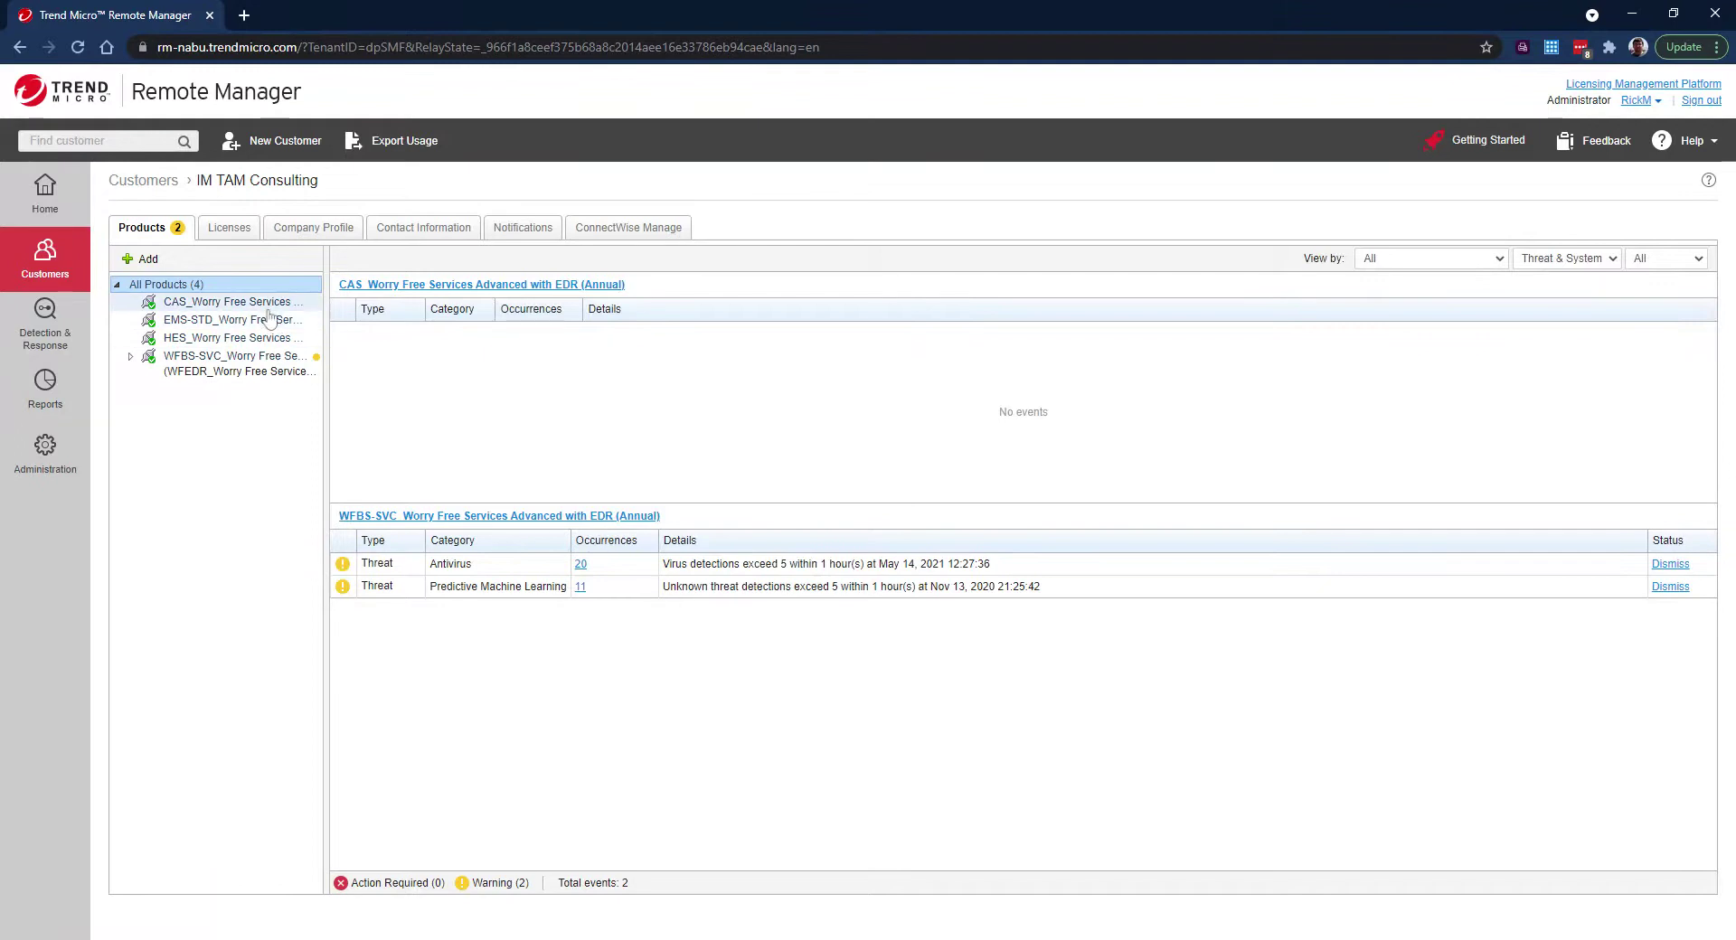
{"action": "mouse_move", "coordinate": [230, 355]}
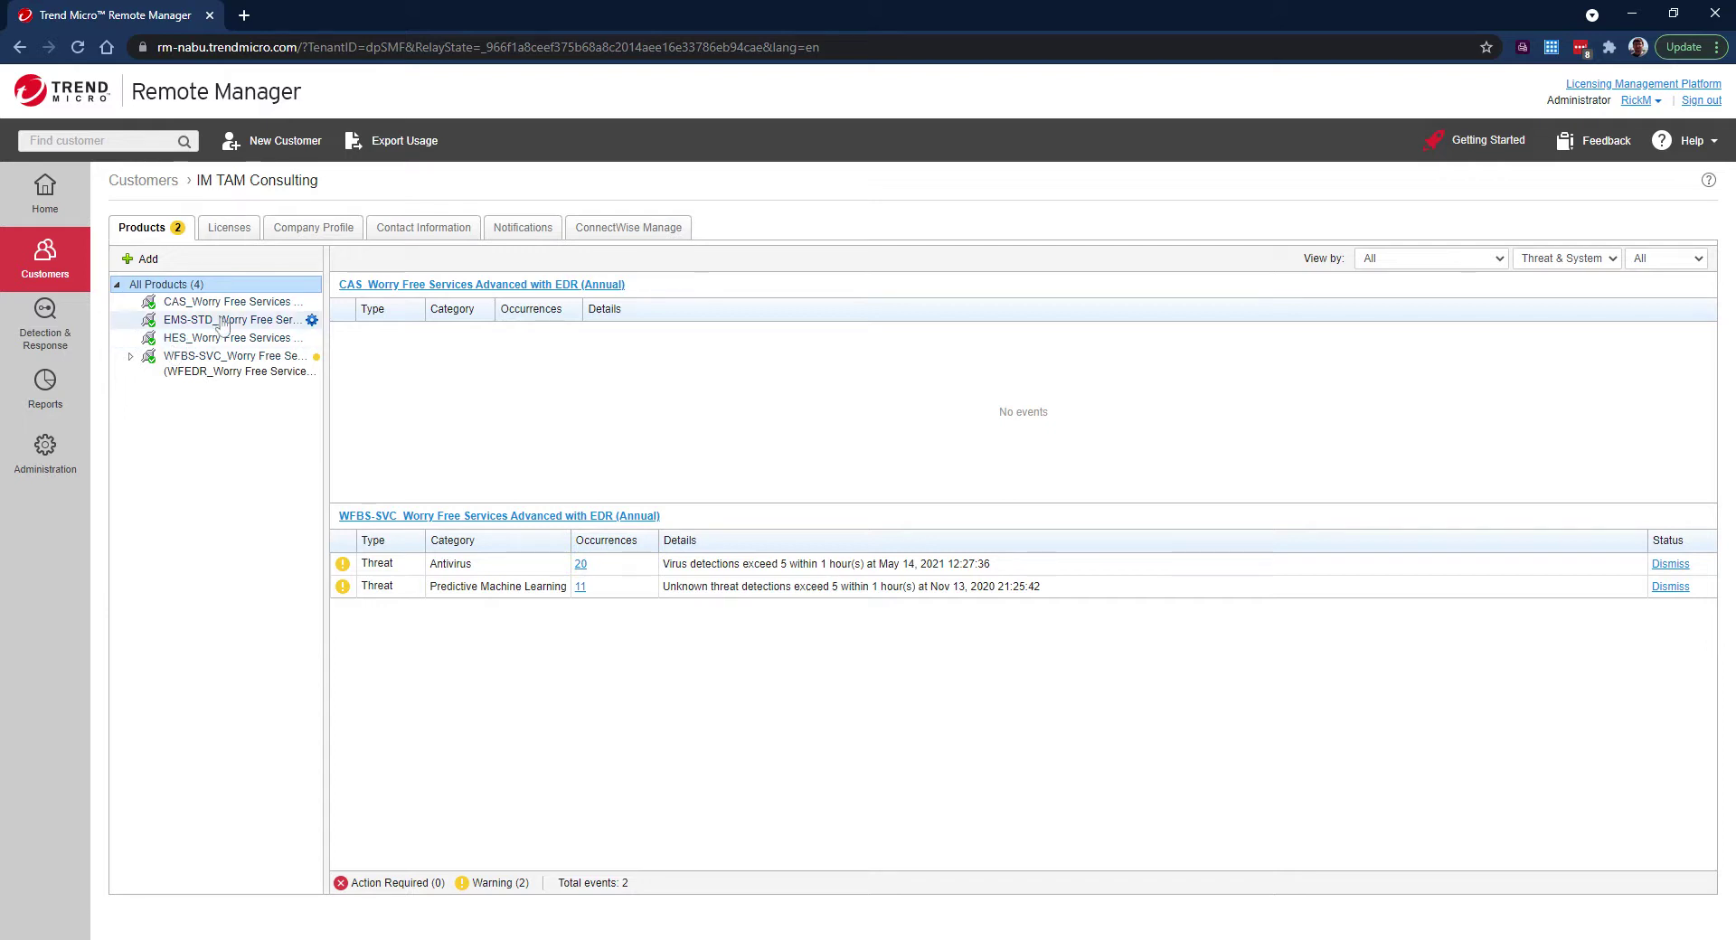
Step: Expand WFBS-SVC, view its events, then mark the Device group under Groups
{"action": "left_click", "coordinate": [131, 358]}
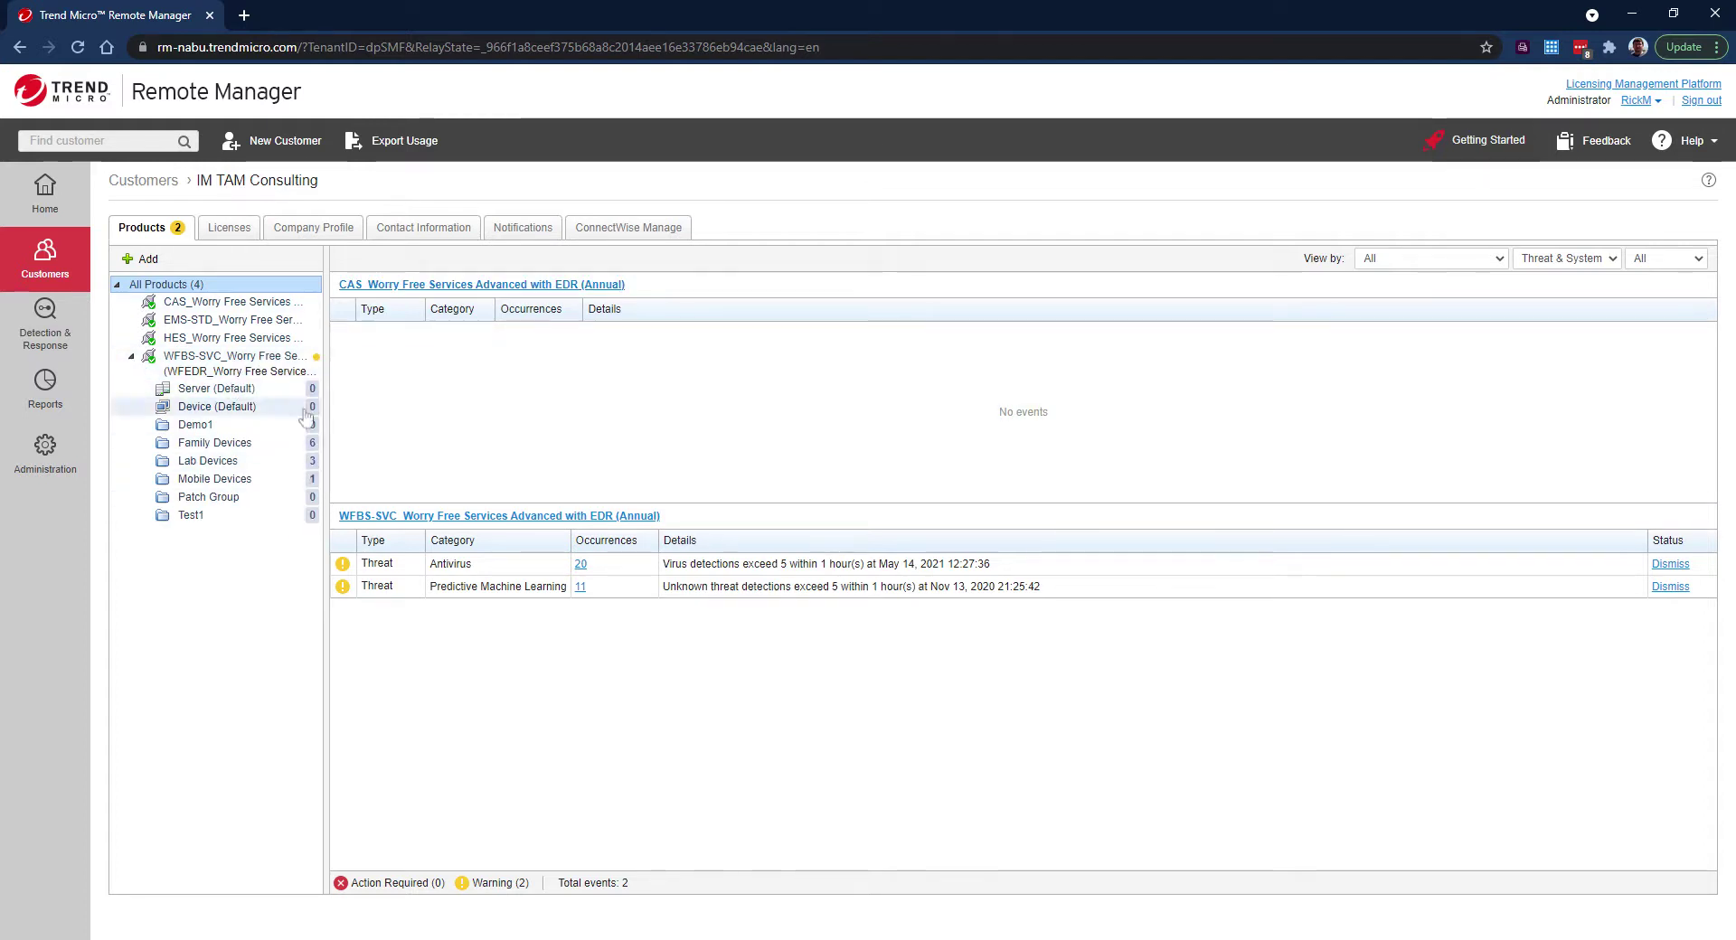
{"action": "left_click", "coordinate": [253, 366]}
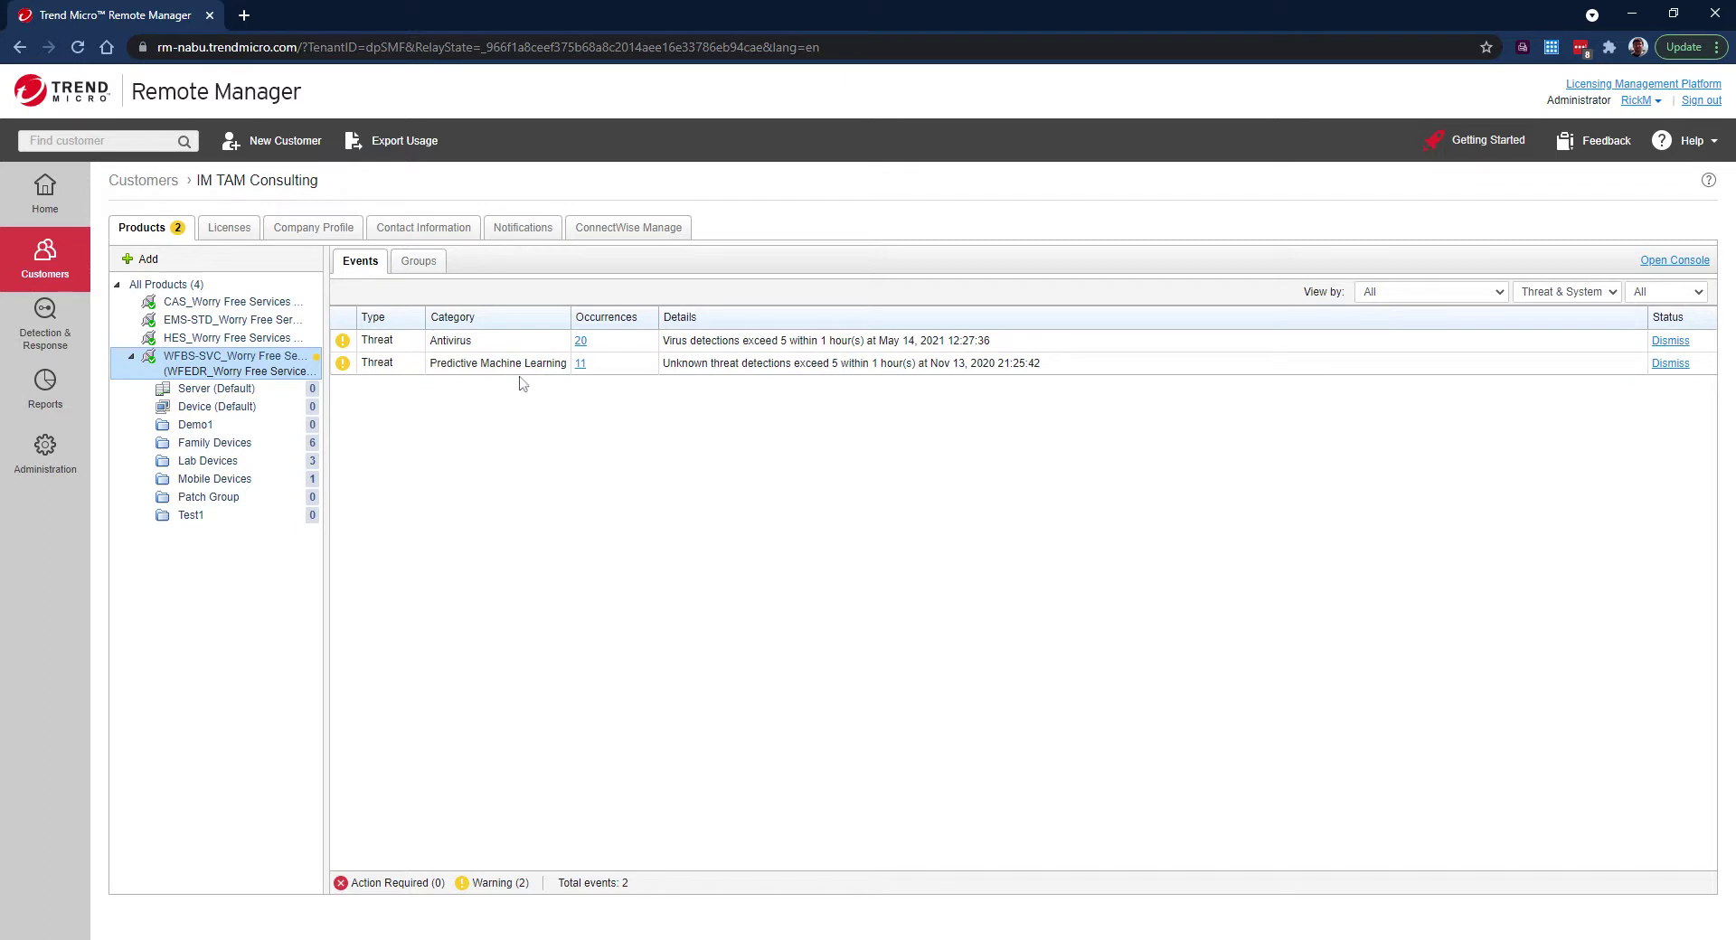
{"action": "left_click", "coordinate": [418, 261]}
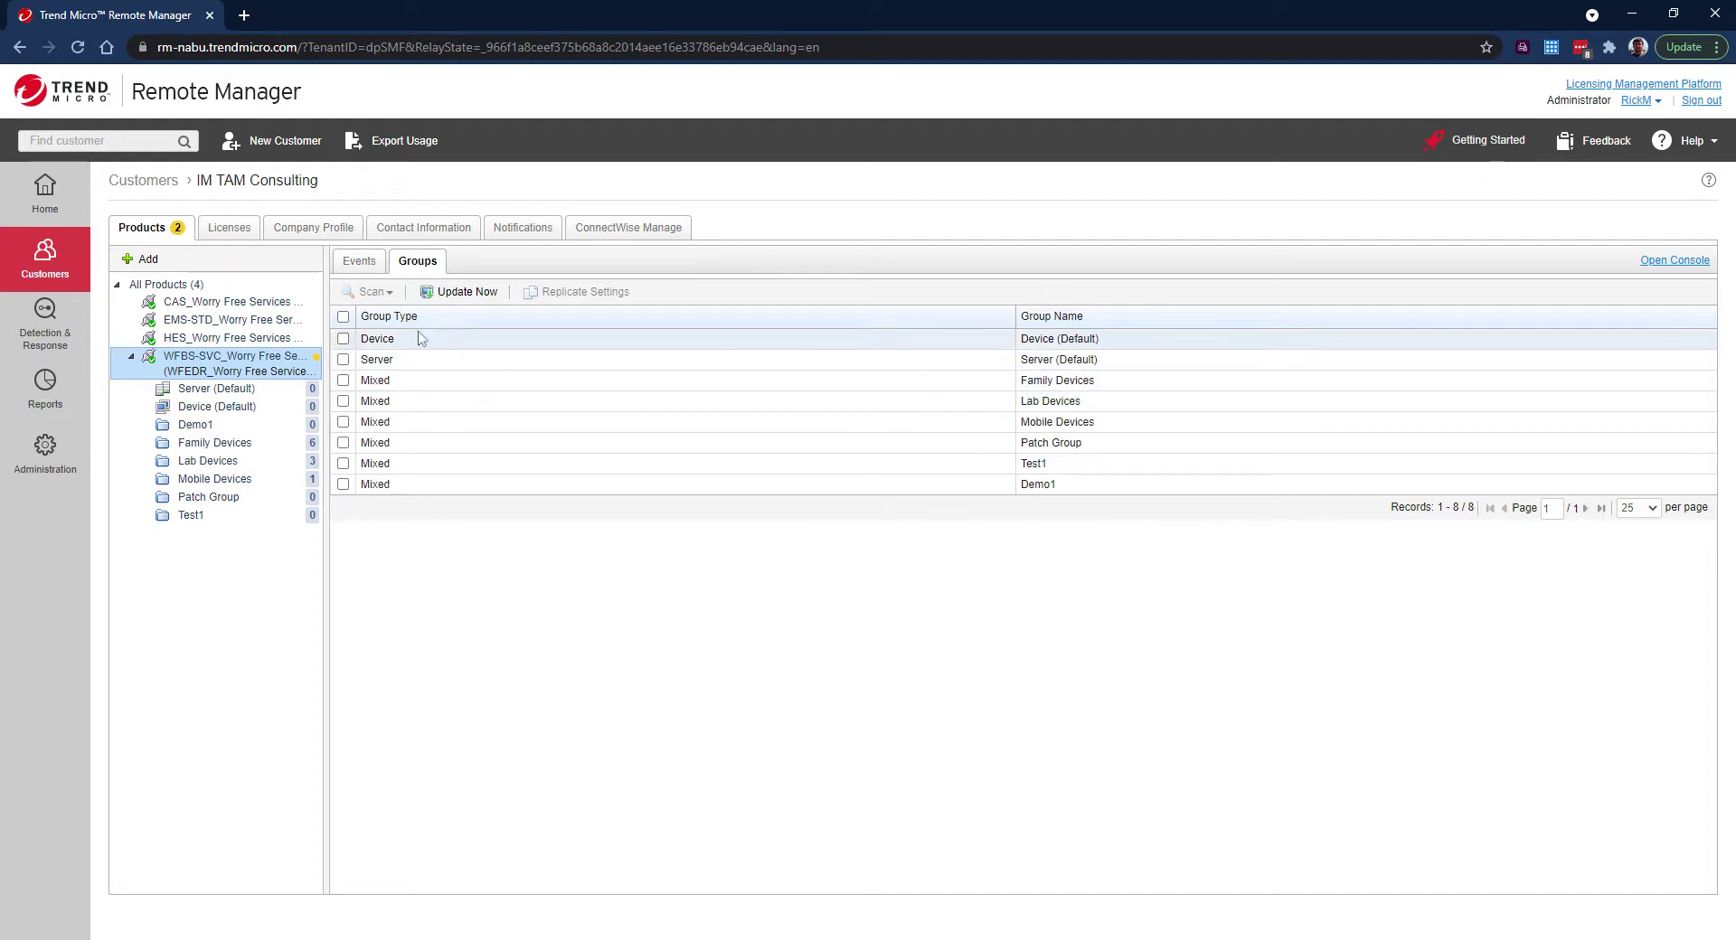
{"action": "left_click", "coordinate": [343, 339]}
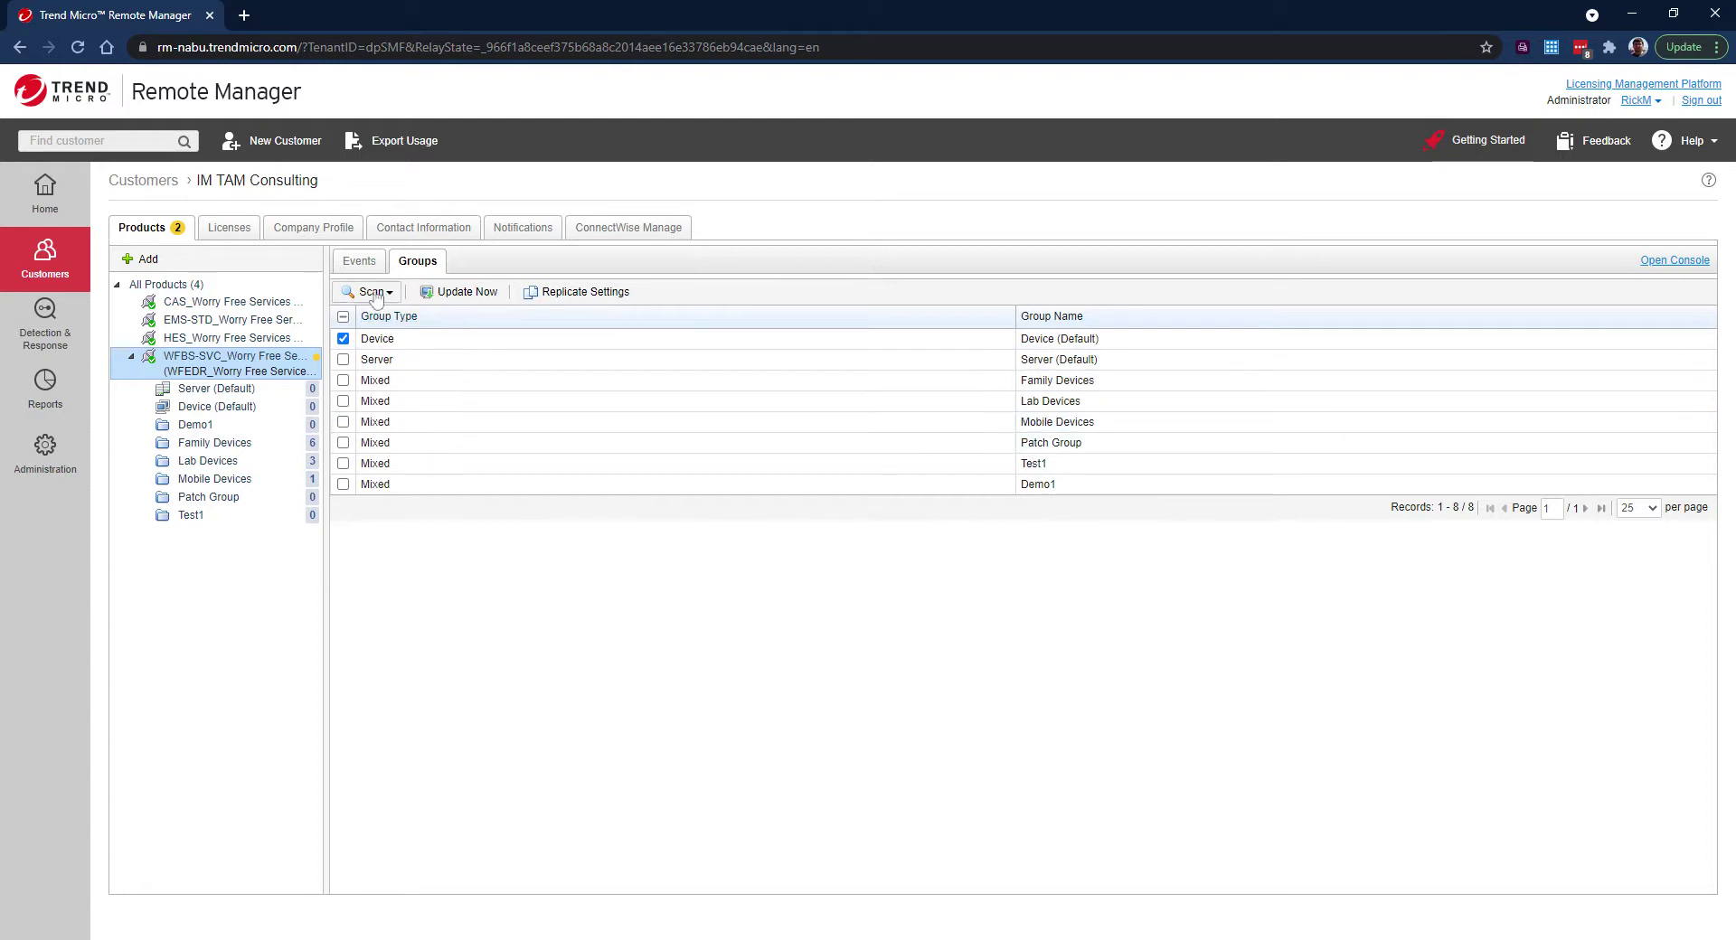
Step: Return to Events, then show the Licenses page and expand Worry-Free XDR's services
{"action": "left_click", "coordinate": [361, 262]}
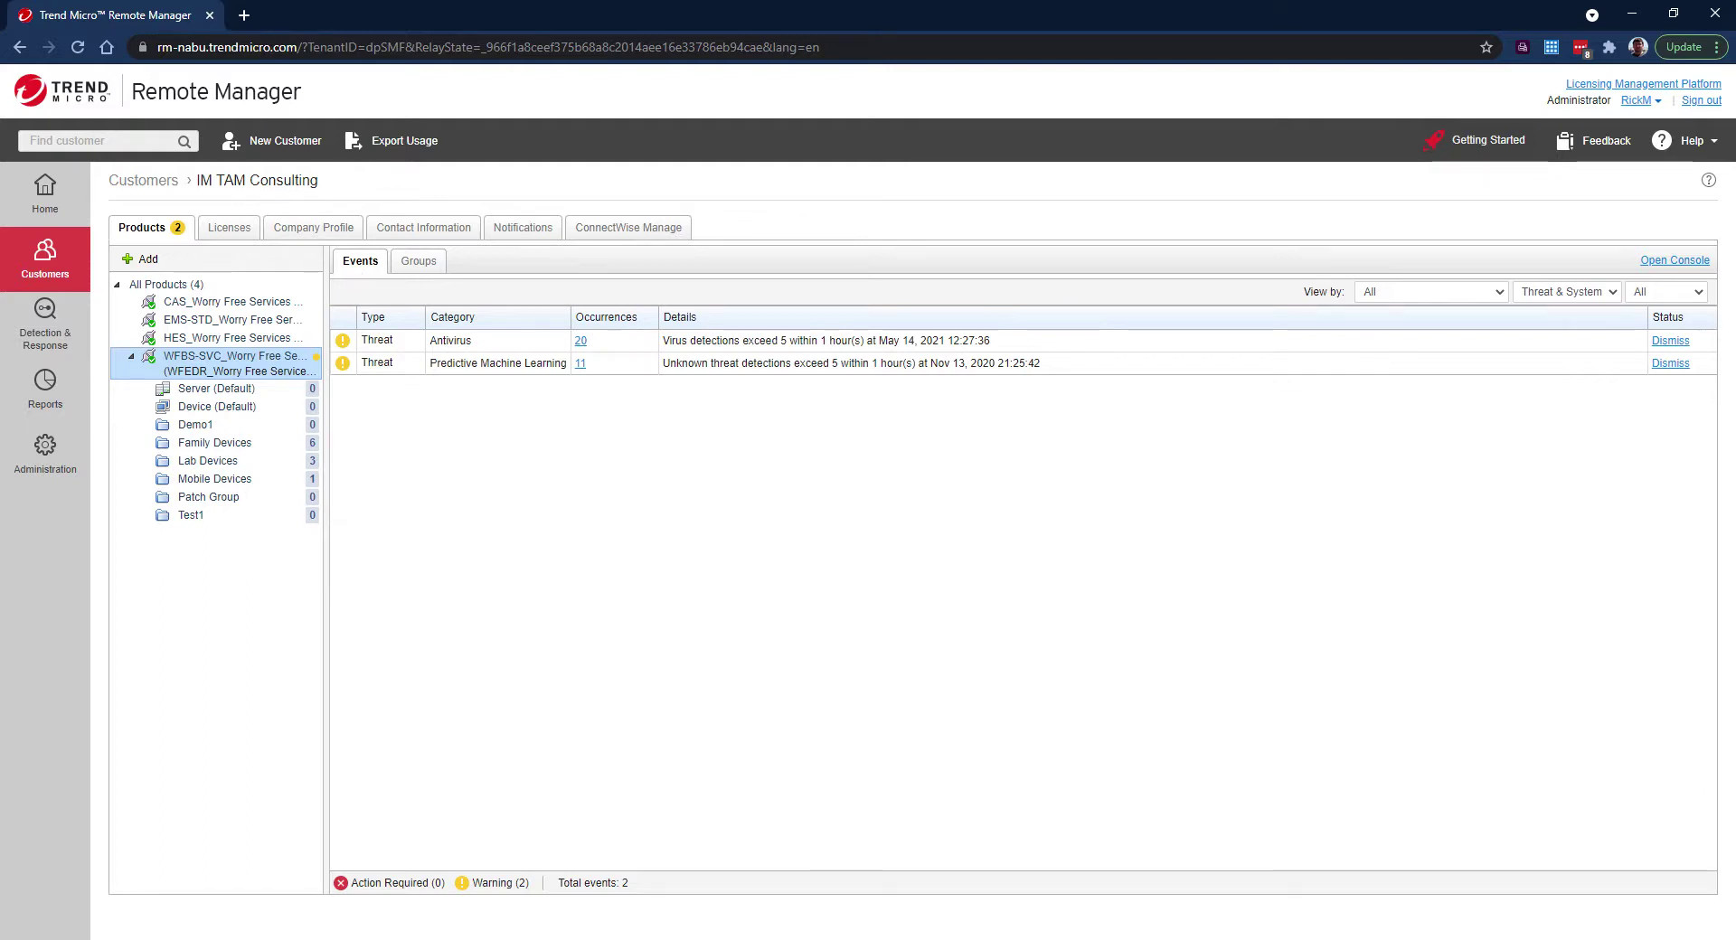
{"action": "left_click", "coordinate": [239, 231]}
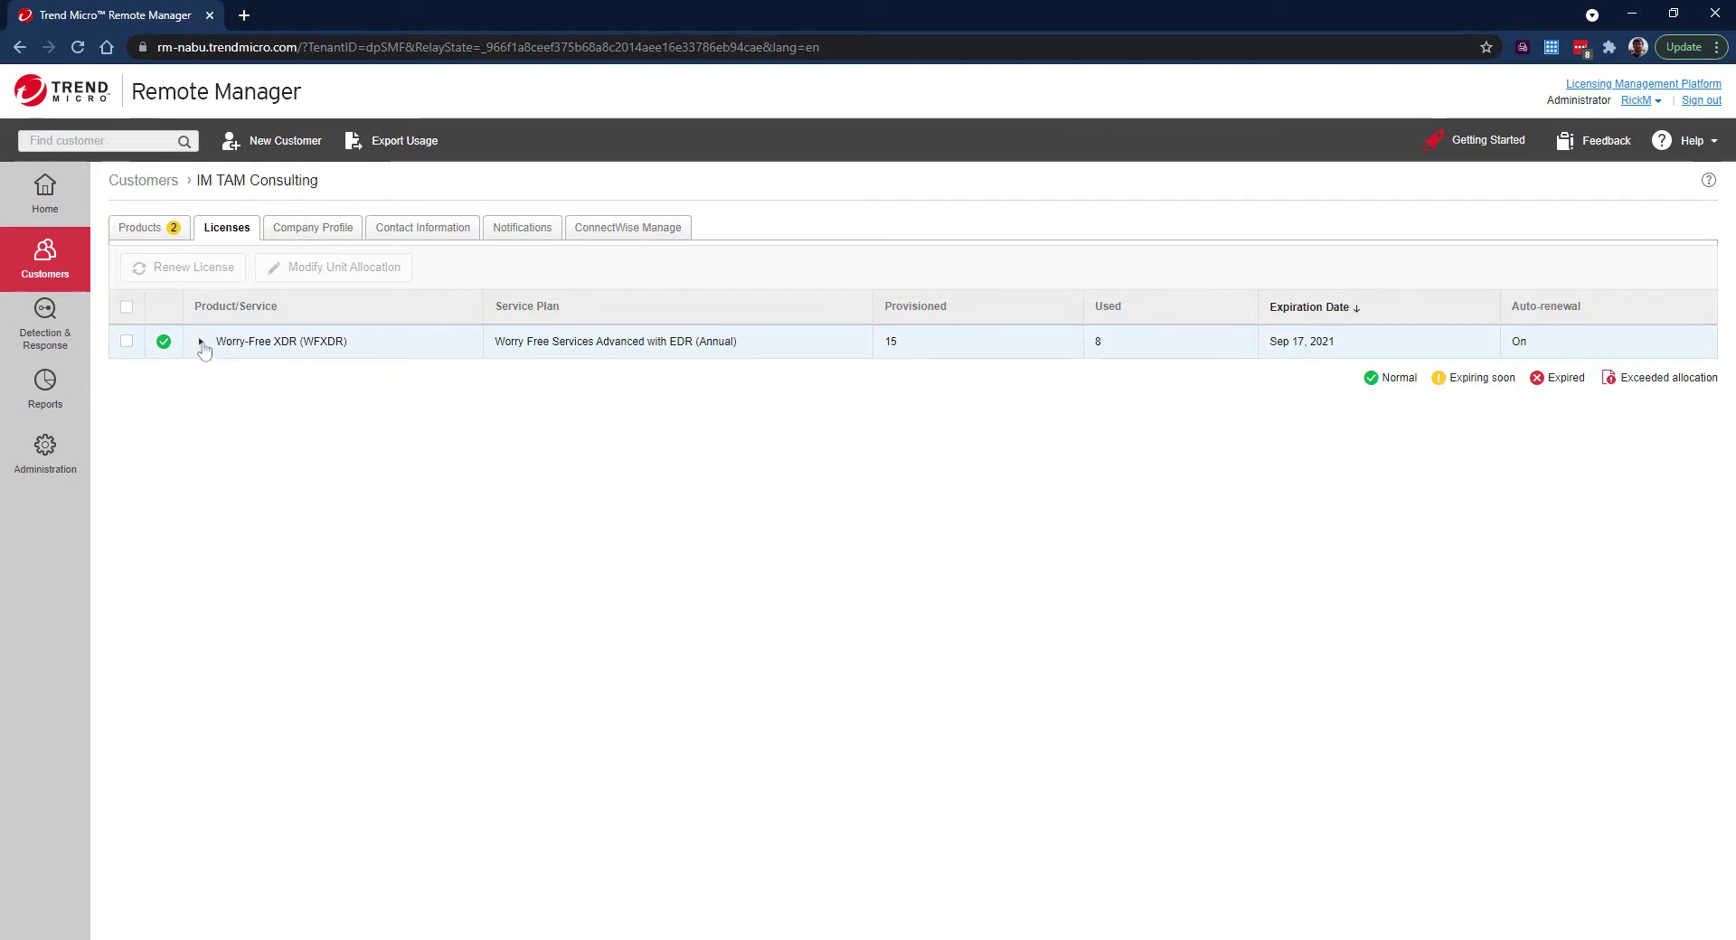
{"action": "left_click", "coordinate": [201, 342]}
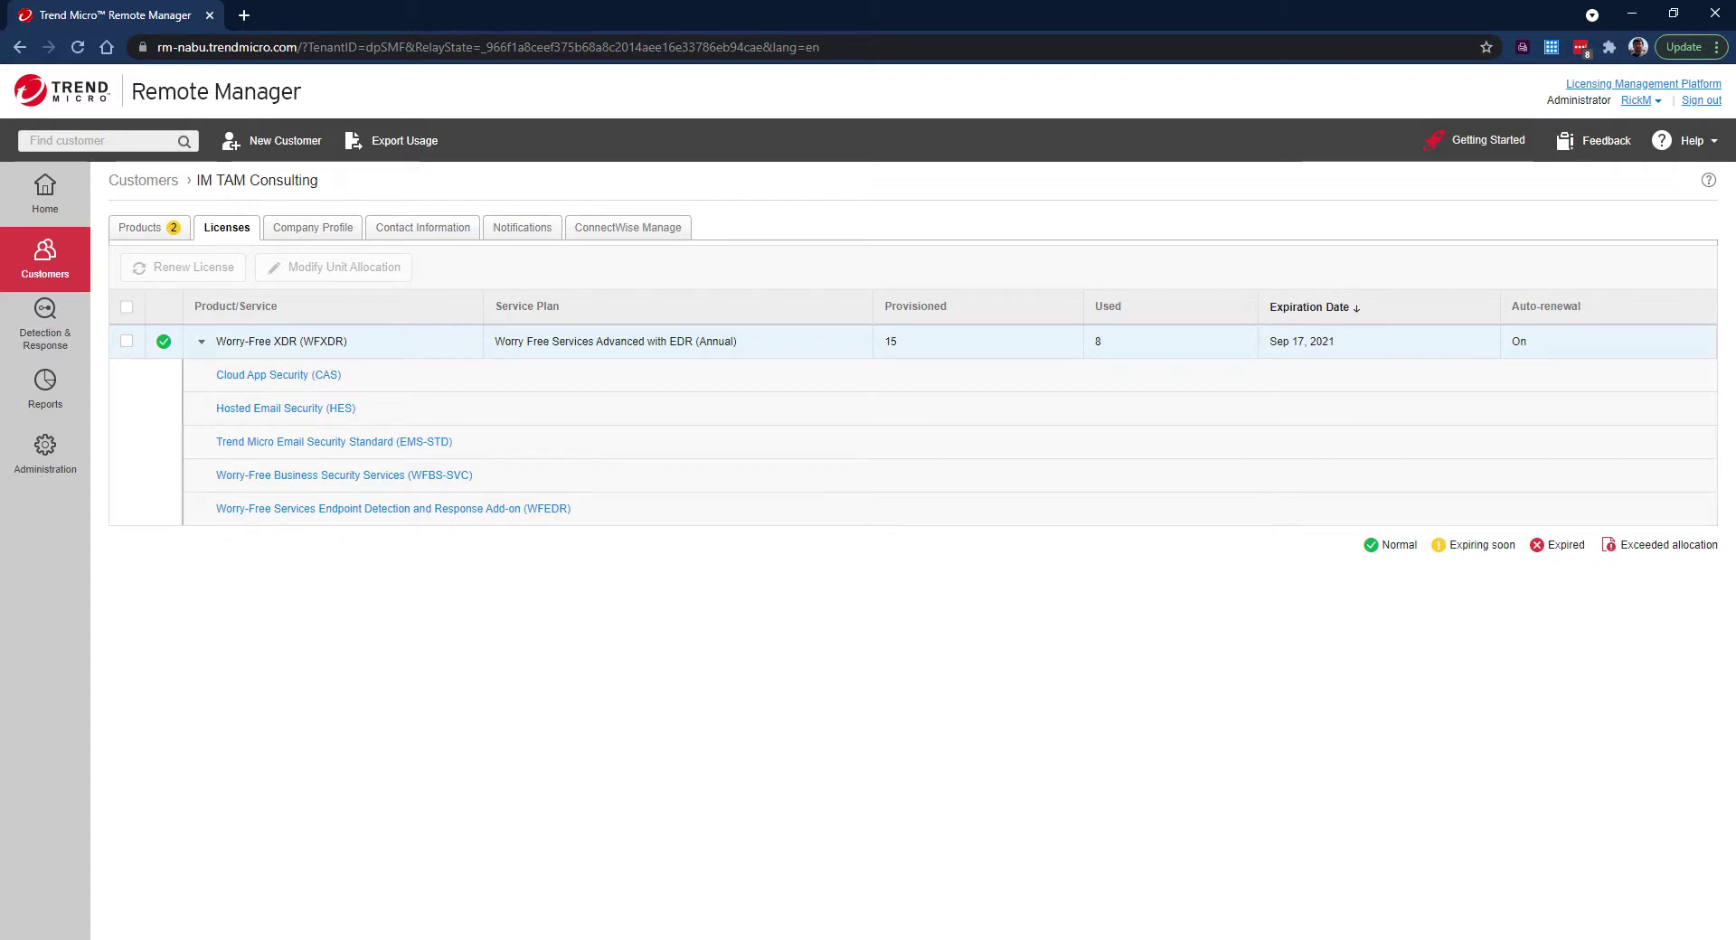
Step: Show IM TAM Consulting's Company Profile with its Williamsville, New York address
{"action": "left_click", "coordinate": [314, 237]}
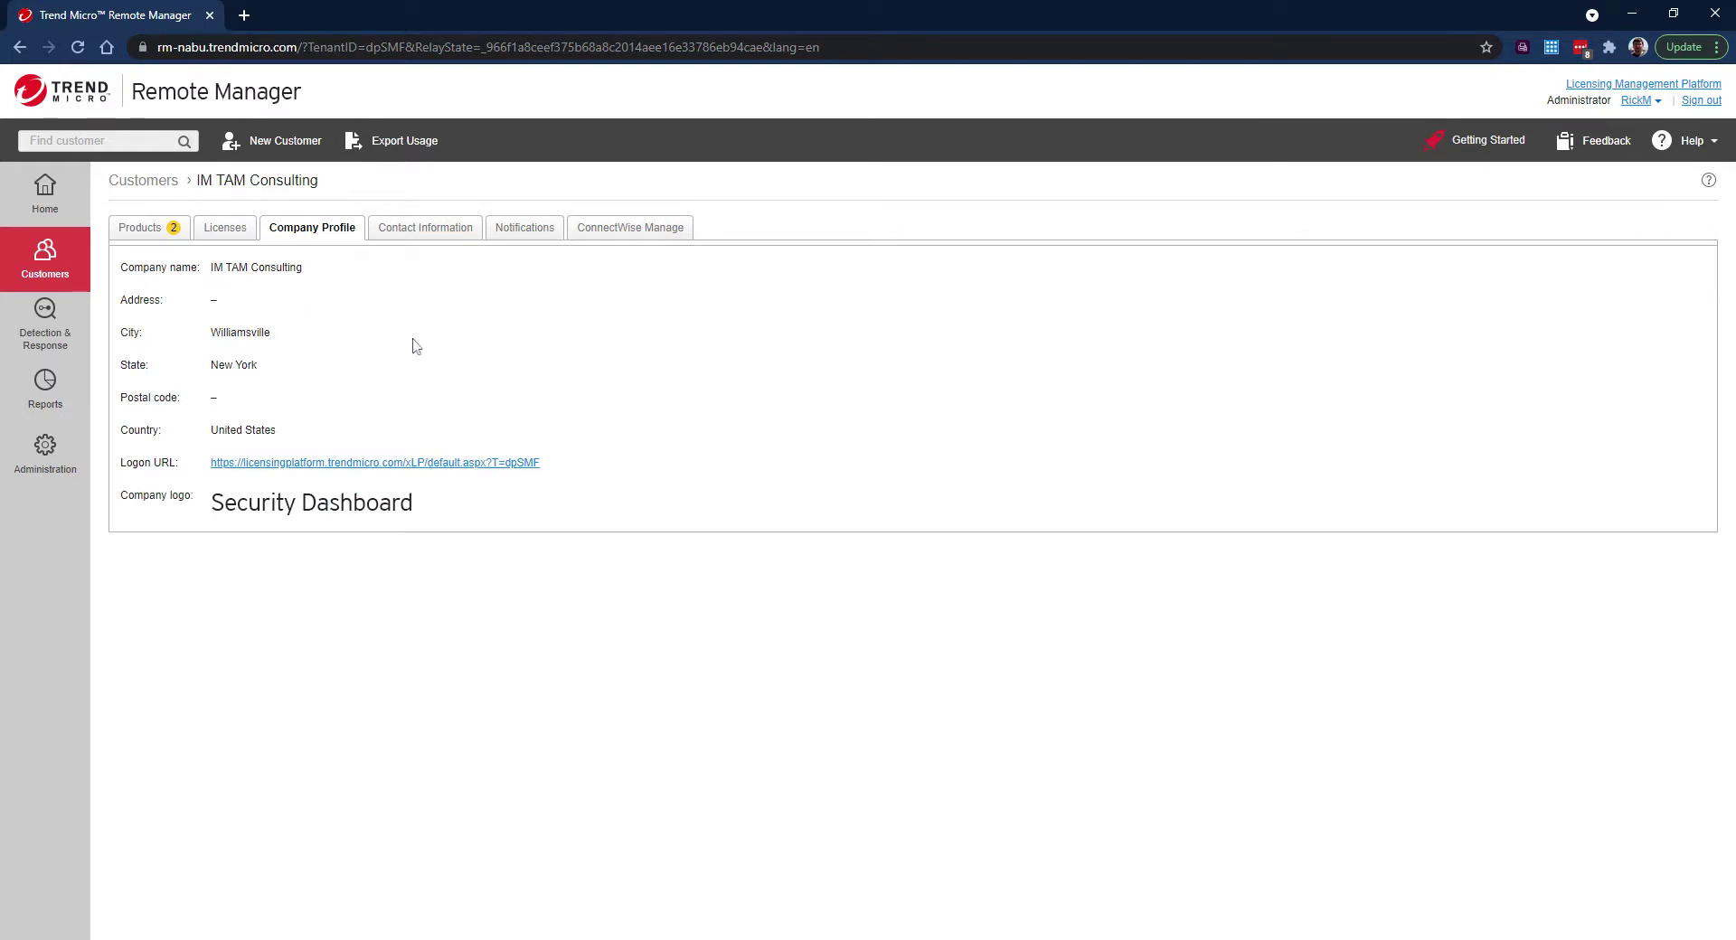
Step: View IM TAM Consulting's contact information, then its notification settings
{"action": "left_click", "coordinate": [443, 232]}
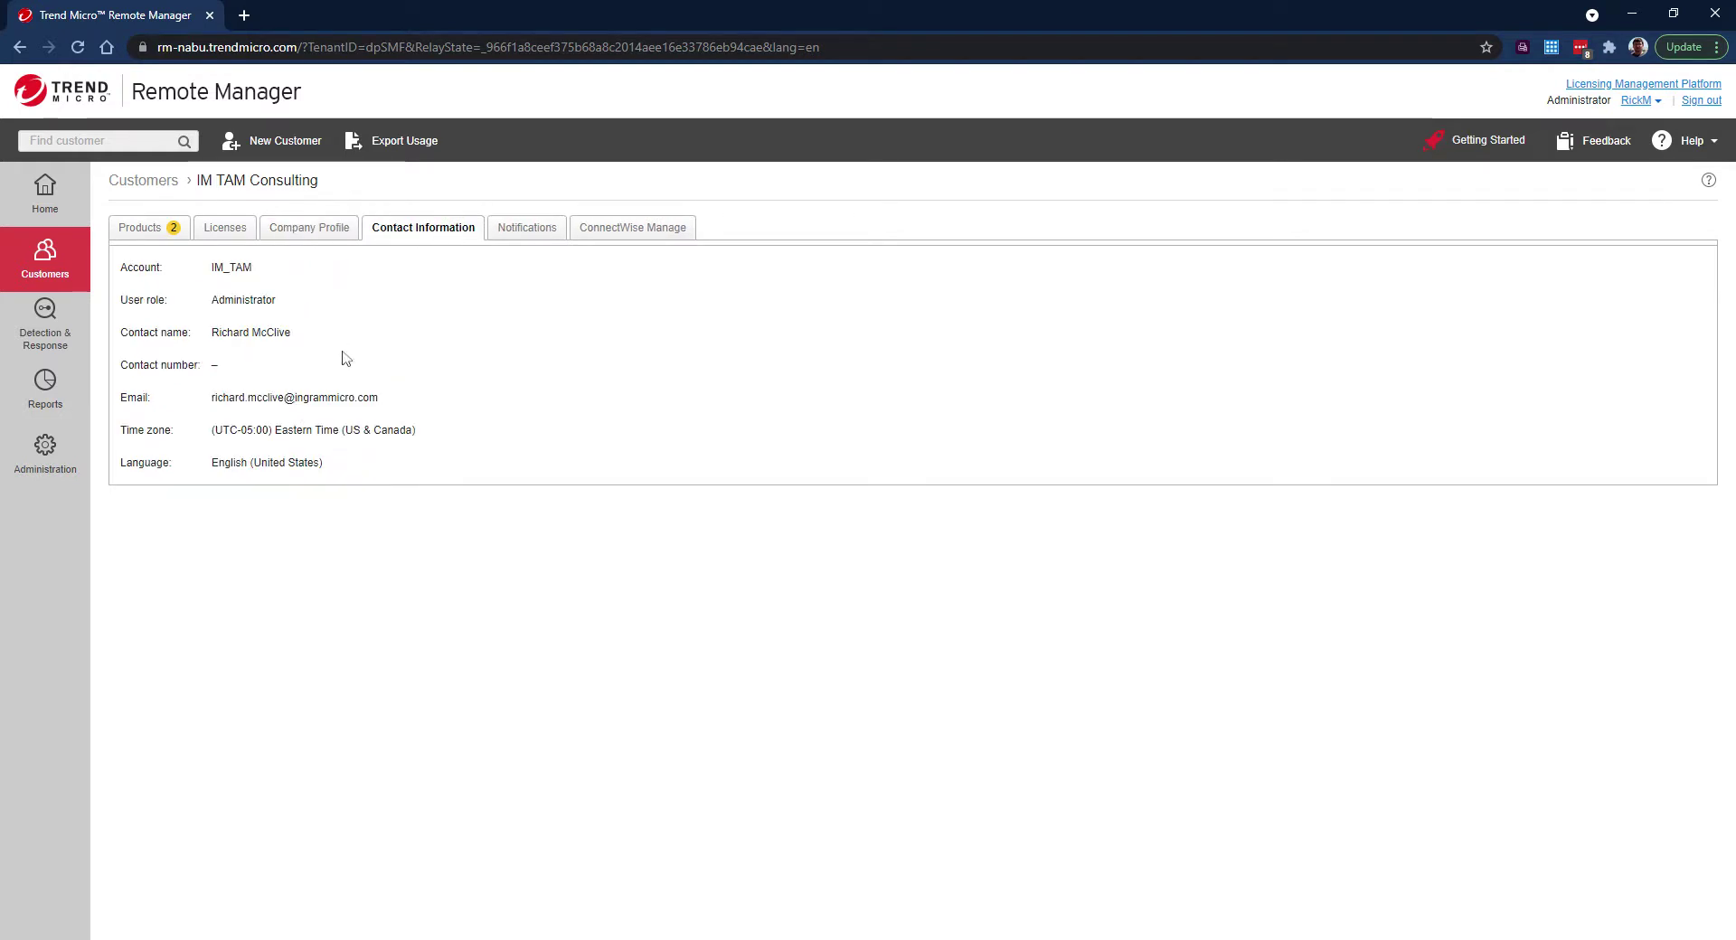
{"action": "left_click", "coordinate": [540, 226]}
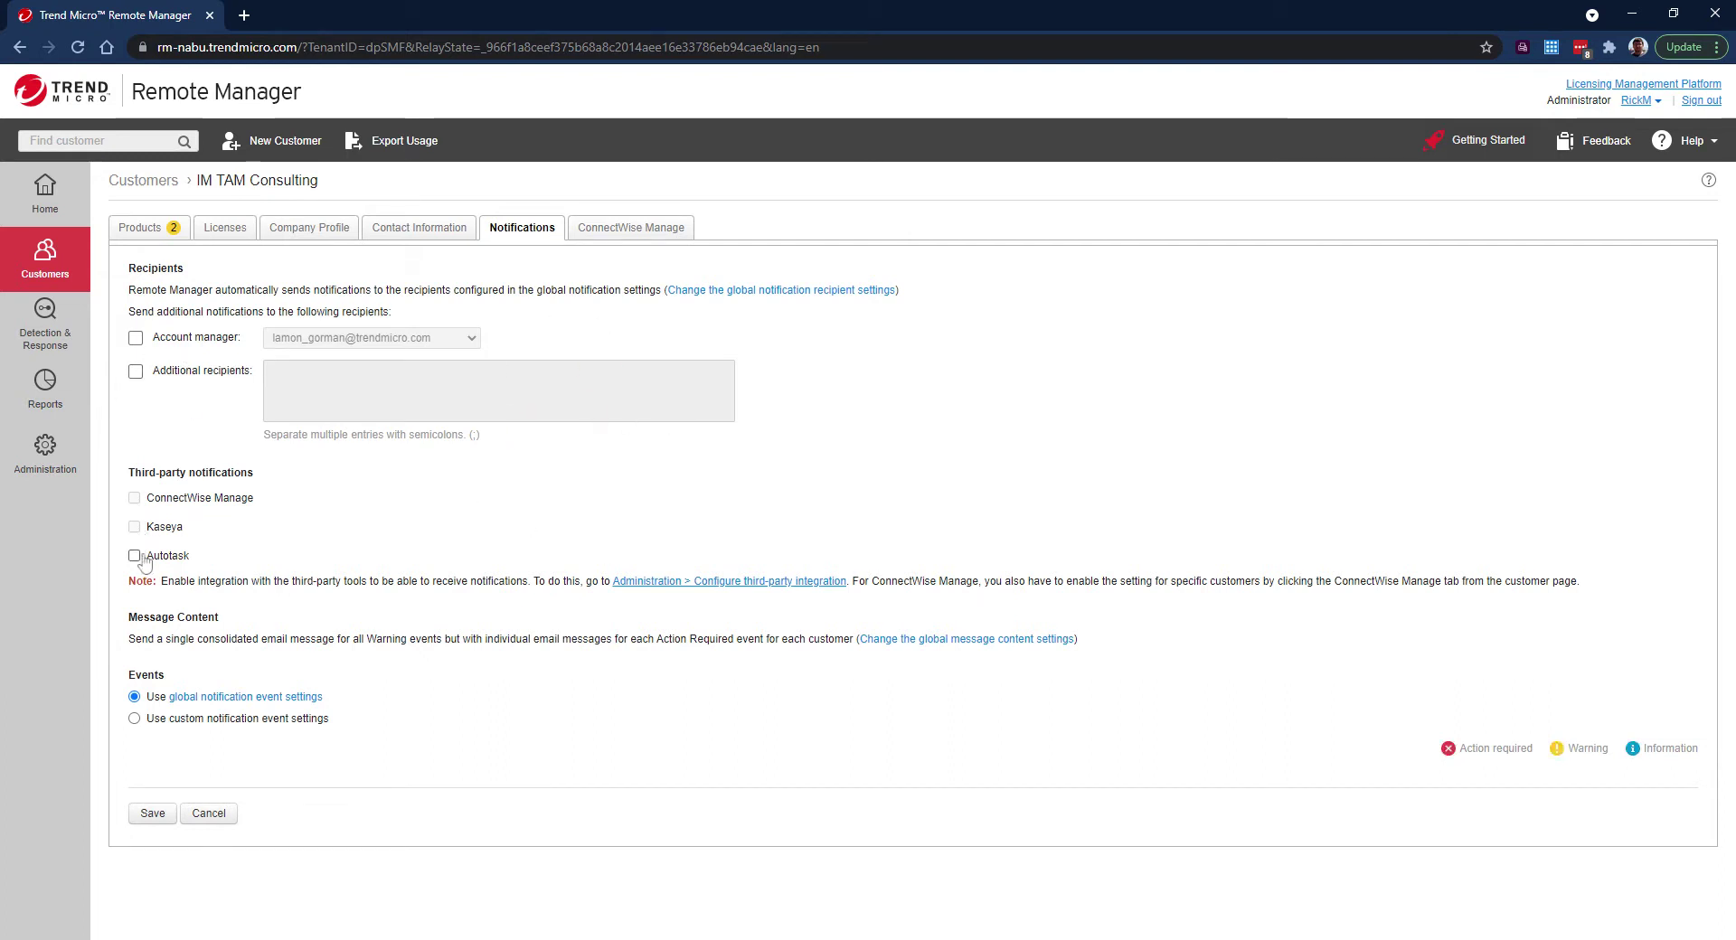
Step: Return to Products, collapse the WFBS-SVC group list, and select Cloud App Security
{"action": "left_click", "coordinate": [158, 233]}
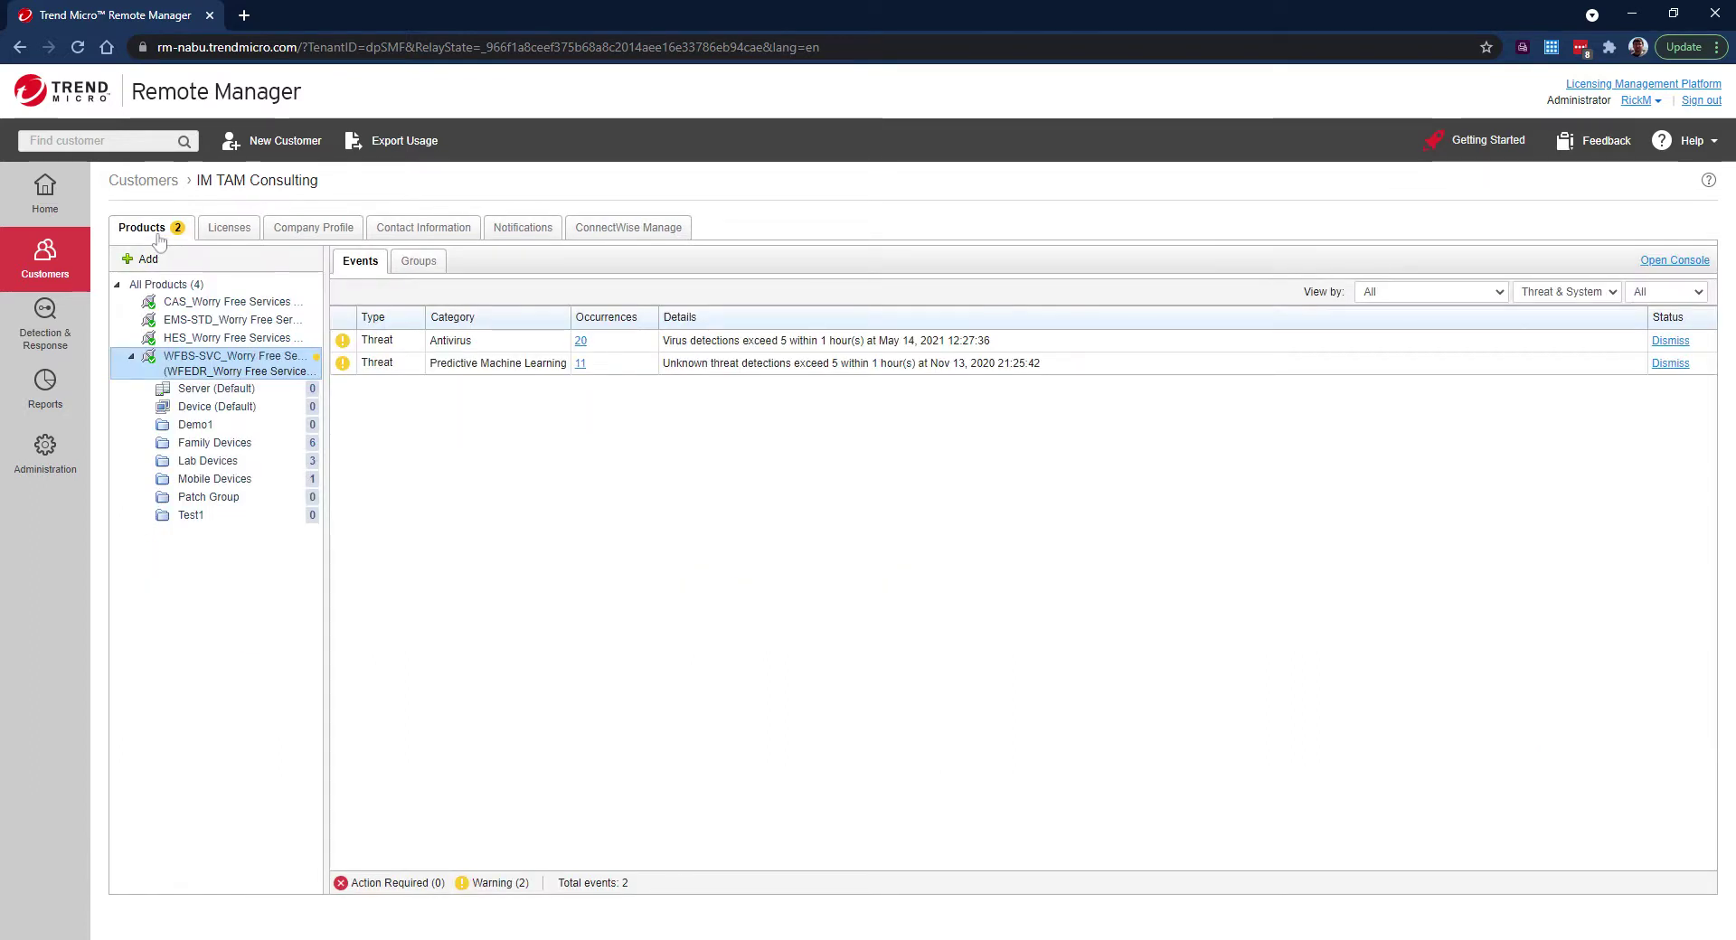
{"action": "left_click", "coordinate": [132, 358]}
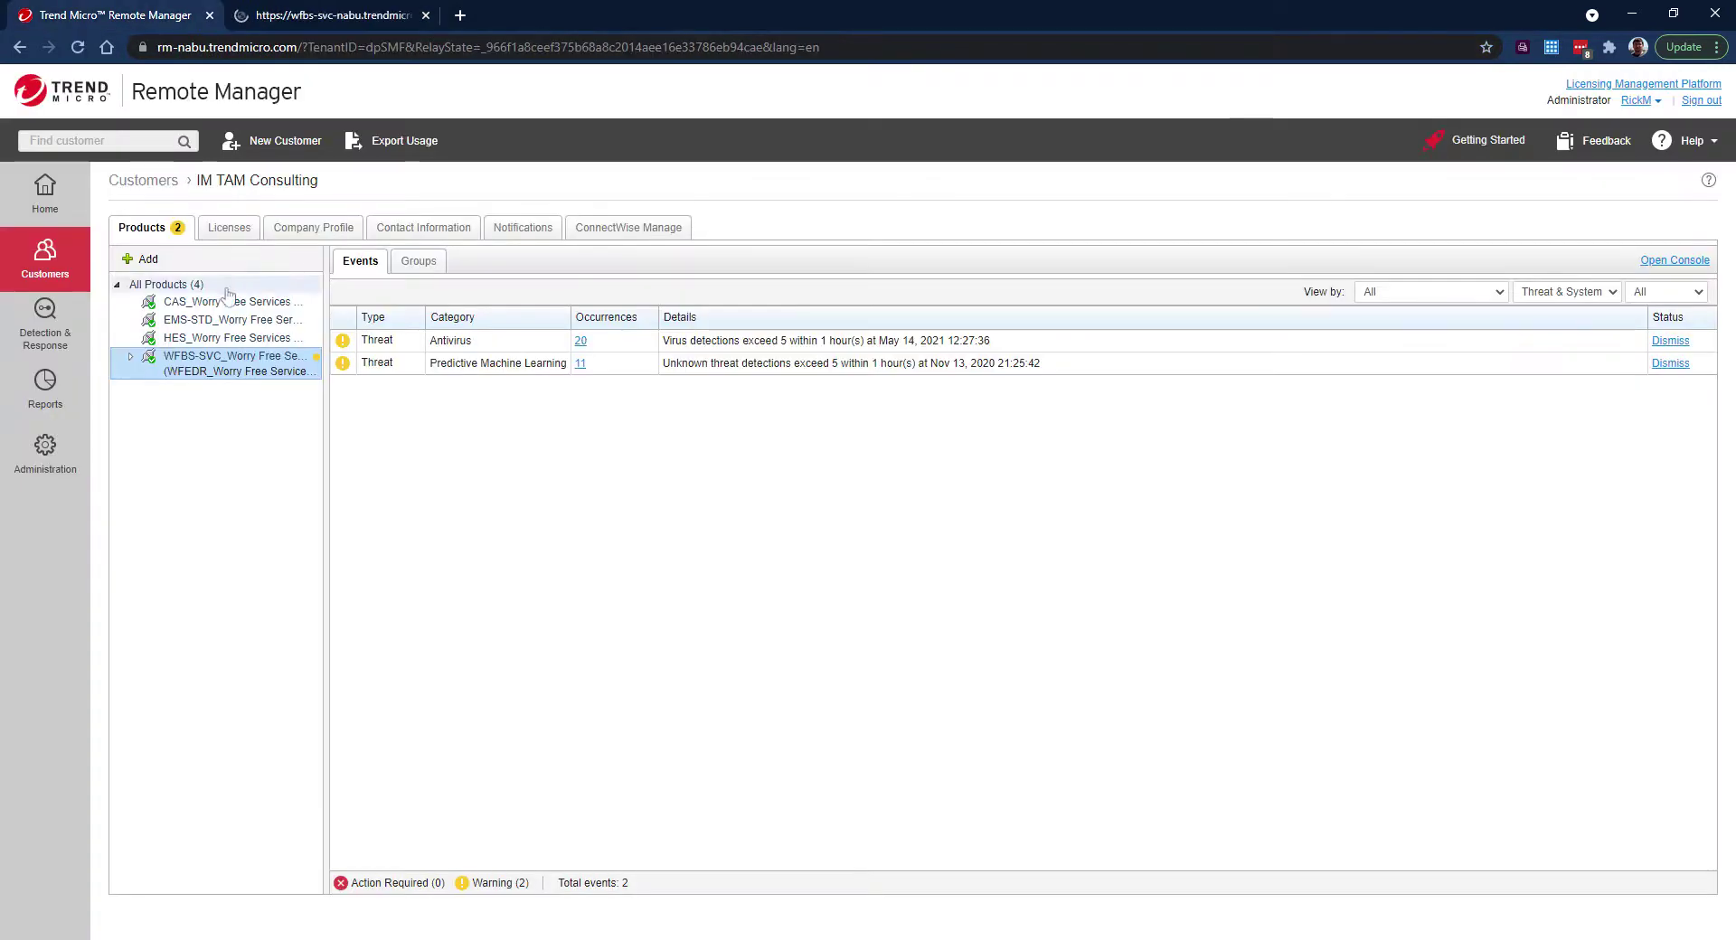
{"action": "left_click", "coordinate": [225, 302]}
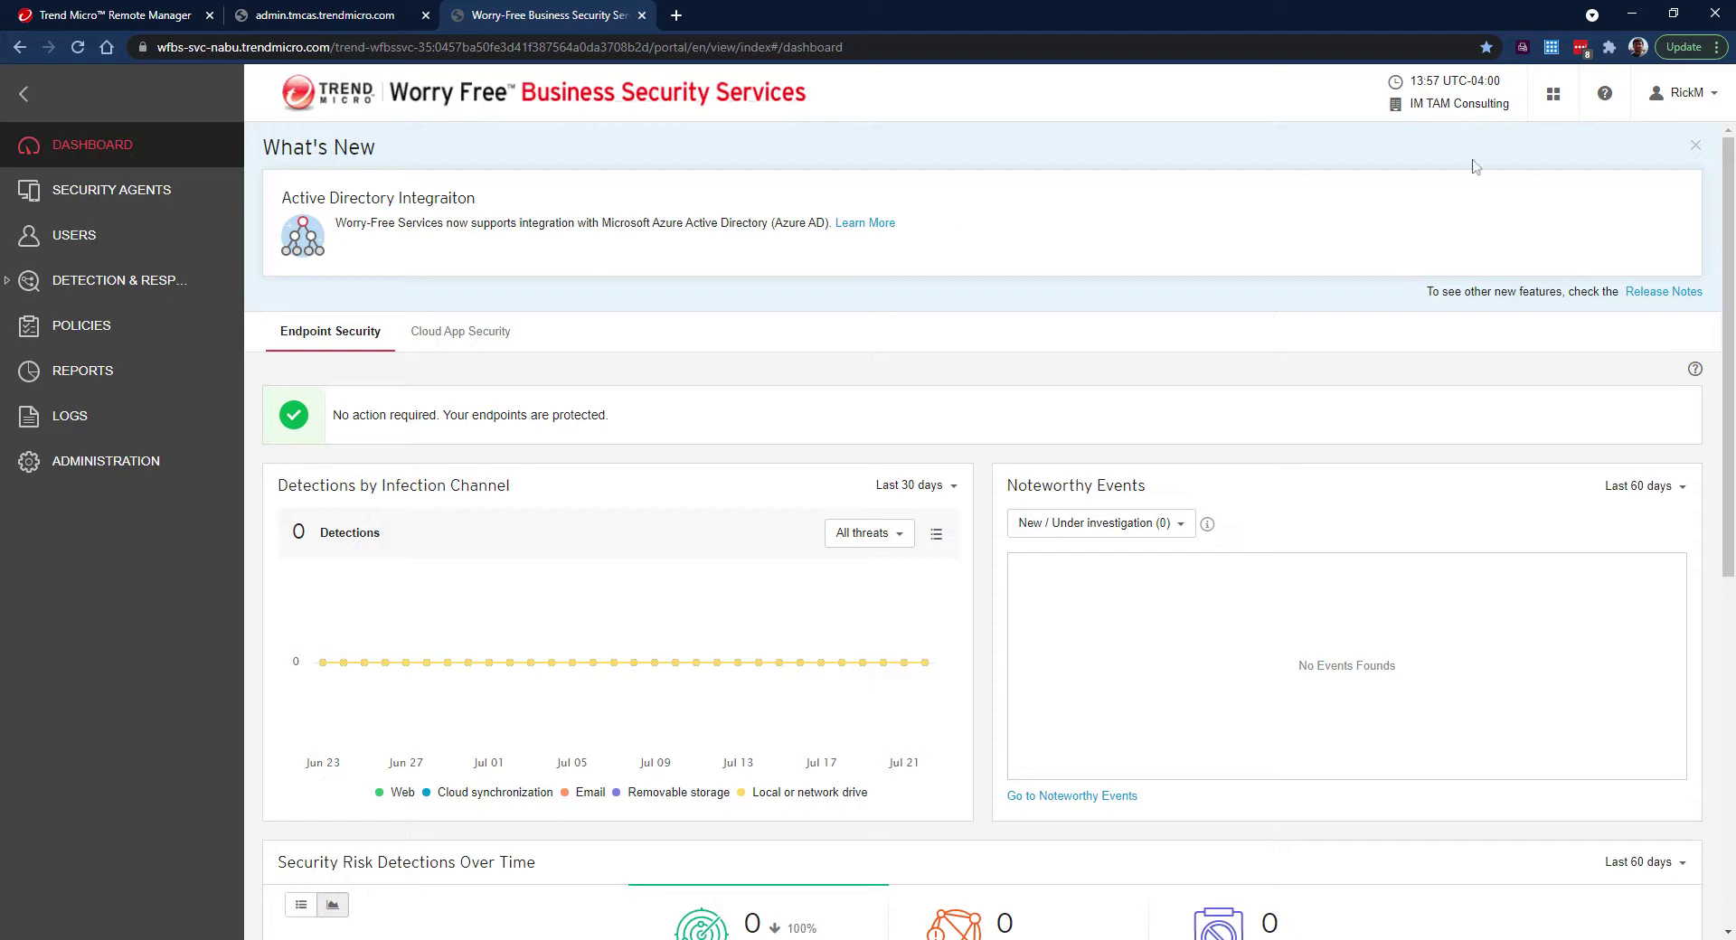
Step: Dismiss the What's New banner and switch to the admin.tmcas.trendmicro.com tab
{"action": "left_click", "coordinate": [1696, 147]}
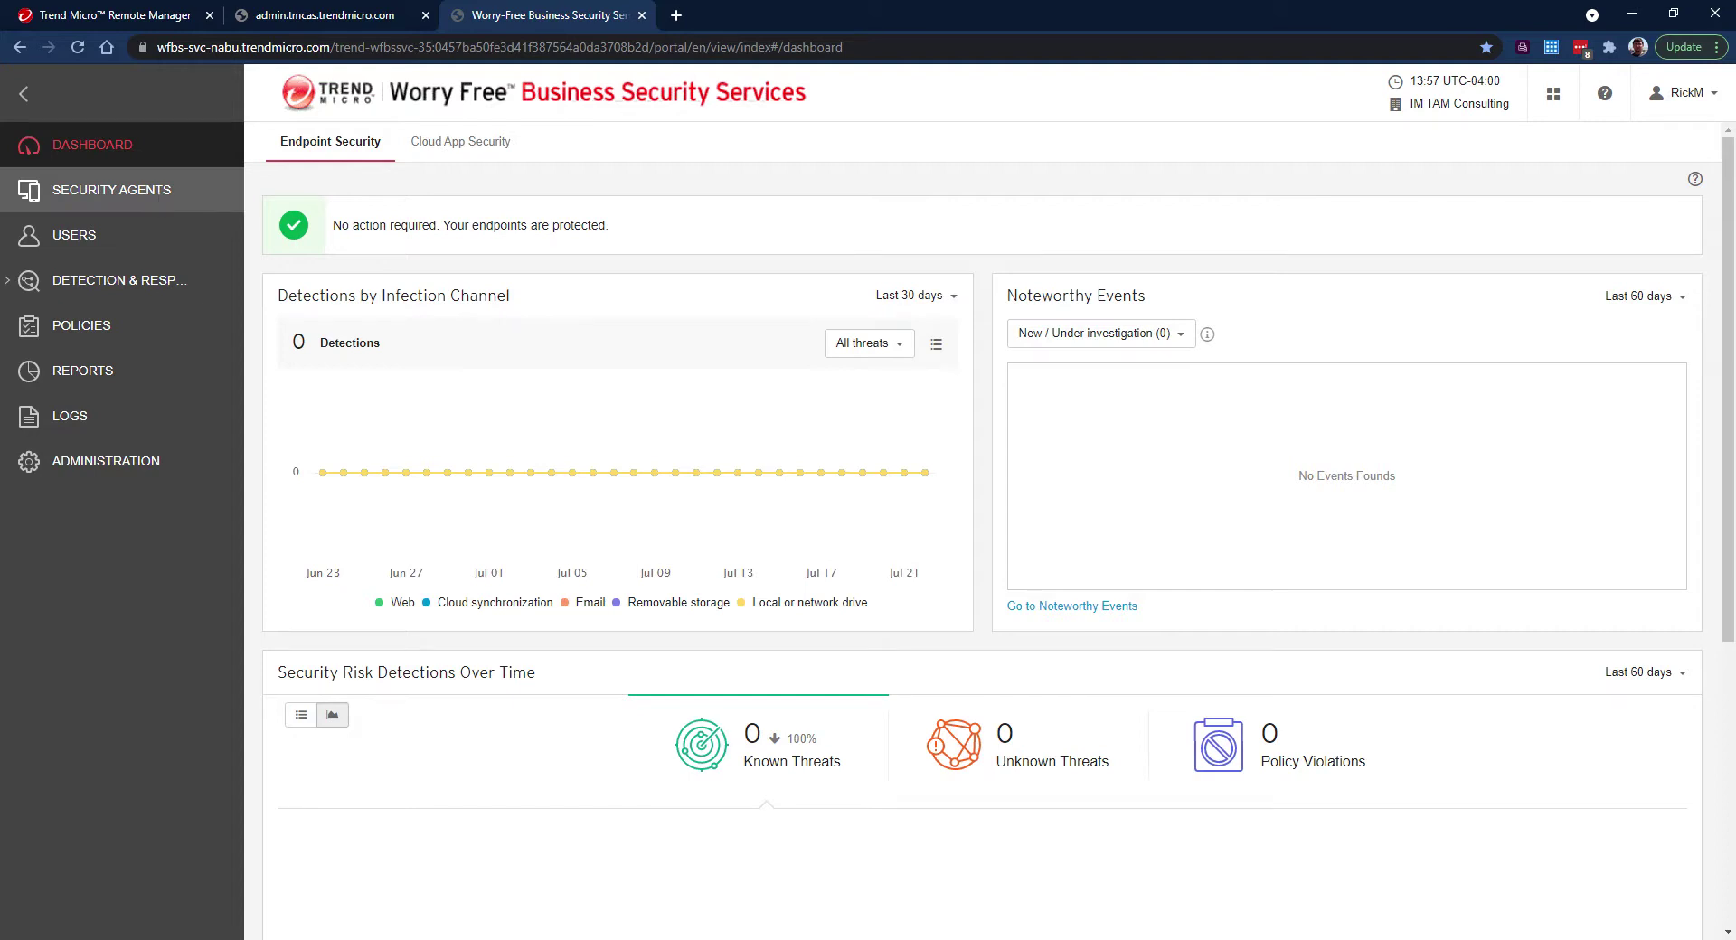
{"action": "left_click", "coordinate": [347, 23]}
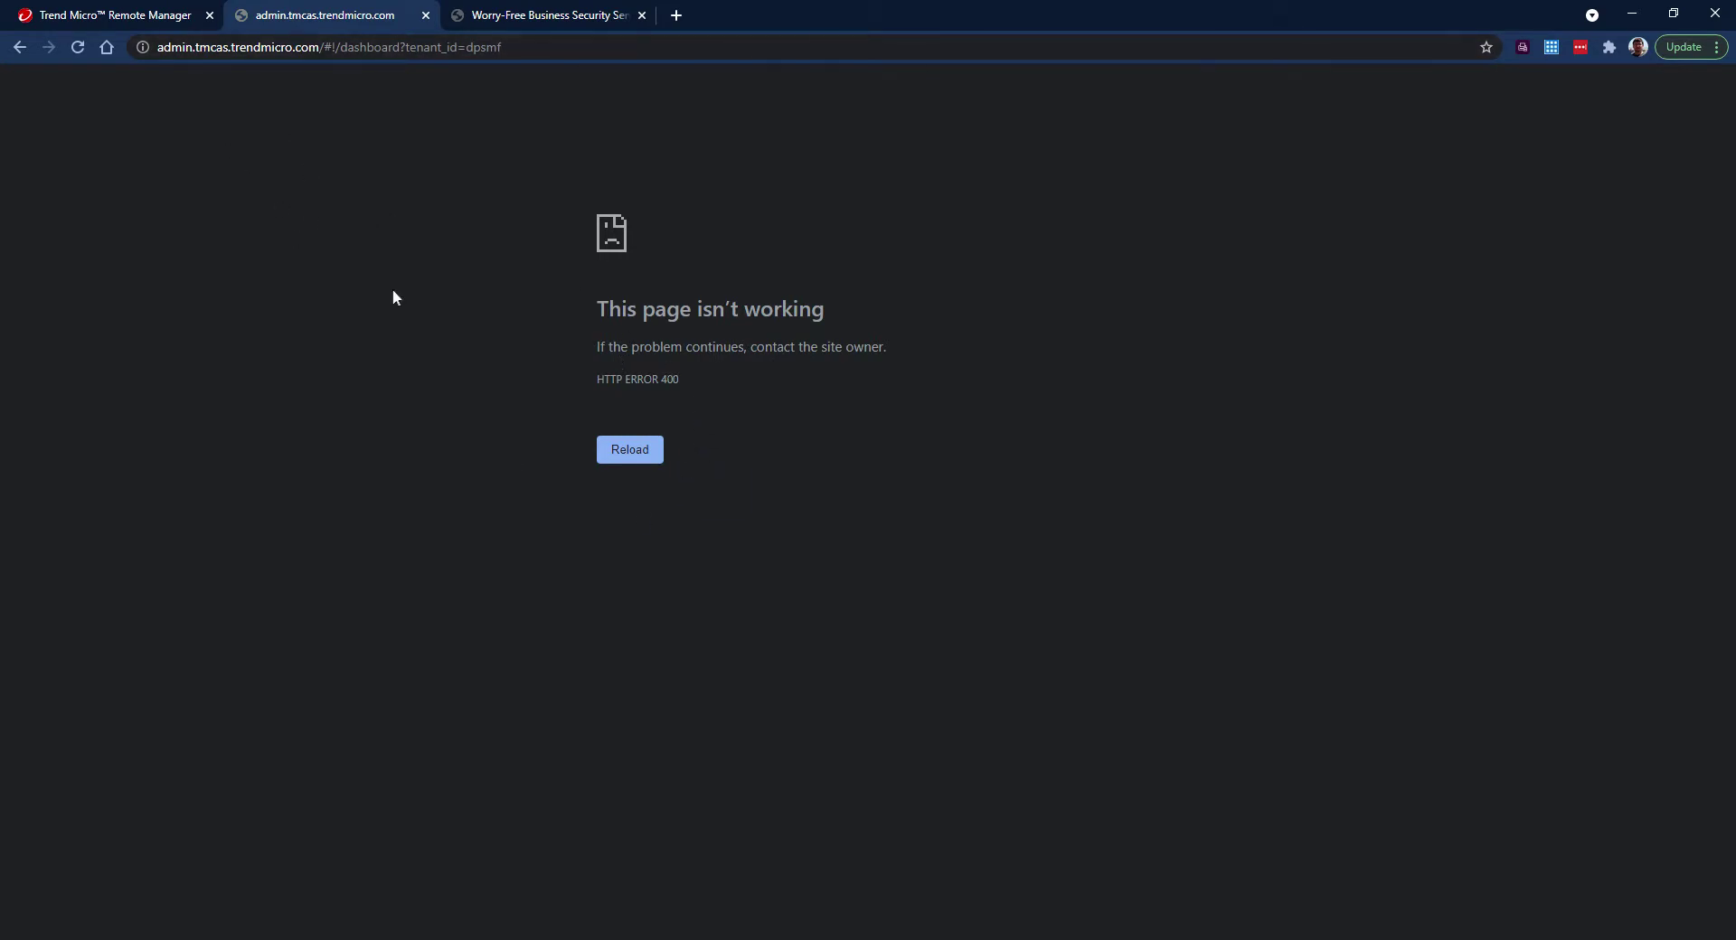
Step: Go back to the Remote Manager tab and bring up the Administration settings page
{"action": "left_click", "coordinate": [149, 19]}
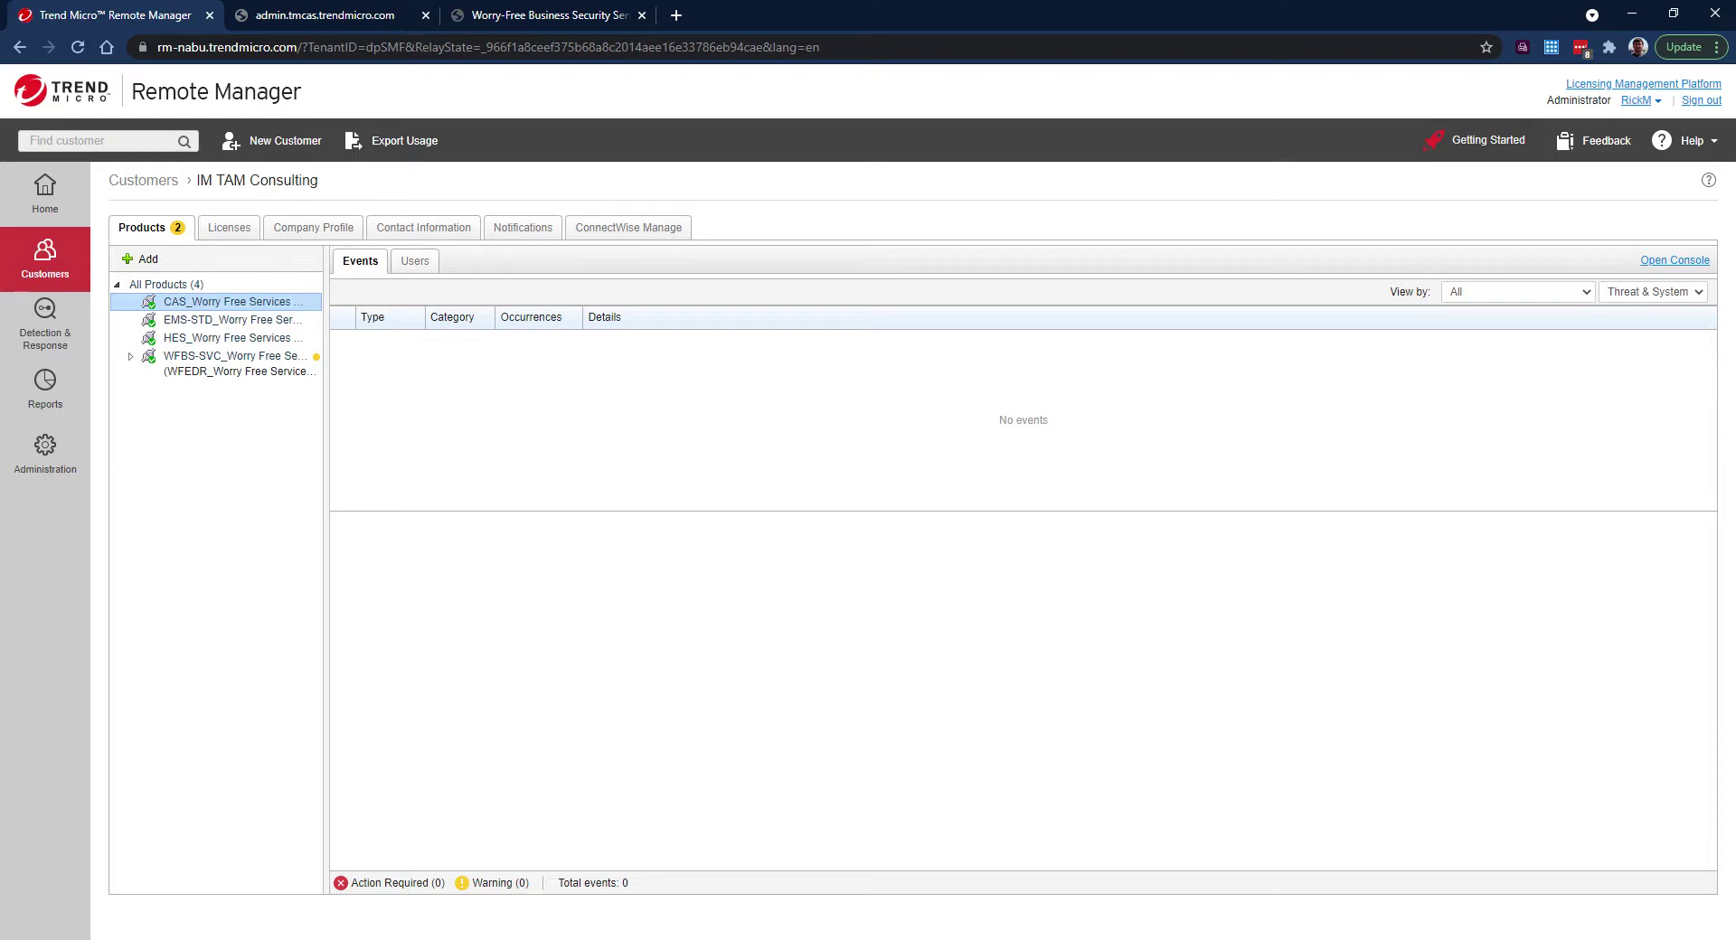
{"action": "left_click", "coordinate": [50, 458]}
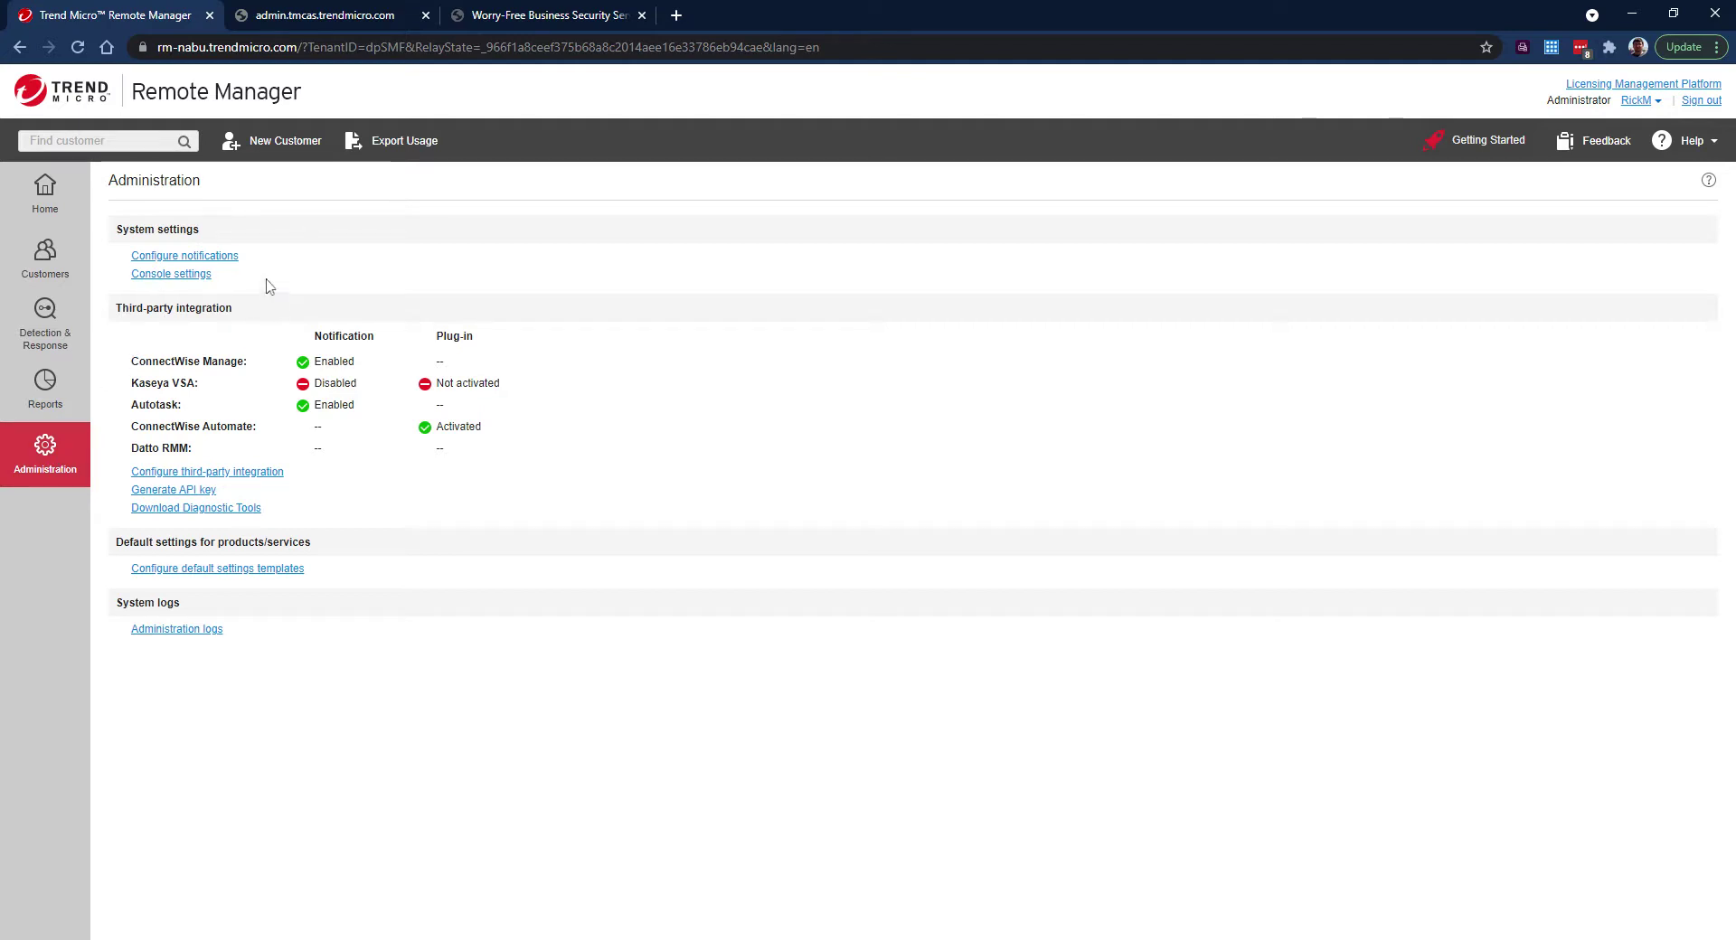
Step: Browse the Administration notification and third-party integration pages, then open the default settings templates
{"action": "left_click", "coordinate": [219, 260]}
{"action": "left_click", "coordinate": [244, 472]}
{"action": "left_click", "coordinate": [243, 569]}
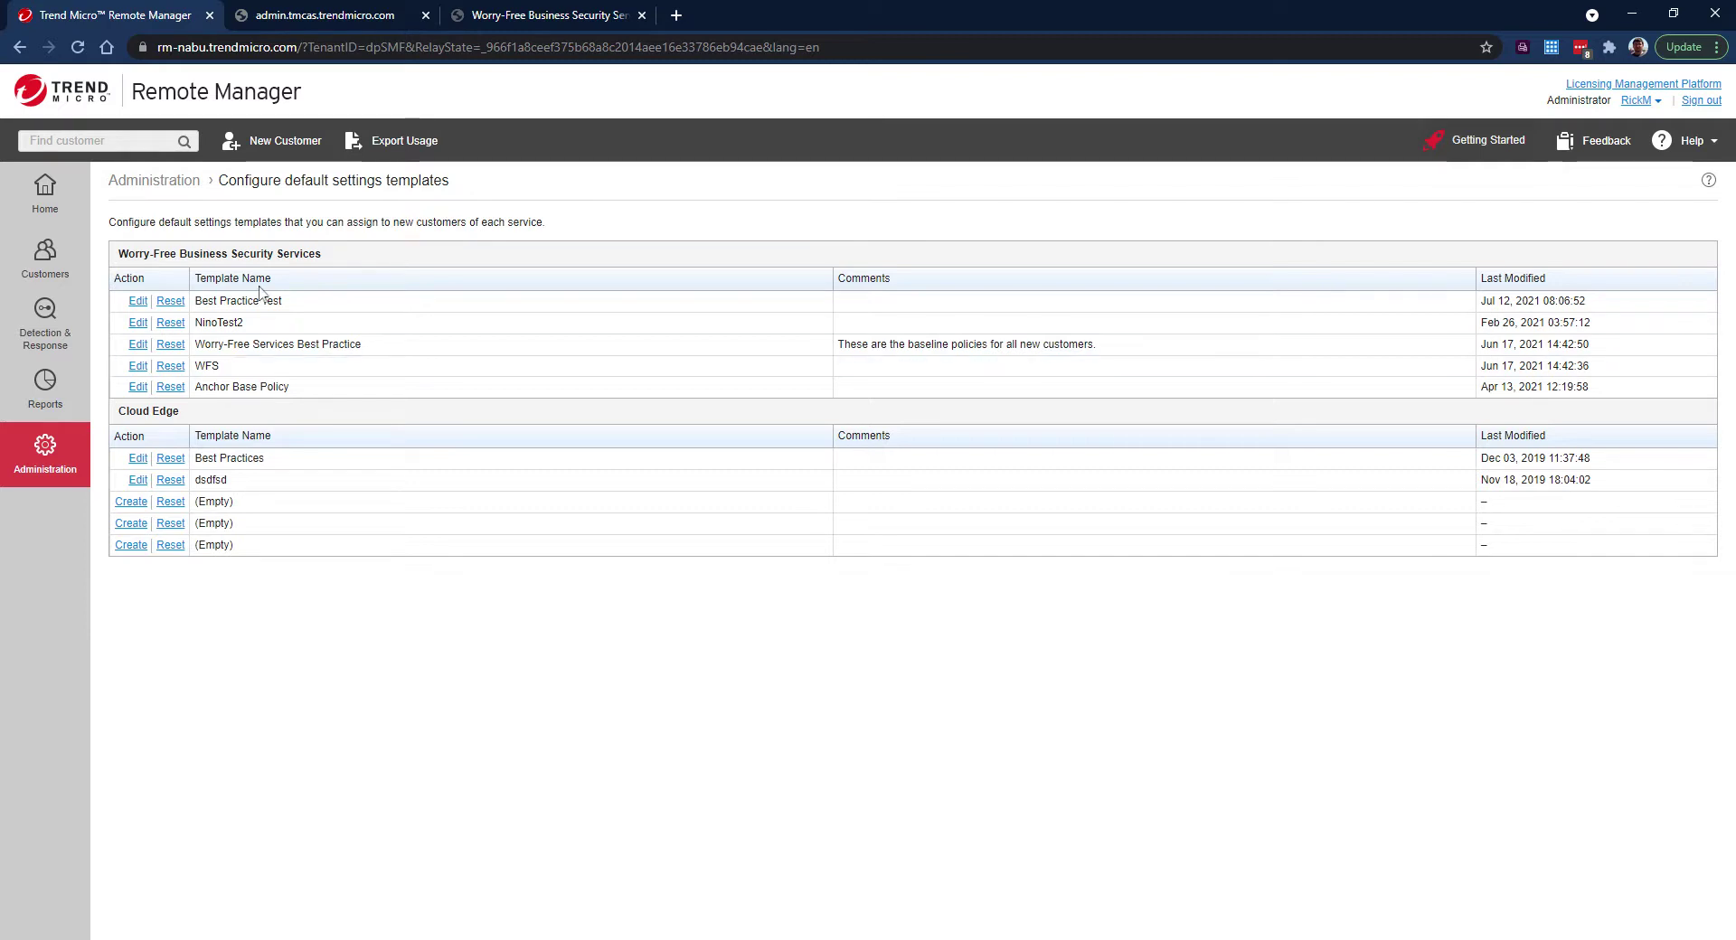
{"action": "left_click", "coordinate": [511, 15]}
Step: Open the Best Practice Test template for editing in its full policy settings
{"action": "left_click", "coordinate": [155, 16]}
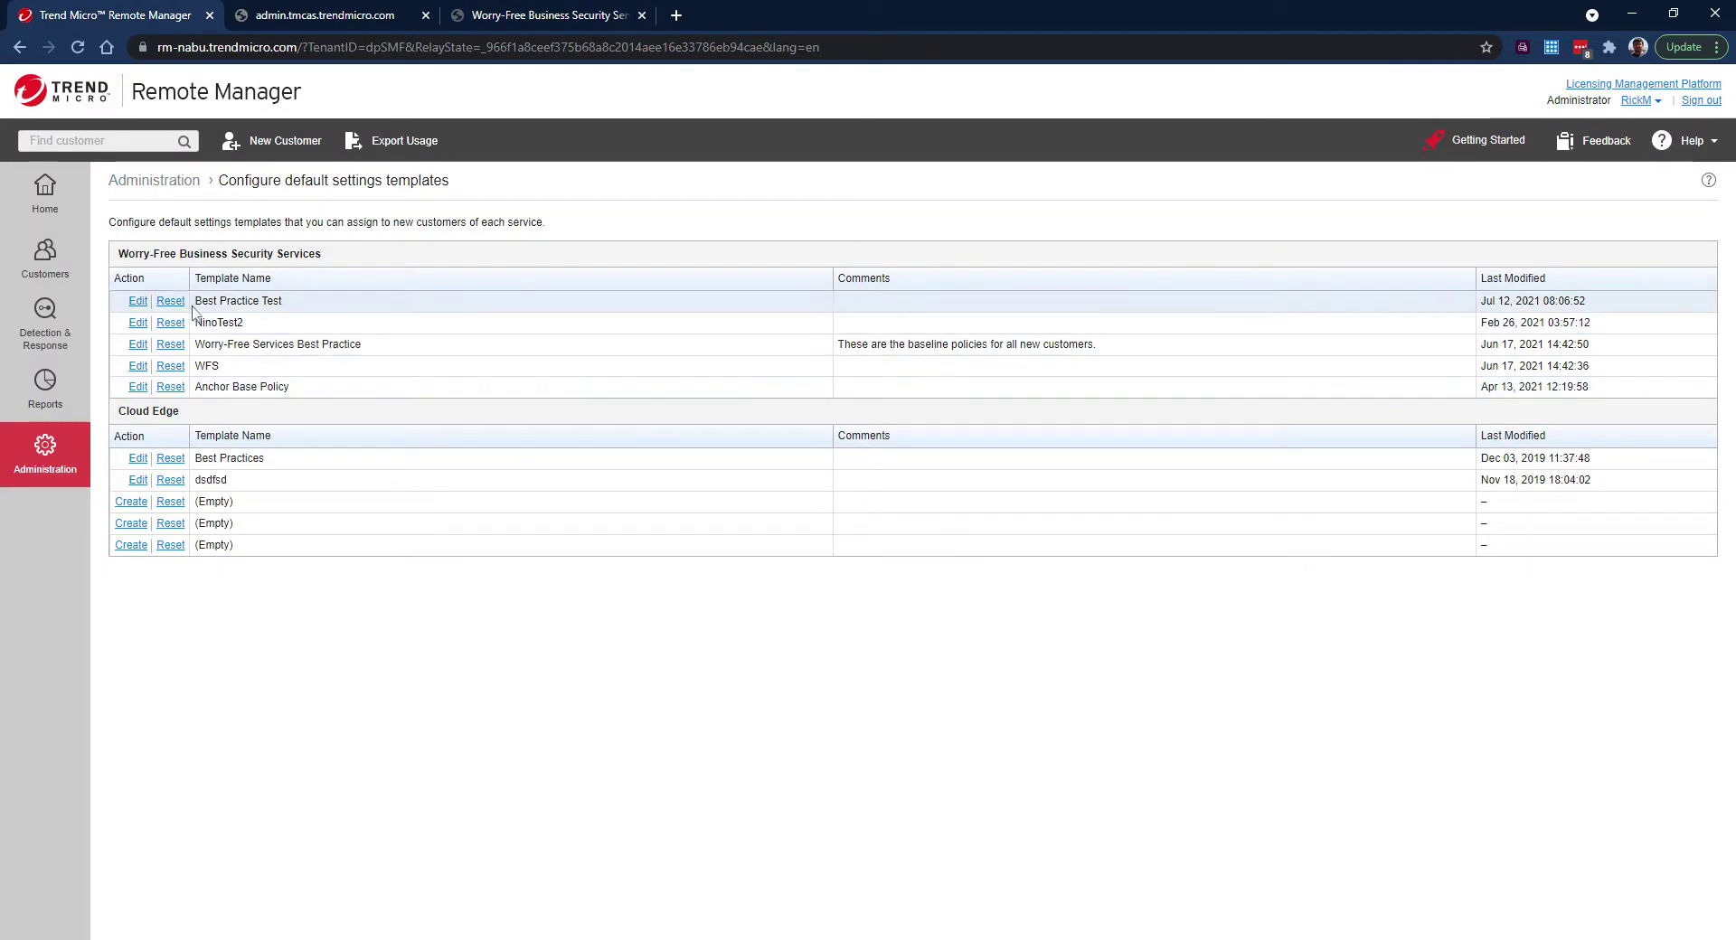
{"action": "left_click", "coordinate": [145, 303]}
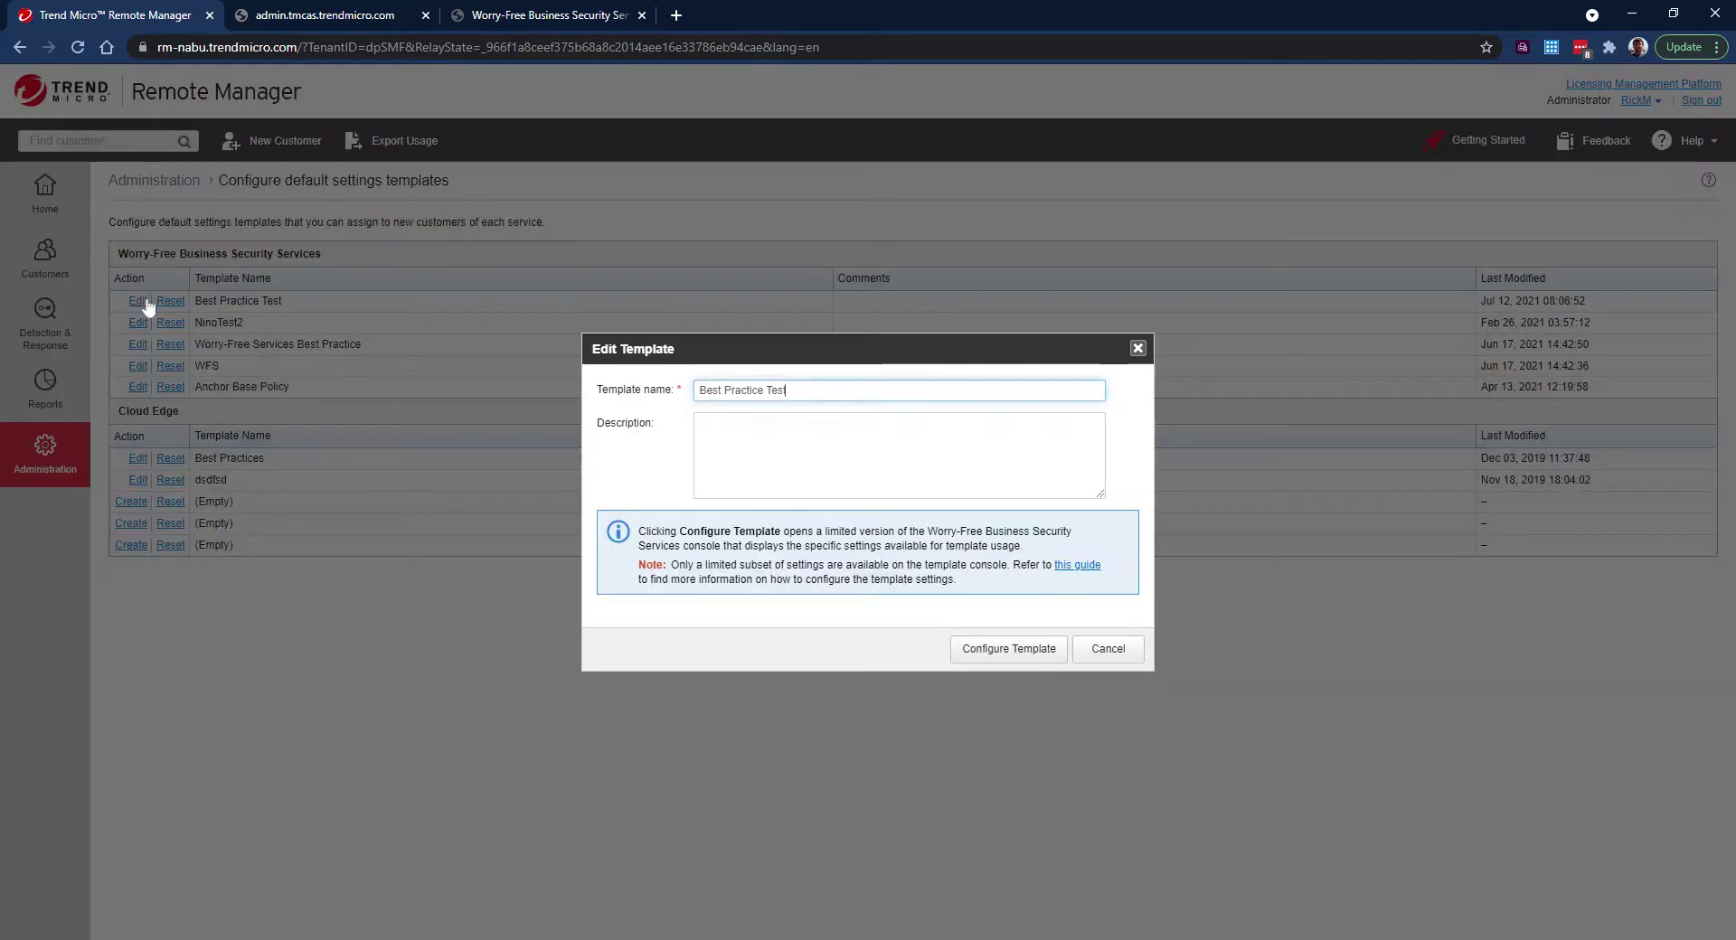
{"action": "left_click", "coordinate": [1023, 650]}
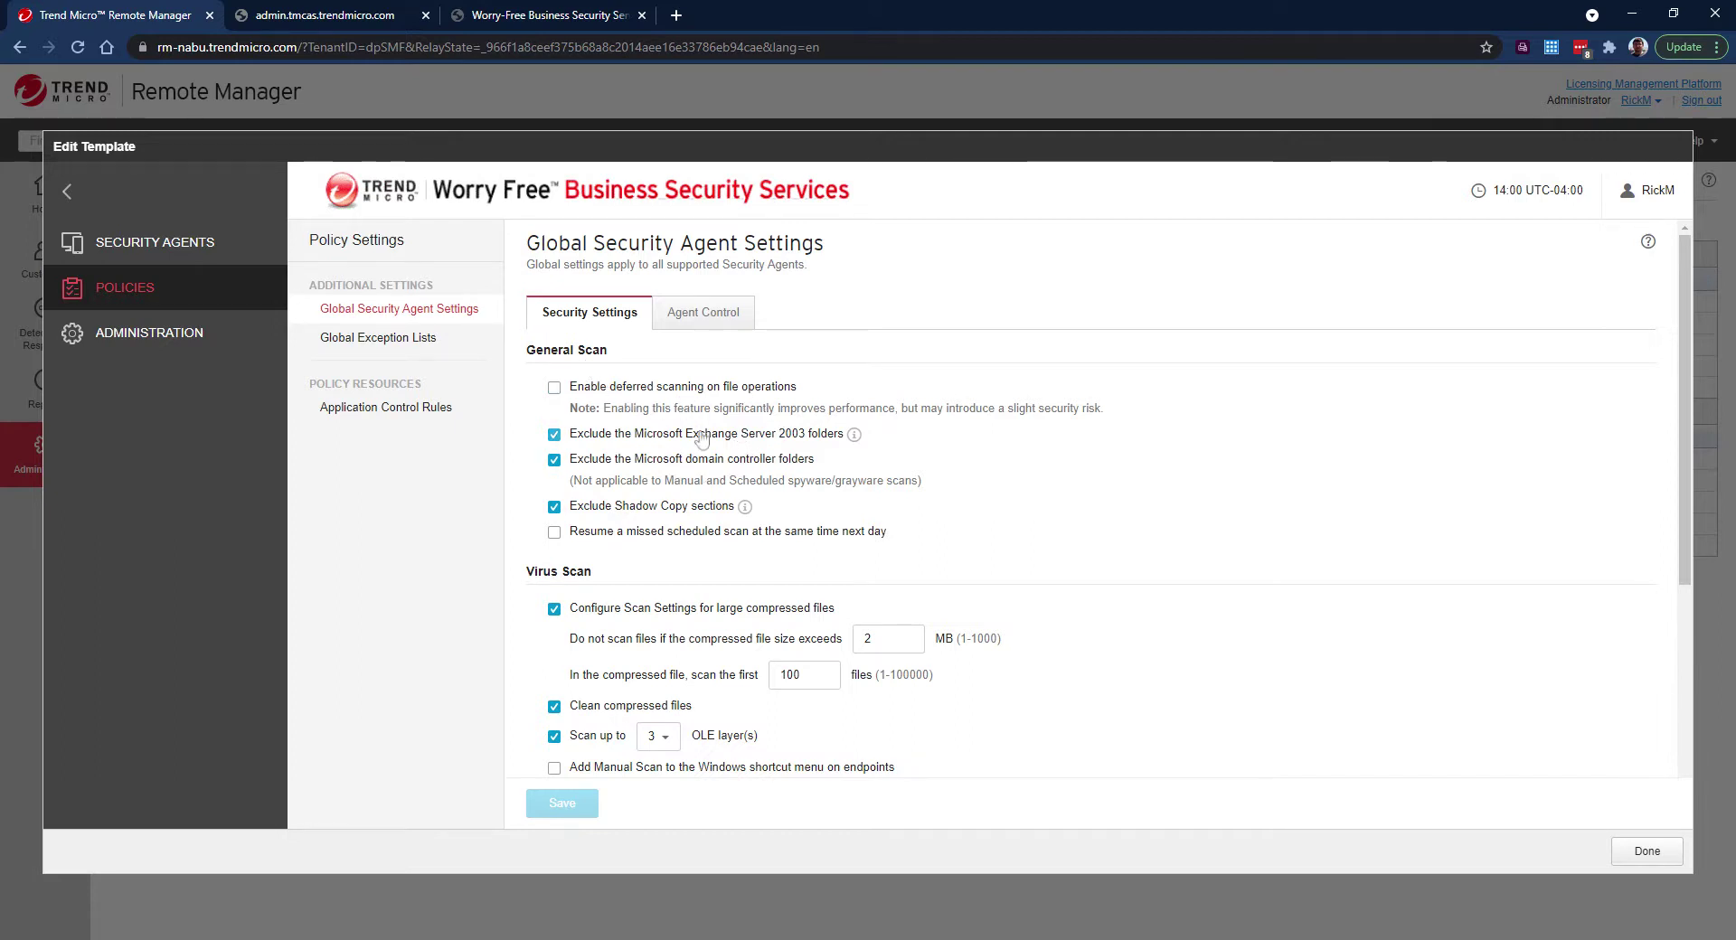
Step: Review the template's Global Security Agent Settings and open its Agent Control section
{"action": "scroll", "coordinate": [738, 540], "scroll_direction": "down", "scroll_amount": 1}
{"action": "scroll", "coordinate": [738, 540], "scroll_direction": "down", "scroll_amount": 1}
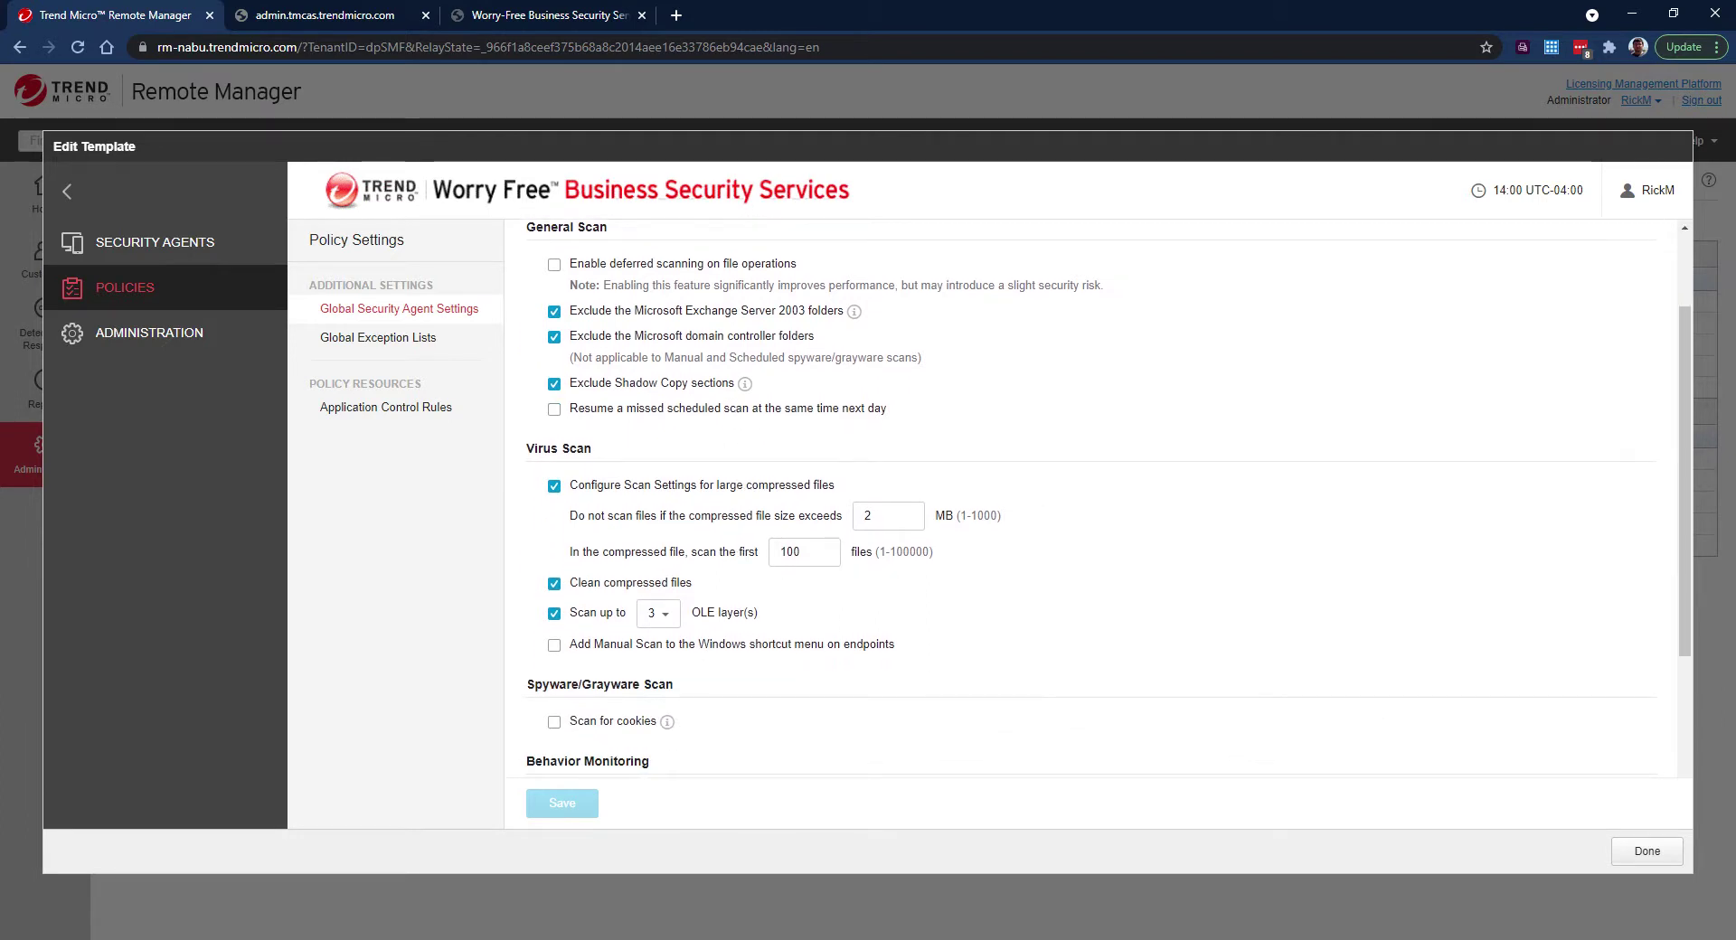
{"action": "scroll", "coordinate": [647, 516], "scroll_direction": "down", "scroll_amount": 1}
{"action": "scroll", "coordinate": [647, 516], "scroll_direction": "down", "scroll_amount": 1}
{"action": "scroll", "coordinate": [647, 515], "scroll_direction": "down", "scroll_amount": 1}
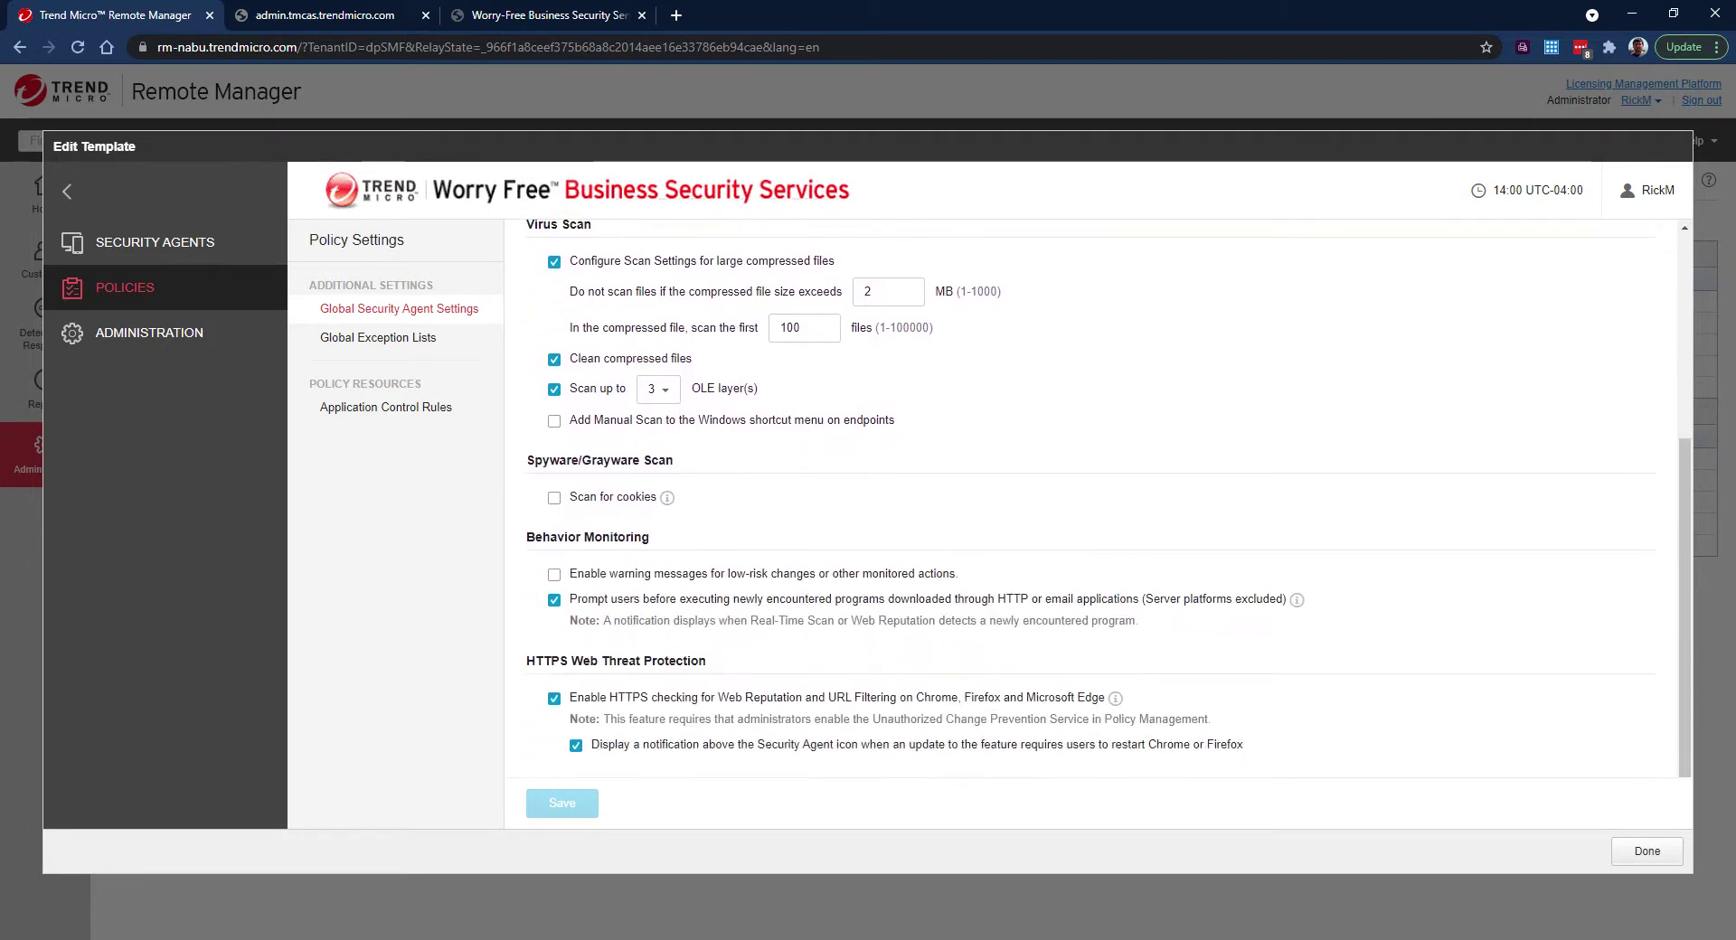
{"action": "scroll", "coordinate": [698, 618], "scroll_direction": "up", "scroll_amount": 3}
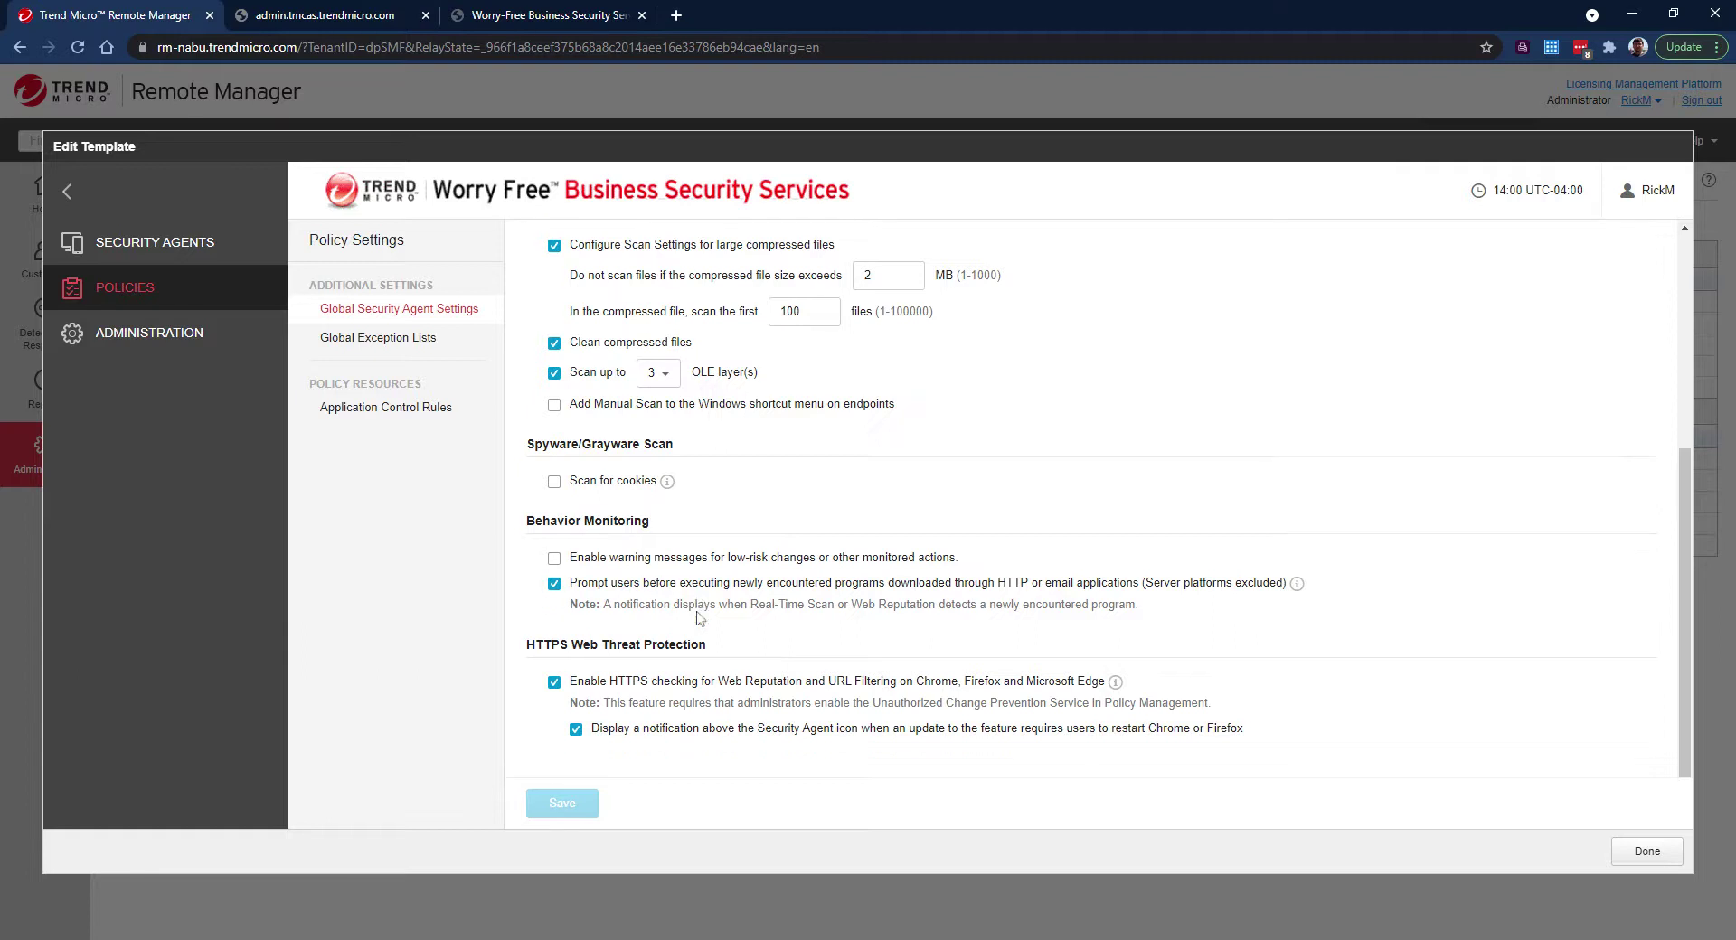
{"action": "scroll", "coordinate": [697, 618], "scroll_direction": "up", "scroll_amount": 1}
{"action": "left_click", "coordinate": [697, 242]}
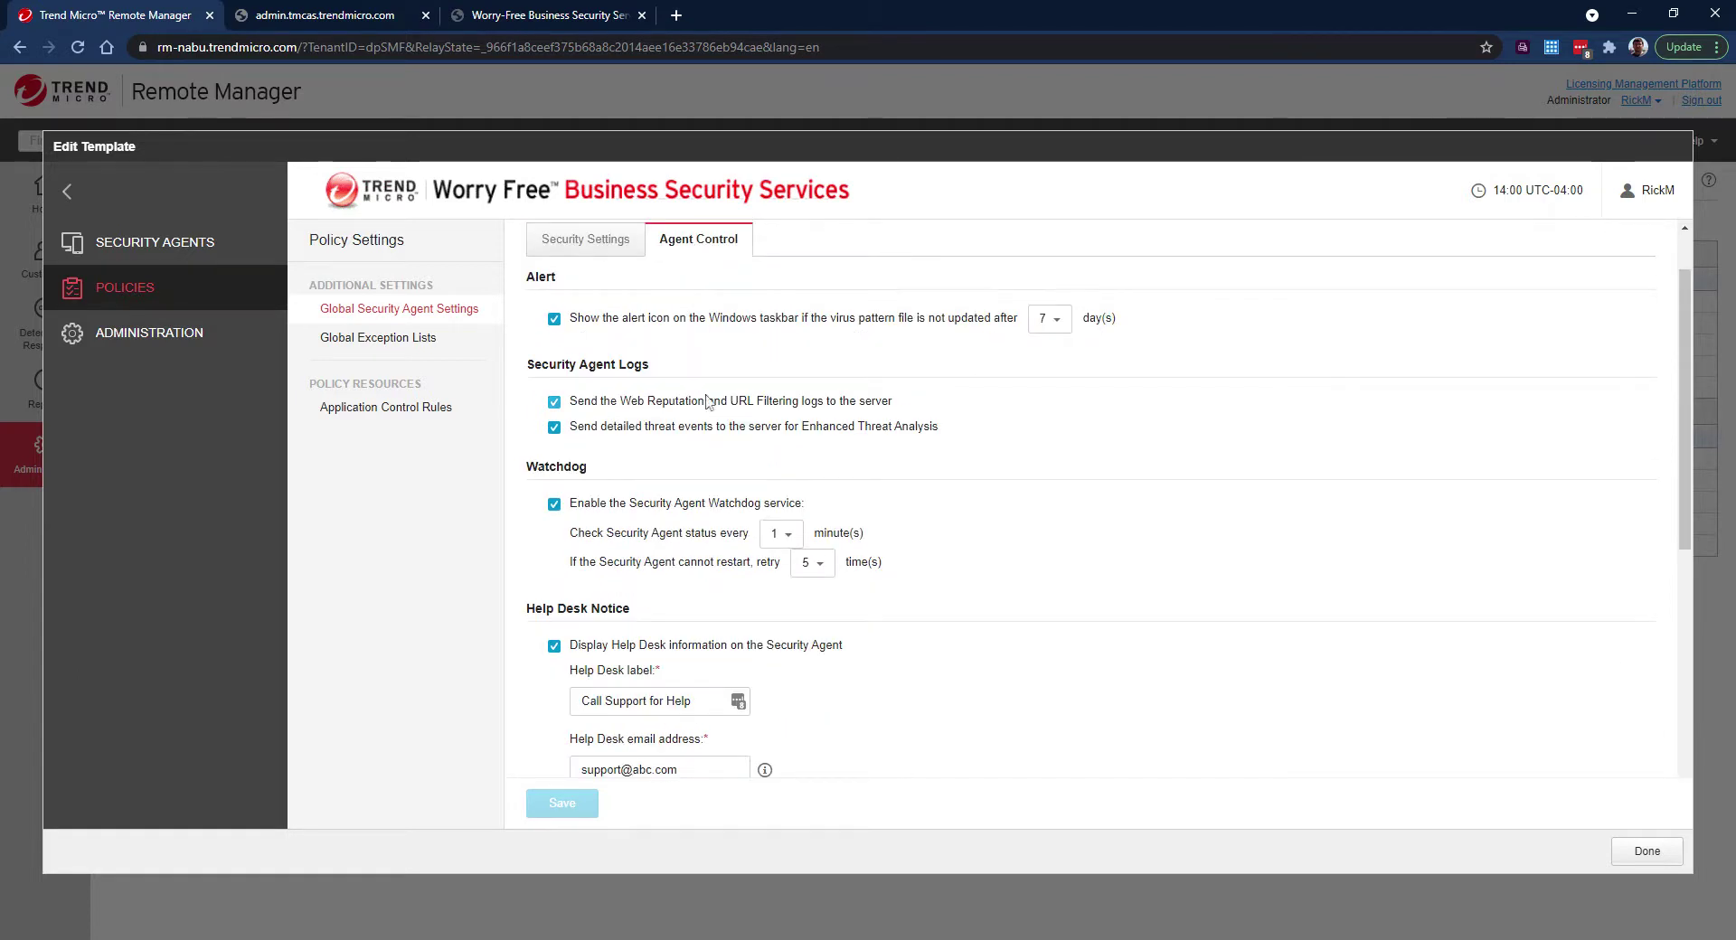
Step: Scroll the template's agent settings to the Call Support Help Desk Notice and contact details
{"action": "scroll", "coordinate": [720, 463], "scroll_direction": "down", "scroll_amount": 1}
{"action": "scroll", "coordinate": [720, 464], "scroll_direction": "down", "scroll_amount": 2}
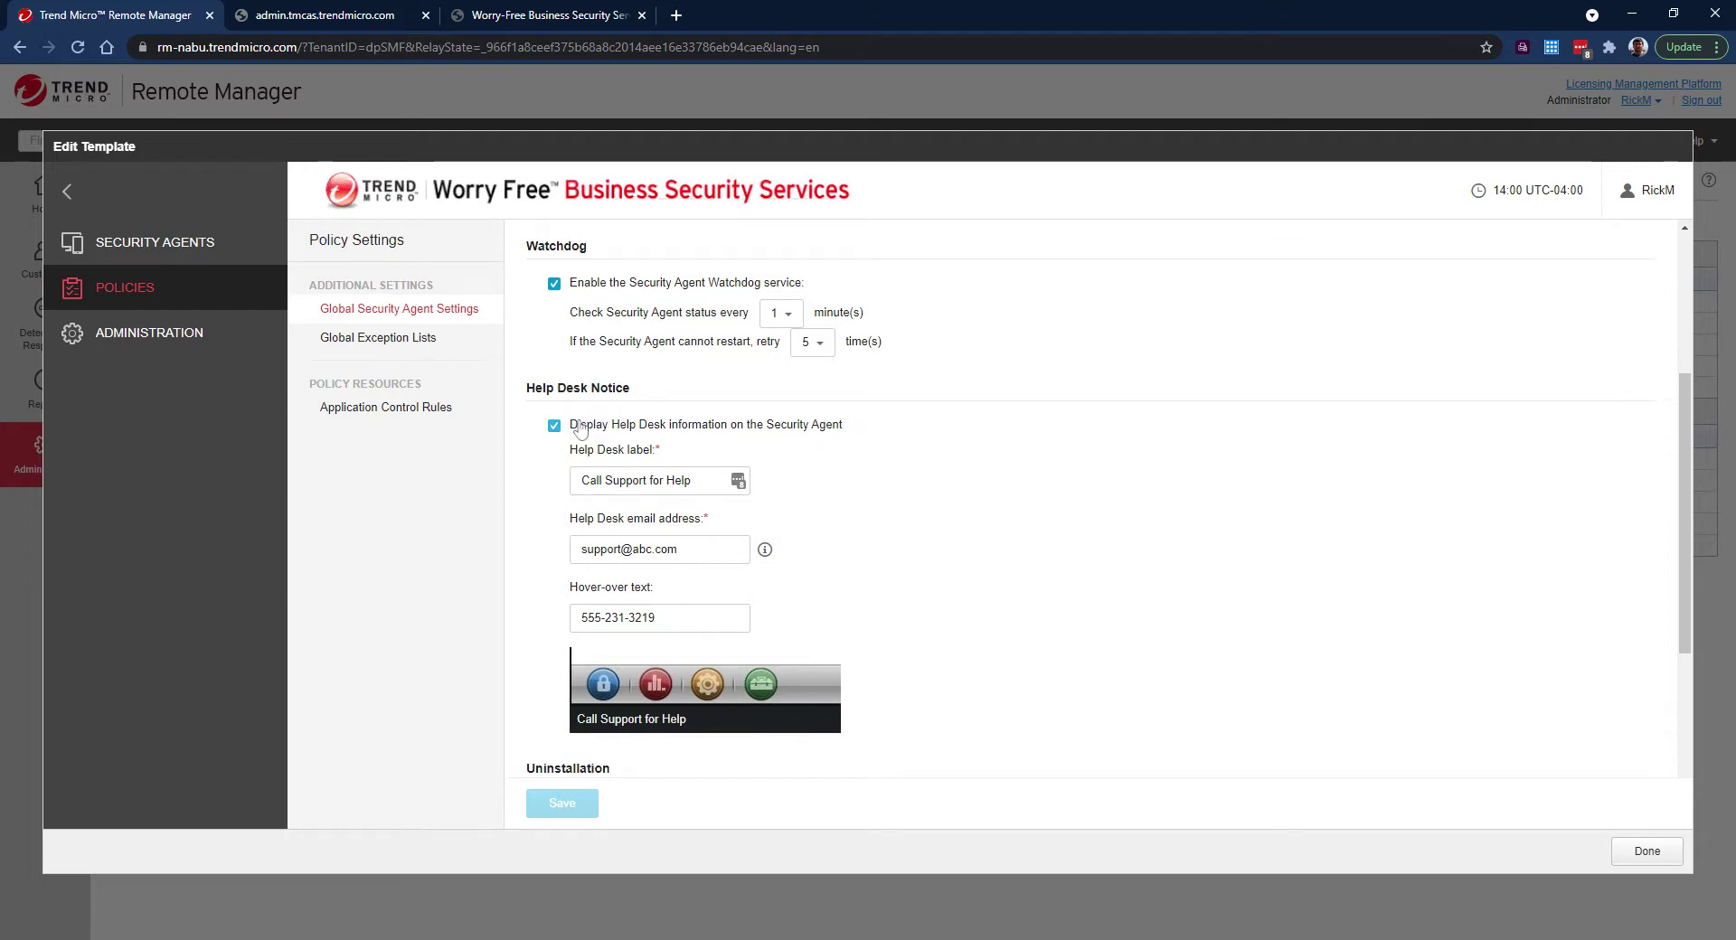
{"action": "scroll", "coordinate": [832, 624], "scroll_direction": "down", "scroll_amount": 1}
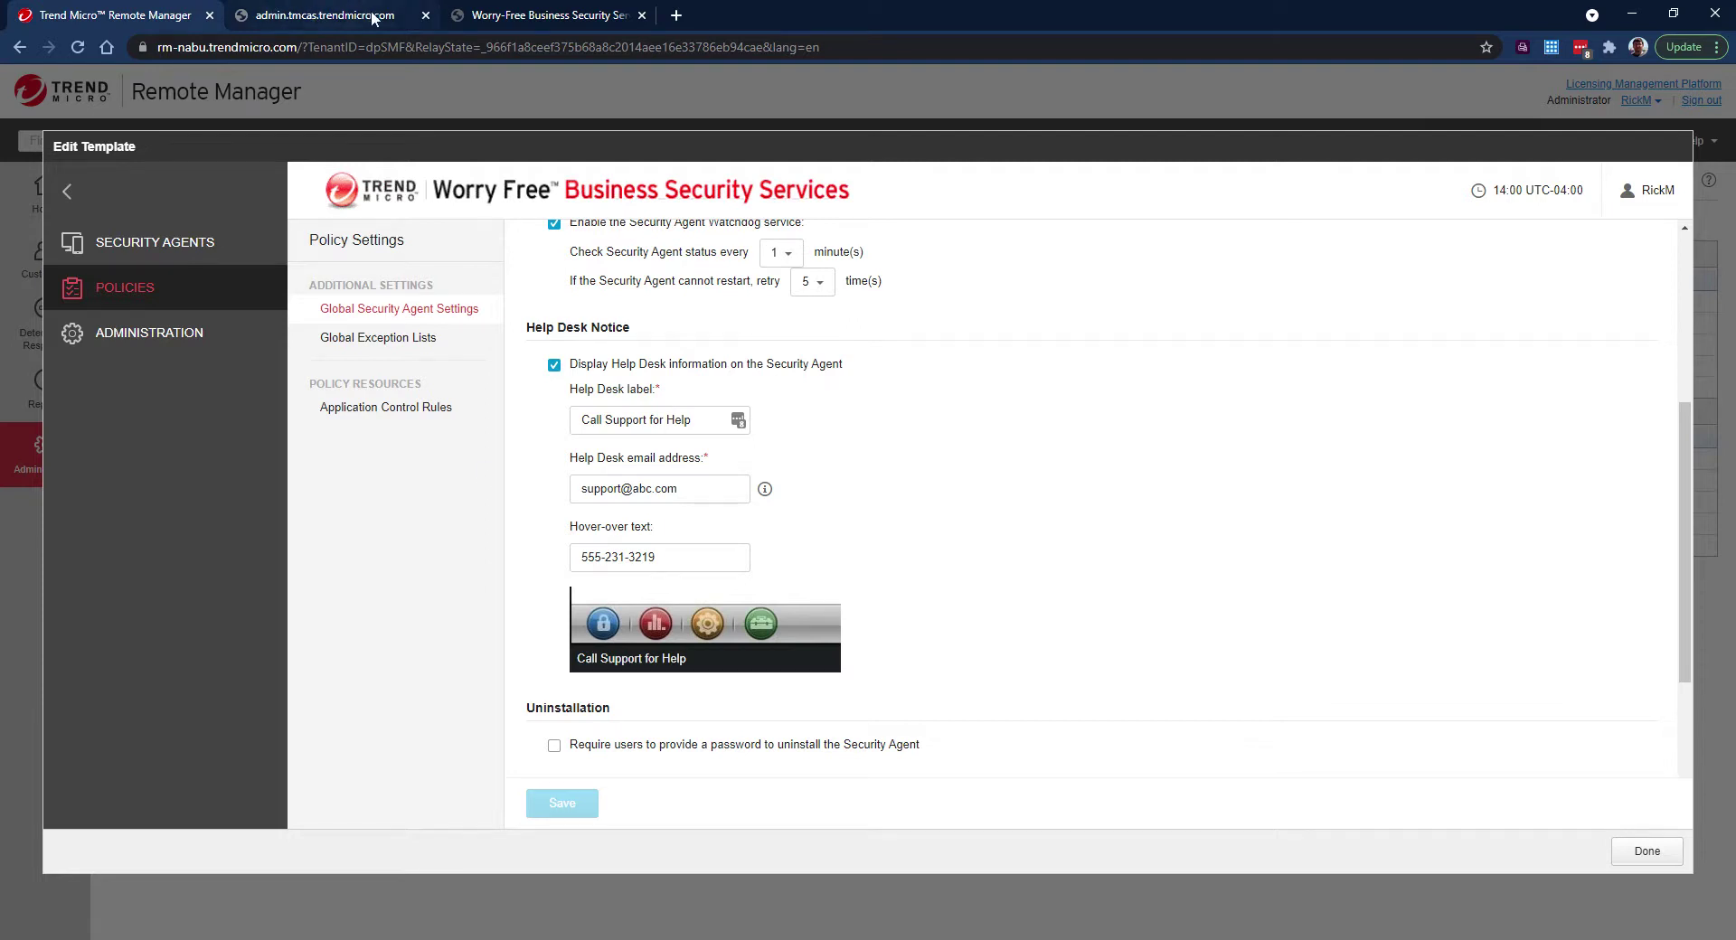
{"action": "left_click", "coordinate": [532, 11]}
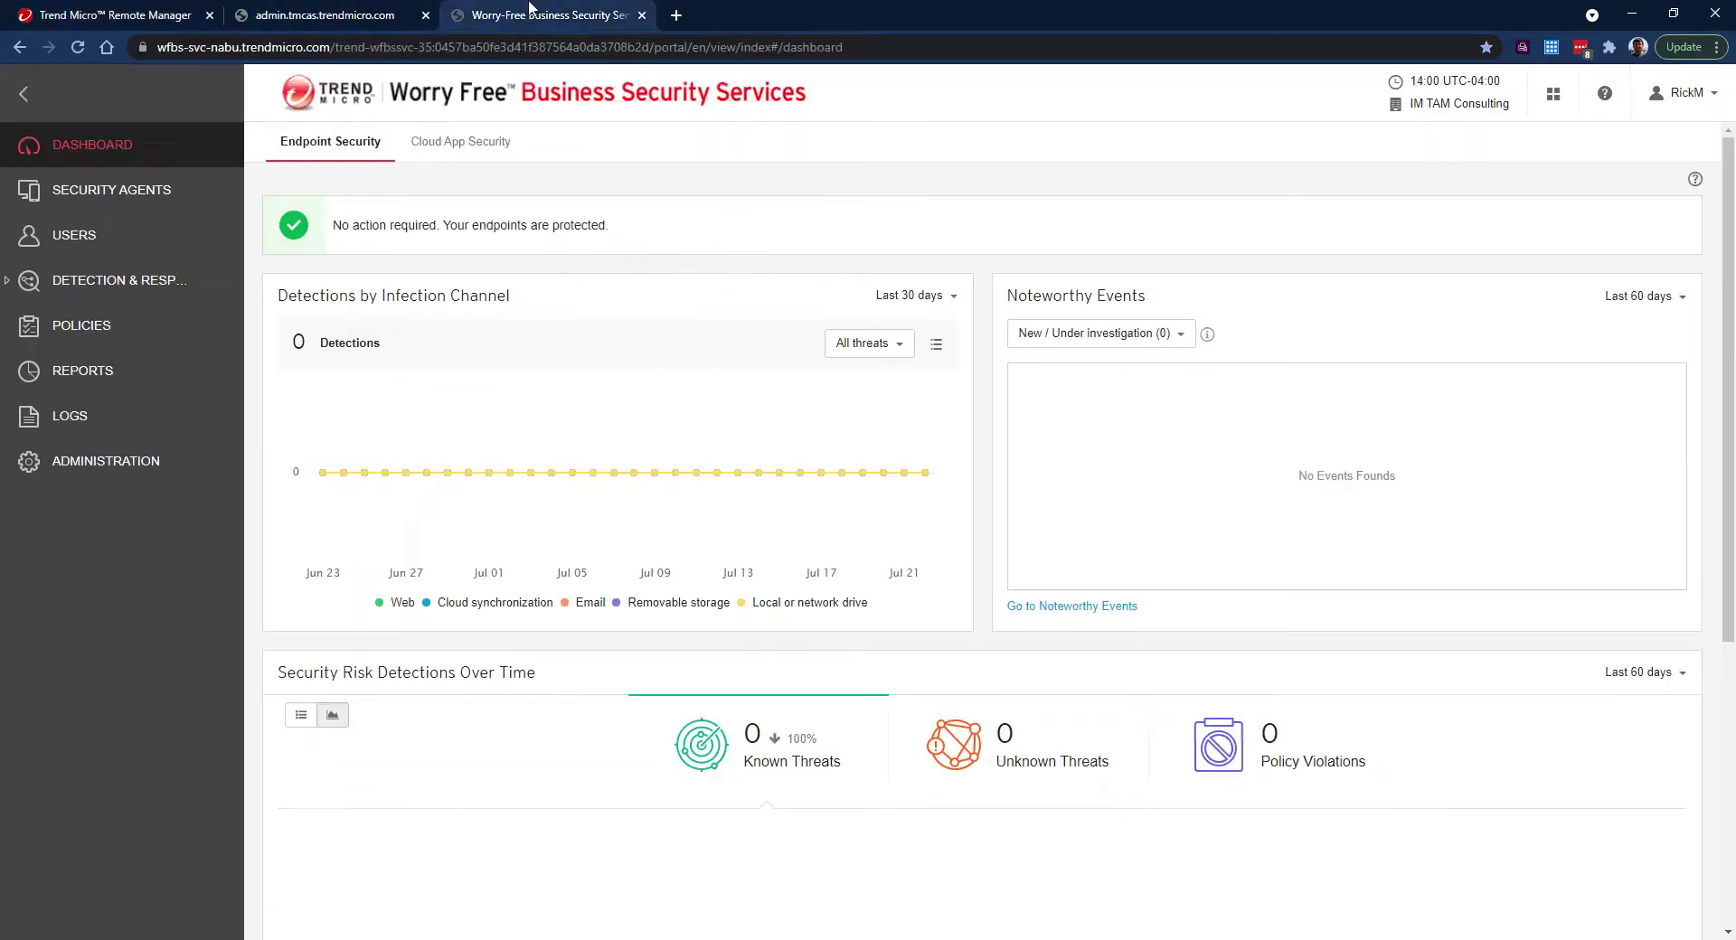
Step: Compare the live WFBS Global Security Agent Settings Agent Control section with the template
{"action": "left_click", "coordinate": [106, 319]}
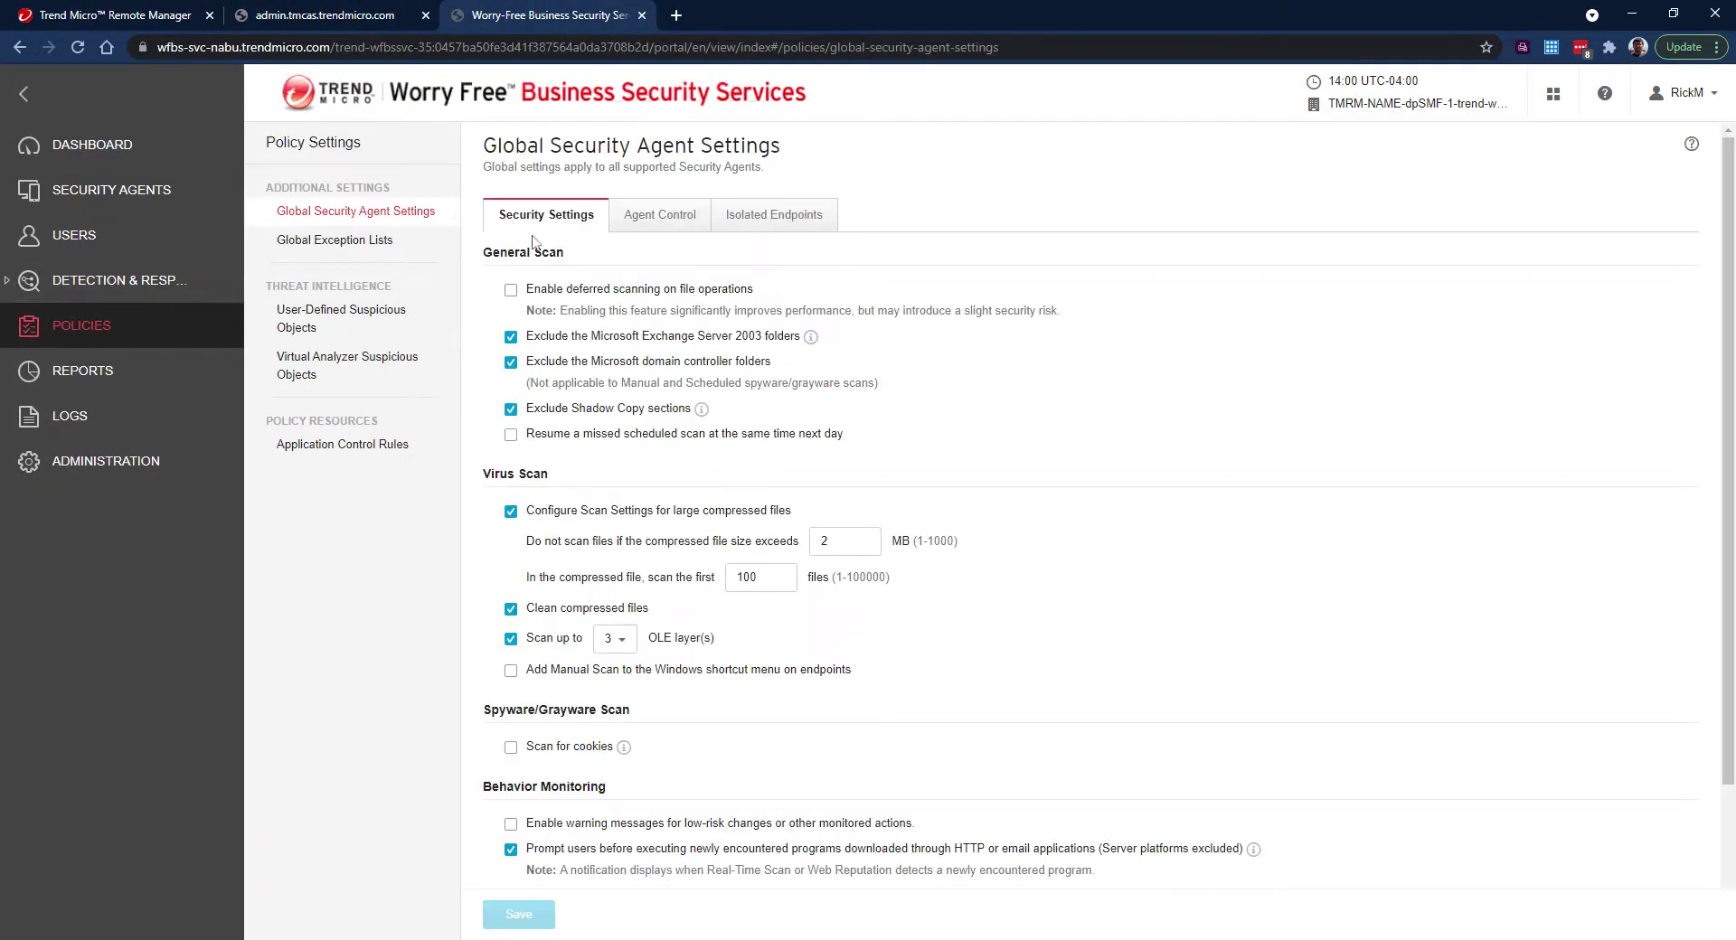
{"action": "left_click", "coordinate": [667, 217]}
{"action": "scroll", "coordinate": [687, 380], "scroll_direction": "down", "scroll_amount": 1}
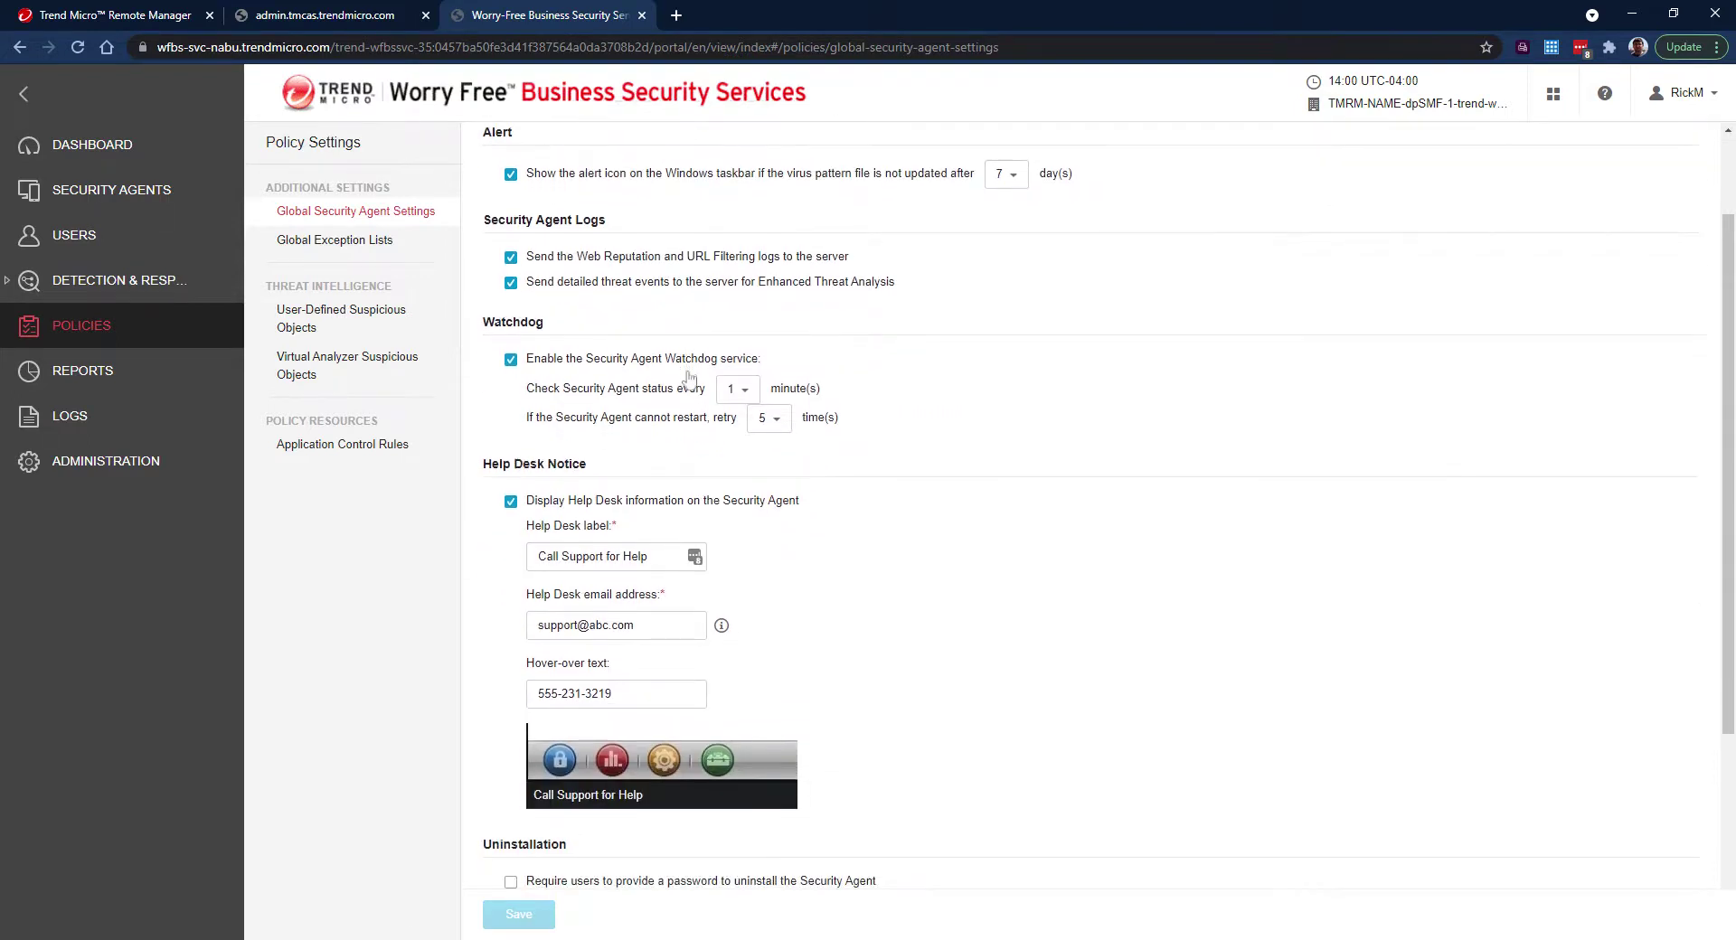
{"action": "left_click", "coordinate": [134, 22]}
{"action": "scroll", "coordinate": [588, 531], "scroll_direction": "down", "scroll_amount": 1}
Step: Require a password to uninstall the Security Agent and close the template with Done
{"action": "scroll", "coordinate": [589, 531], "scroll_direction": "down", "scroll_amount": 2}
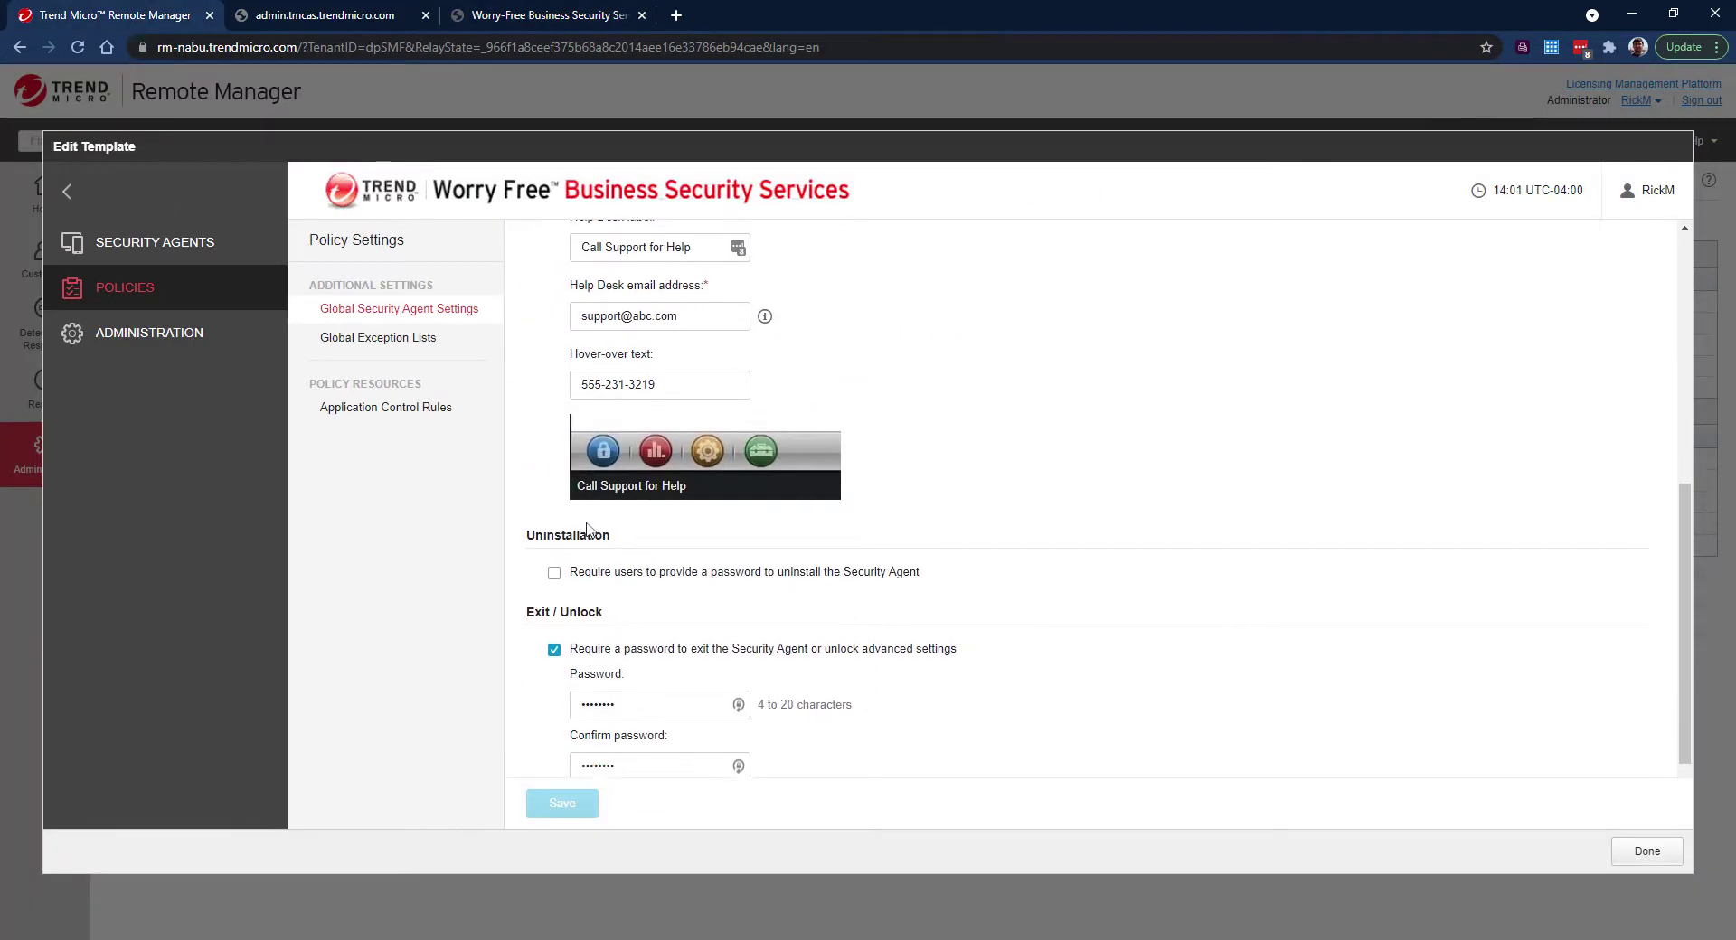
{"action": "scroll", "coordinate": [589, 531], "scroll_direction": "down", "scroll_amount": 1}
{"action": "left_click", "coordinate": [554, 501]}
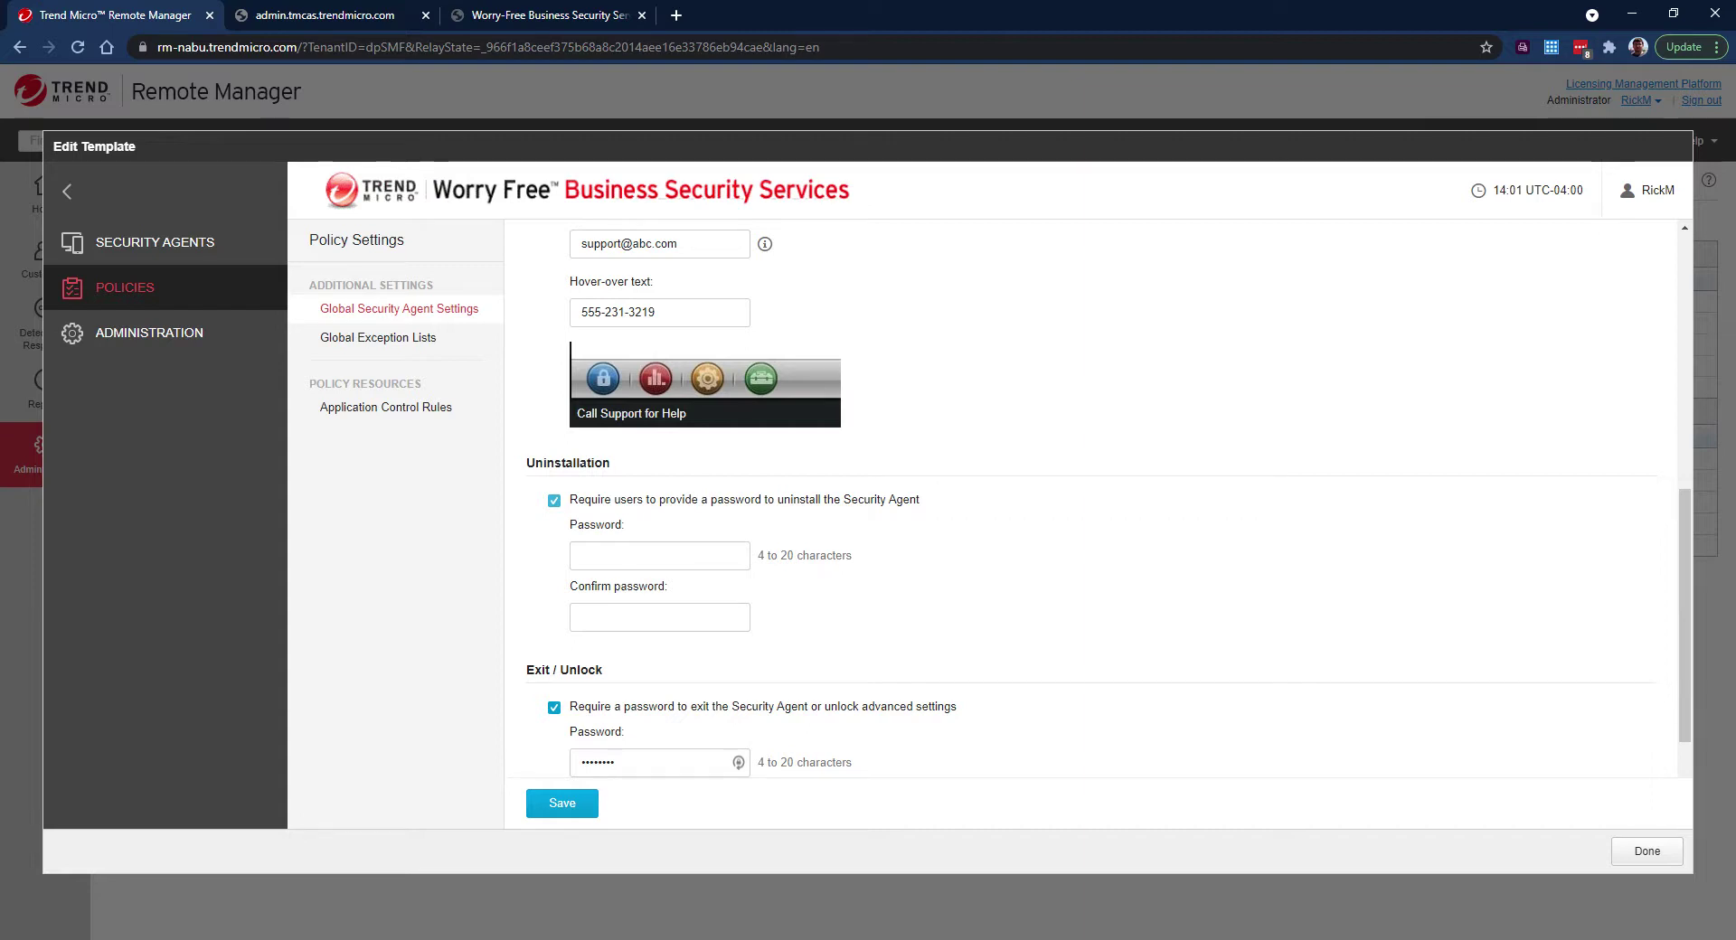
{"action": "scroll", "coordinate": [556, 673], "scroll_direction": "down", "scroll_amount": 3}
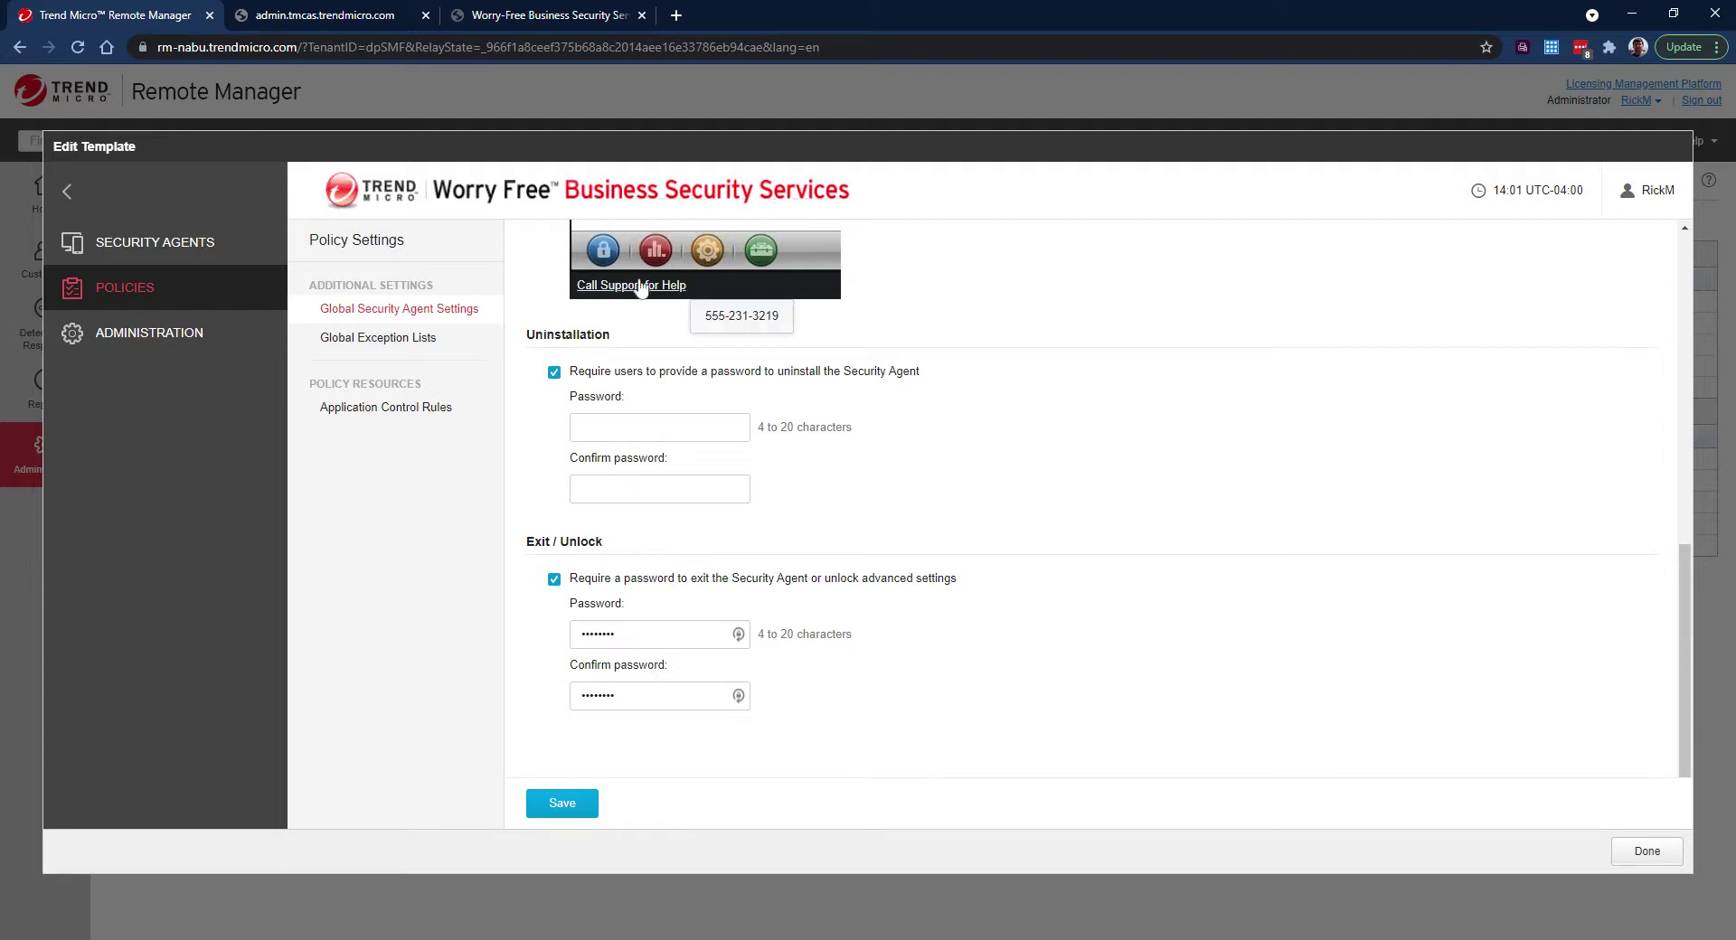
{"action": "left_click", "coordinate": [1643, 859]}
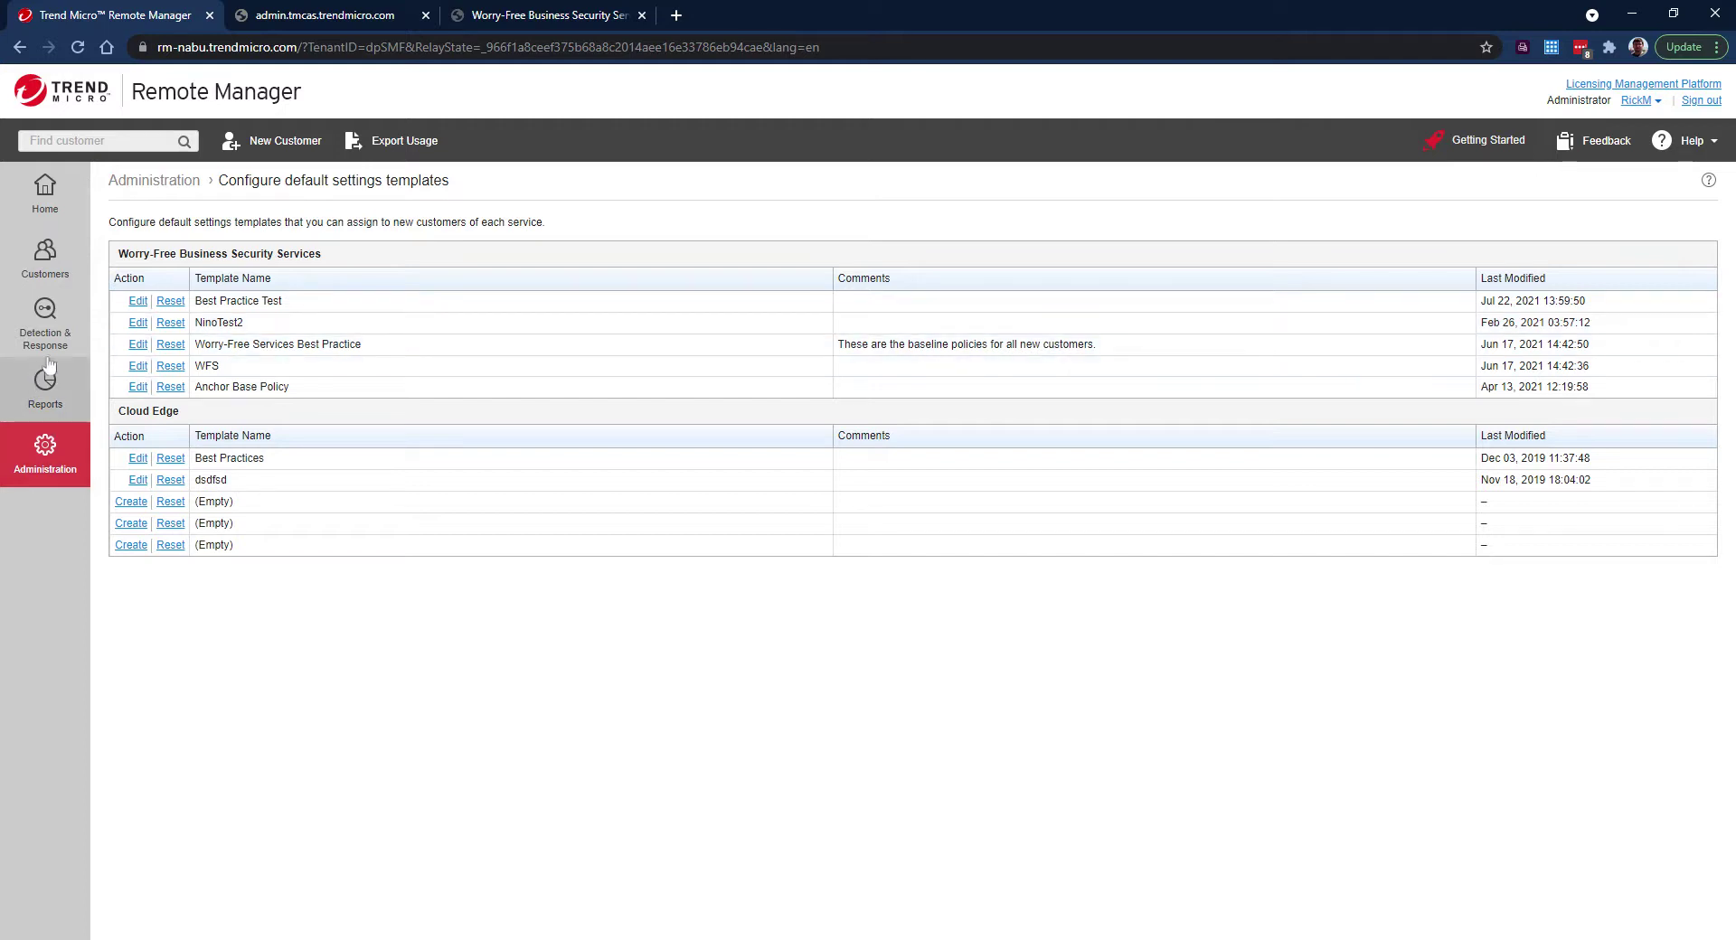
{"action": "left_click", "coordinate": [46, 404]}
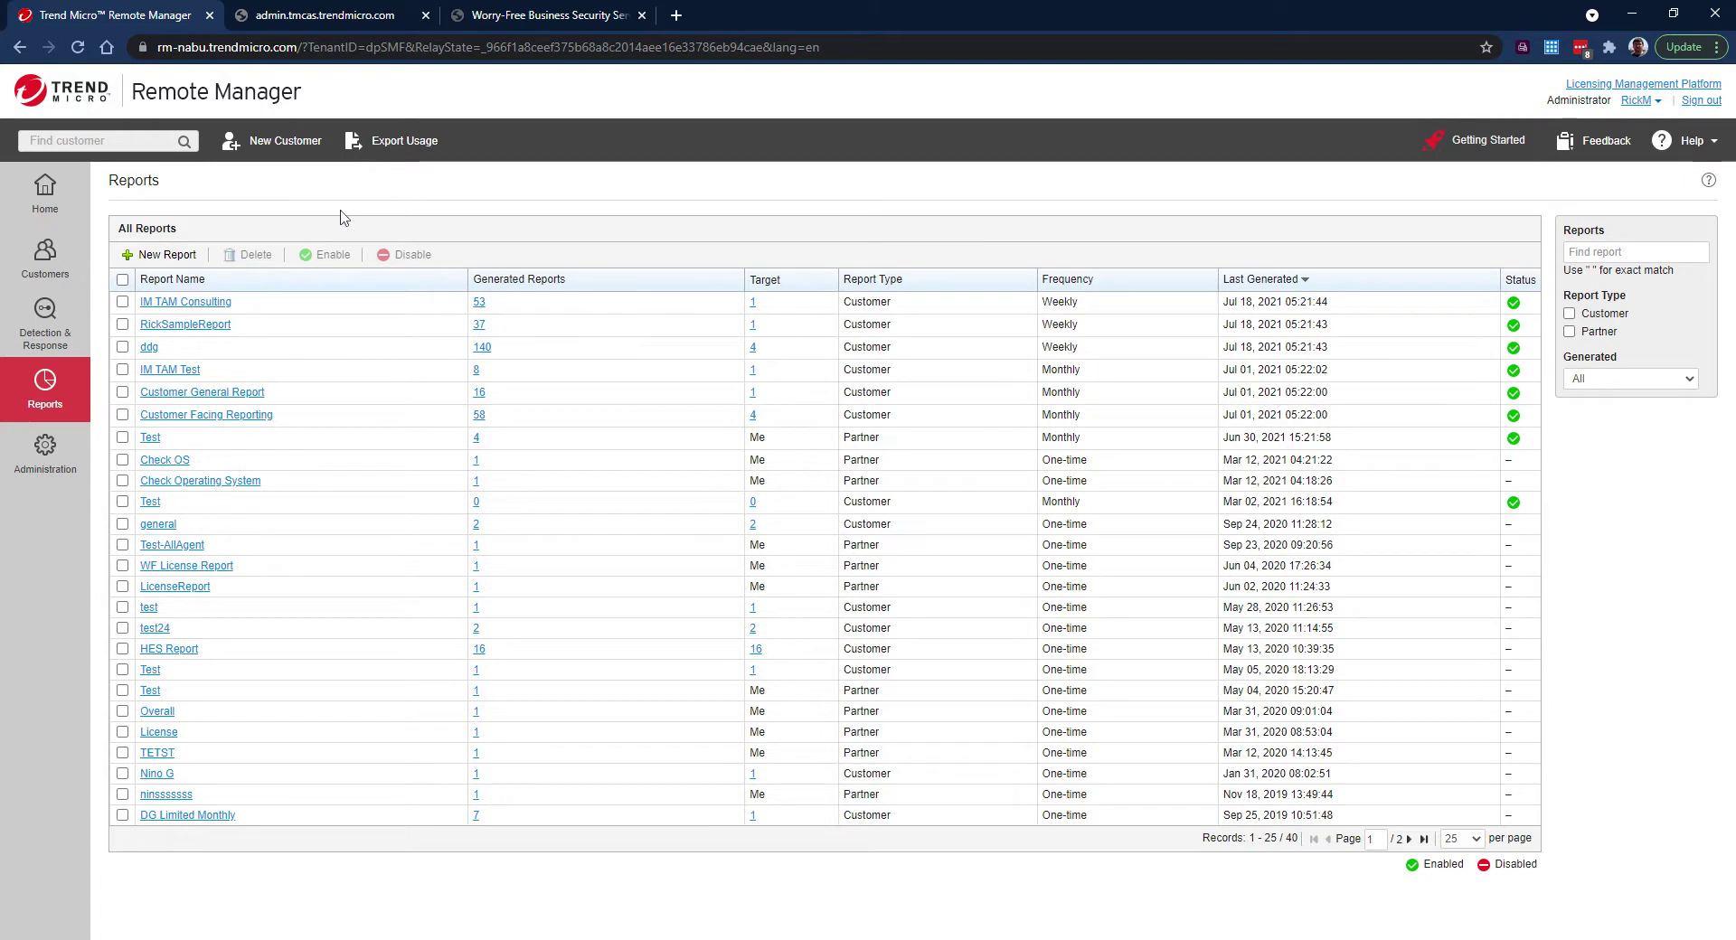
Step: Start a New Report from the All Reports list
{"action": "left_click", "coordinate": [167, 255]}
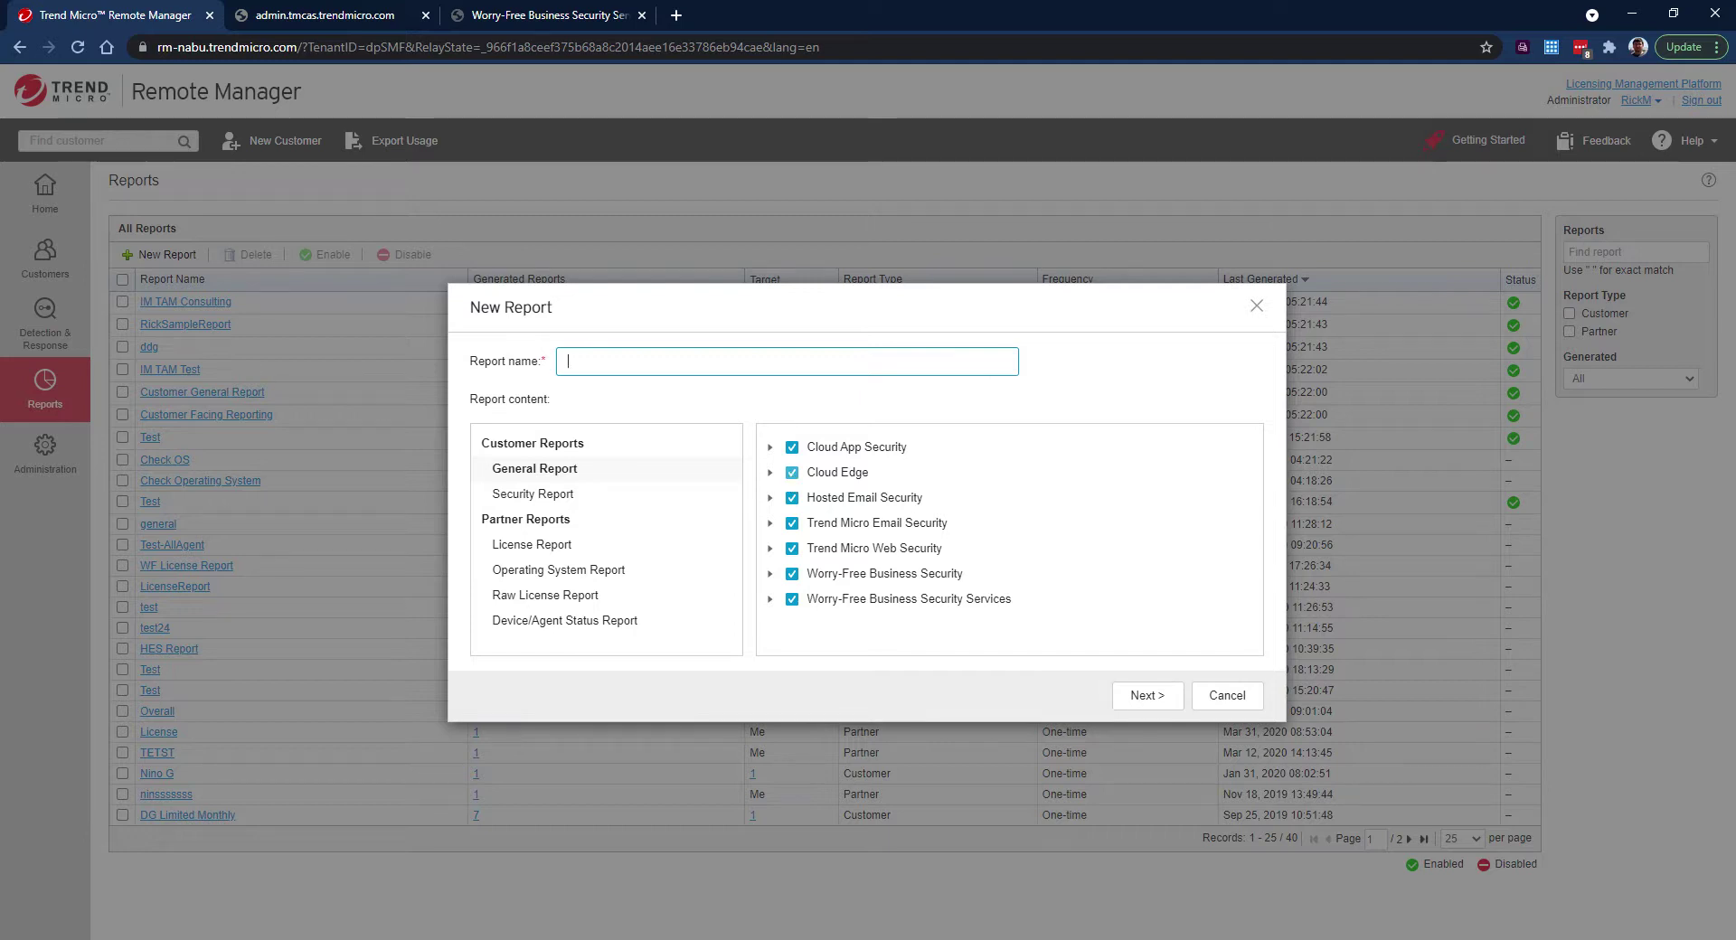
Step: Untick Hosted Email Security and Trend Micro Web Security, then expand Worry-Free Business Security Services' sections
{"action": "left_click", "coordinate": [793, 500]}
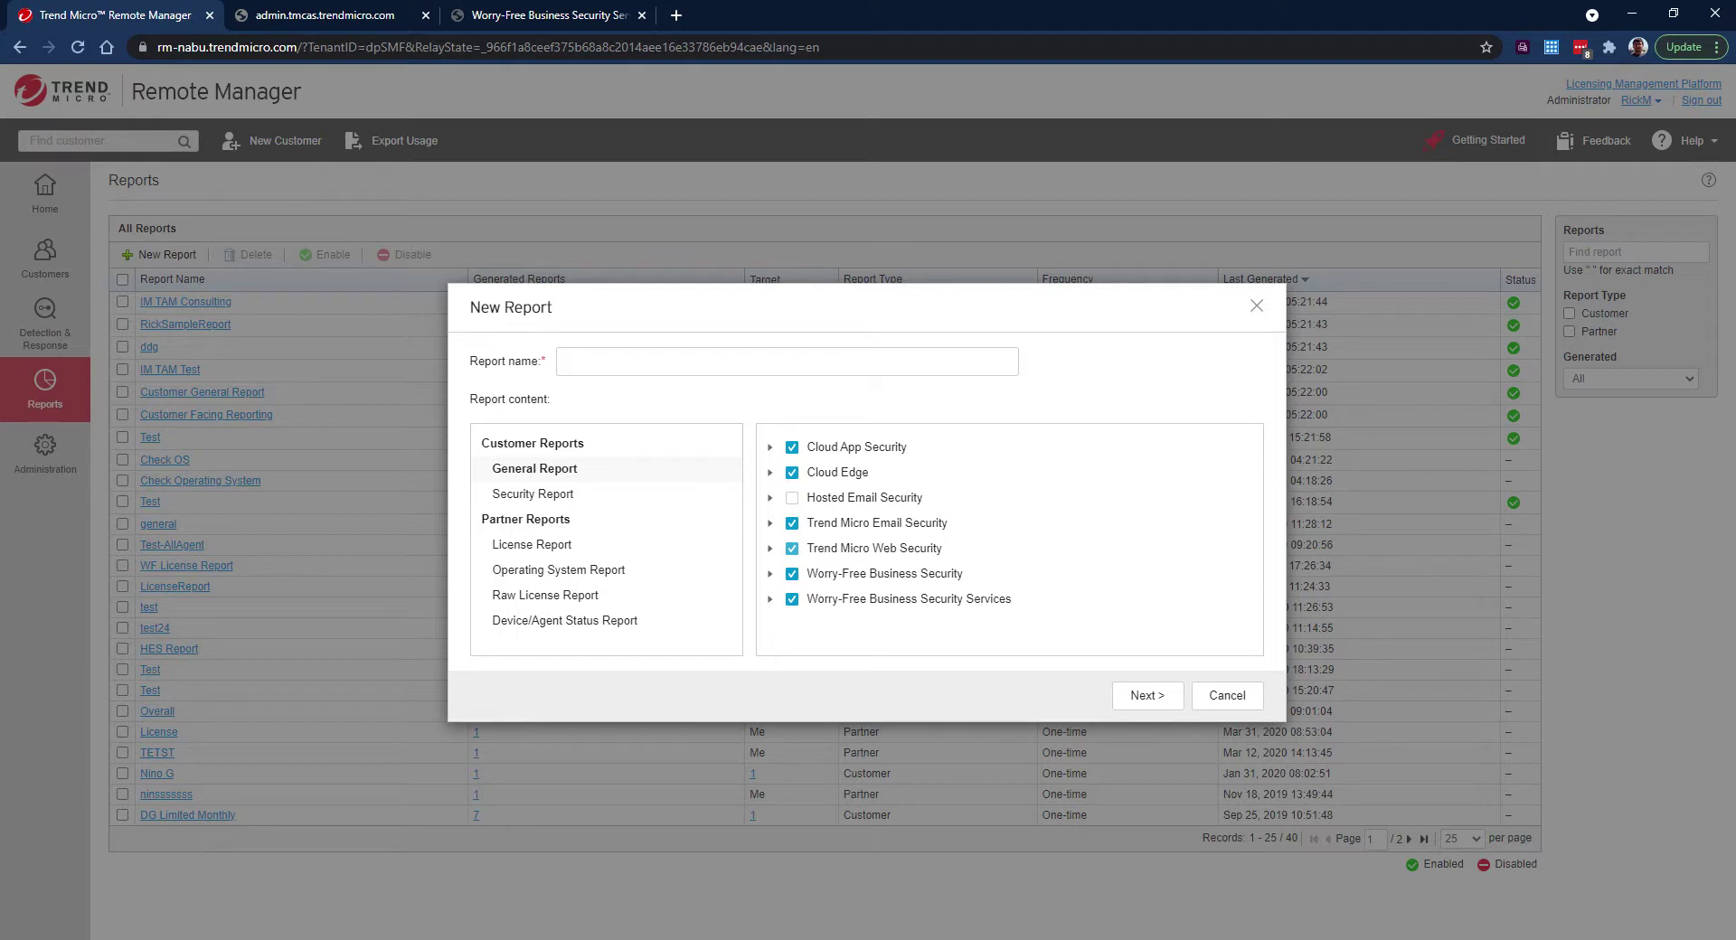
{"action": "left_click", "coordinate": [792, 549]}
{"action": "left_click", "coordinate": [769, 601]}
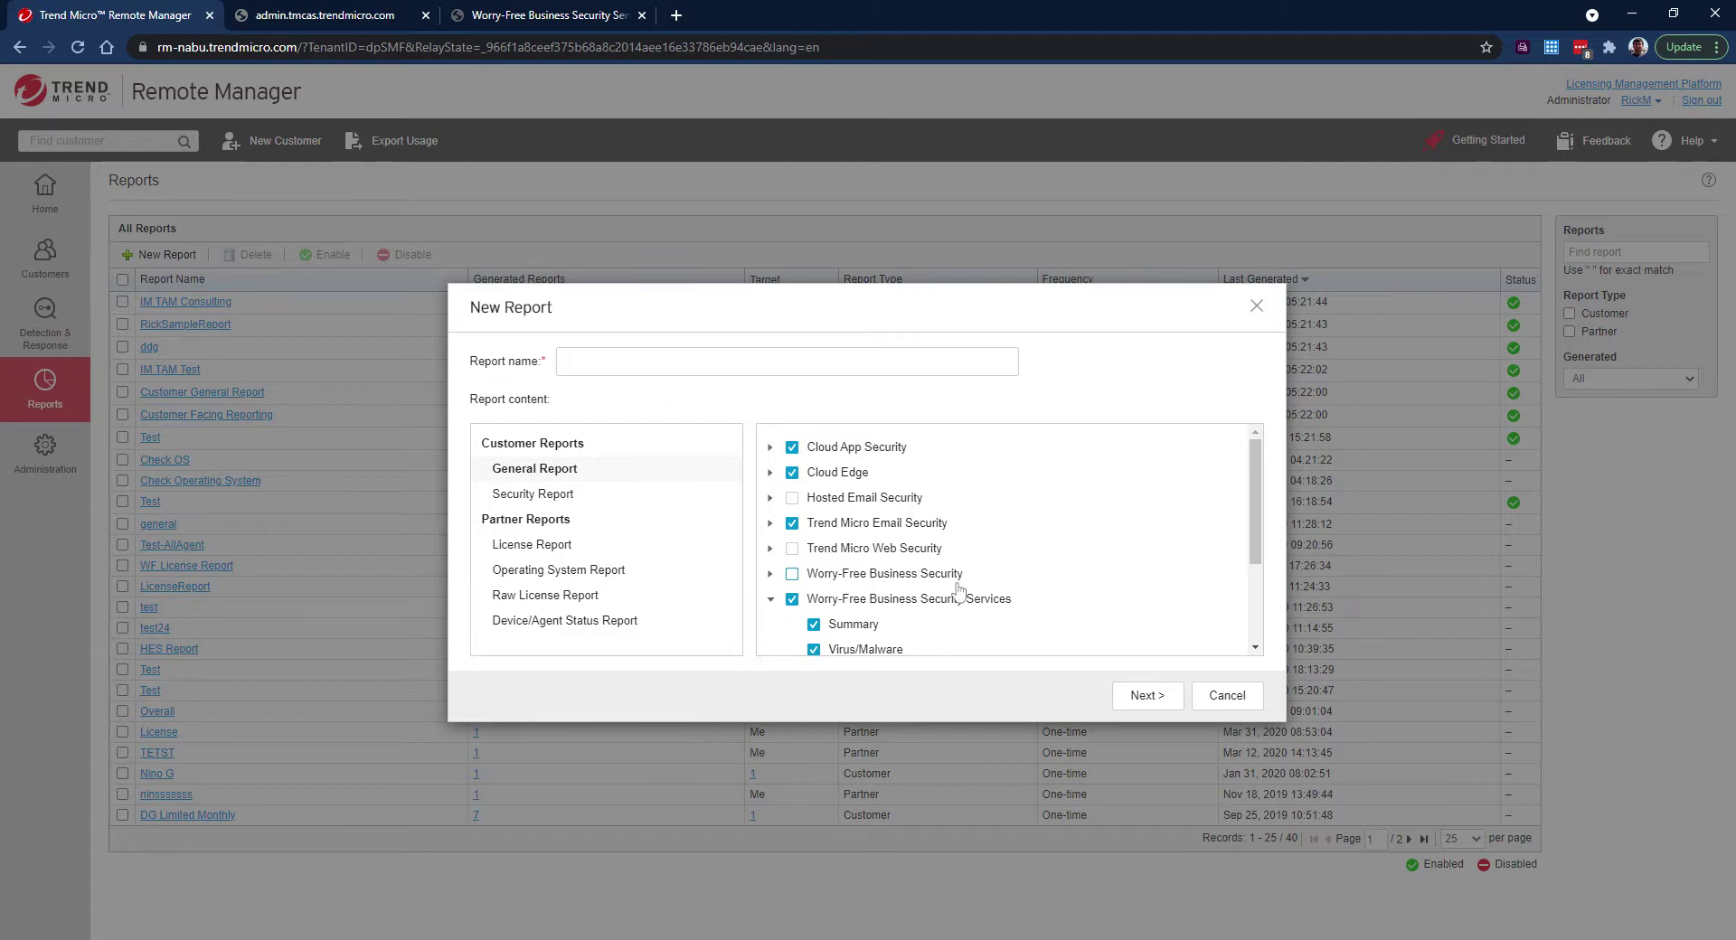
{"action": "scroll", "coordinate": [960, 589], "scroll_direction": "down", "scroll_amount": 4}
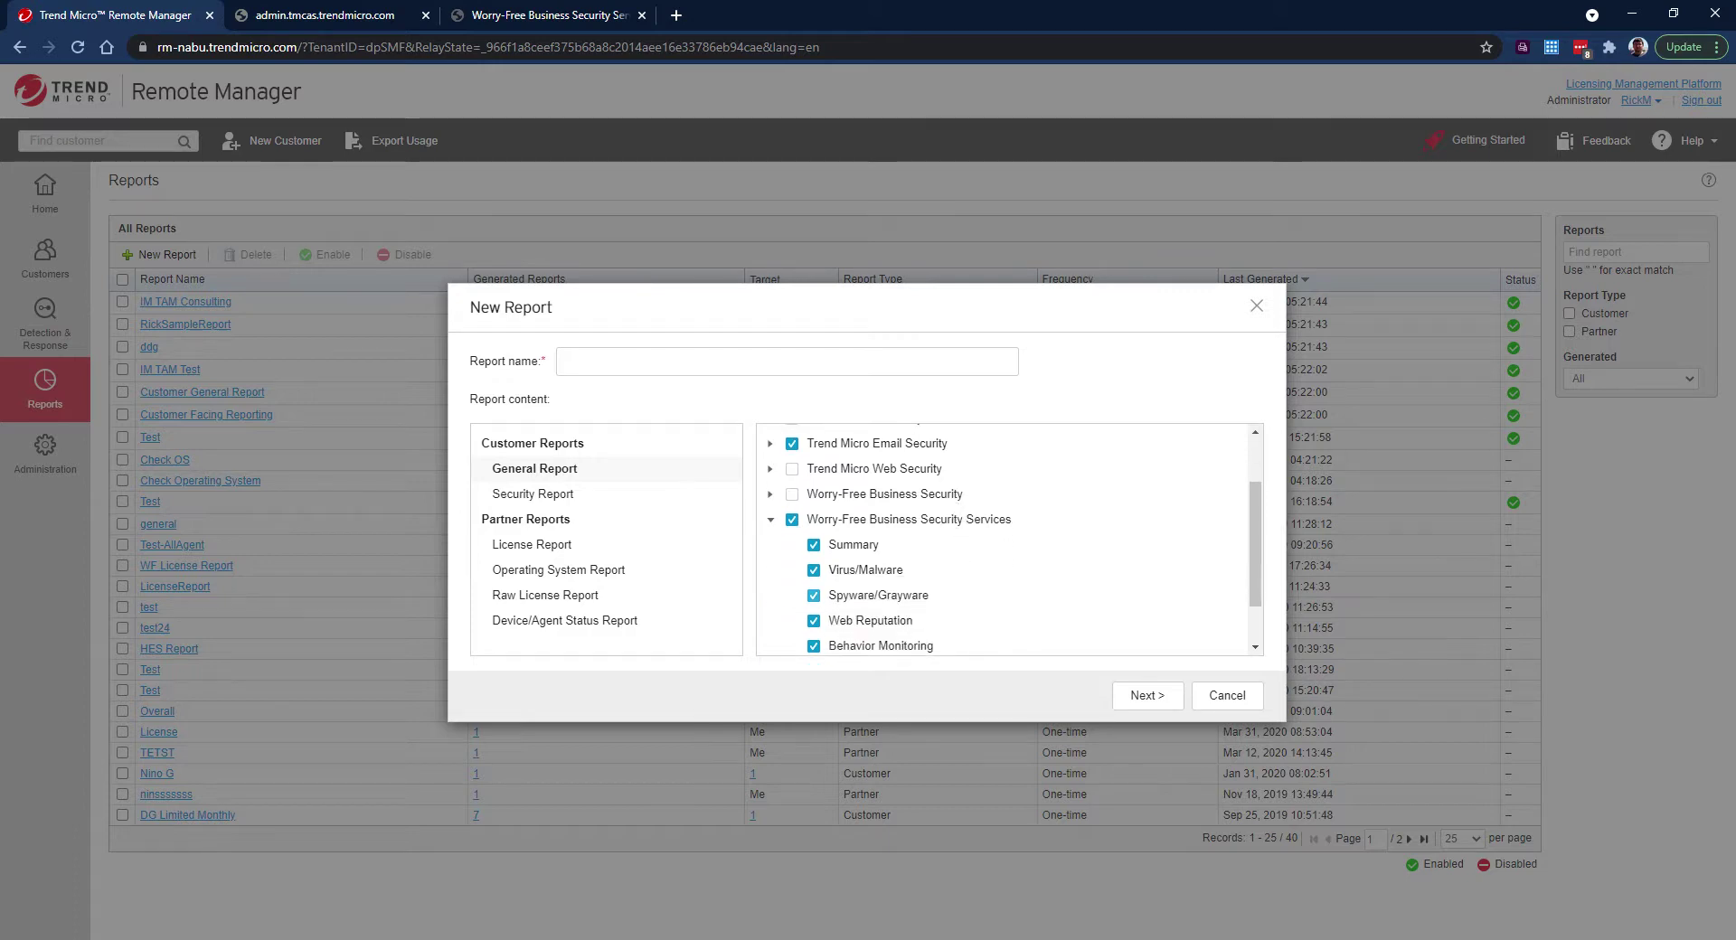
{"action": "scroll", "coordinate": [942, 564], "scroll_direction": "down", "scroll_amount": 2}
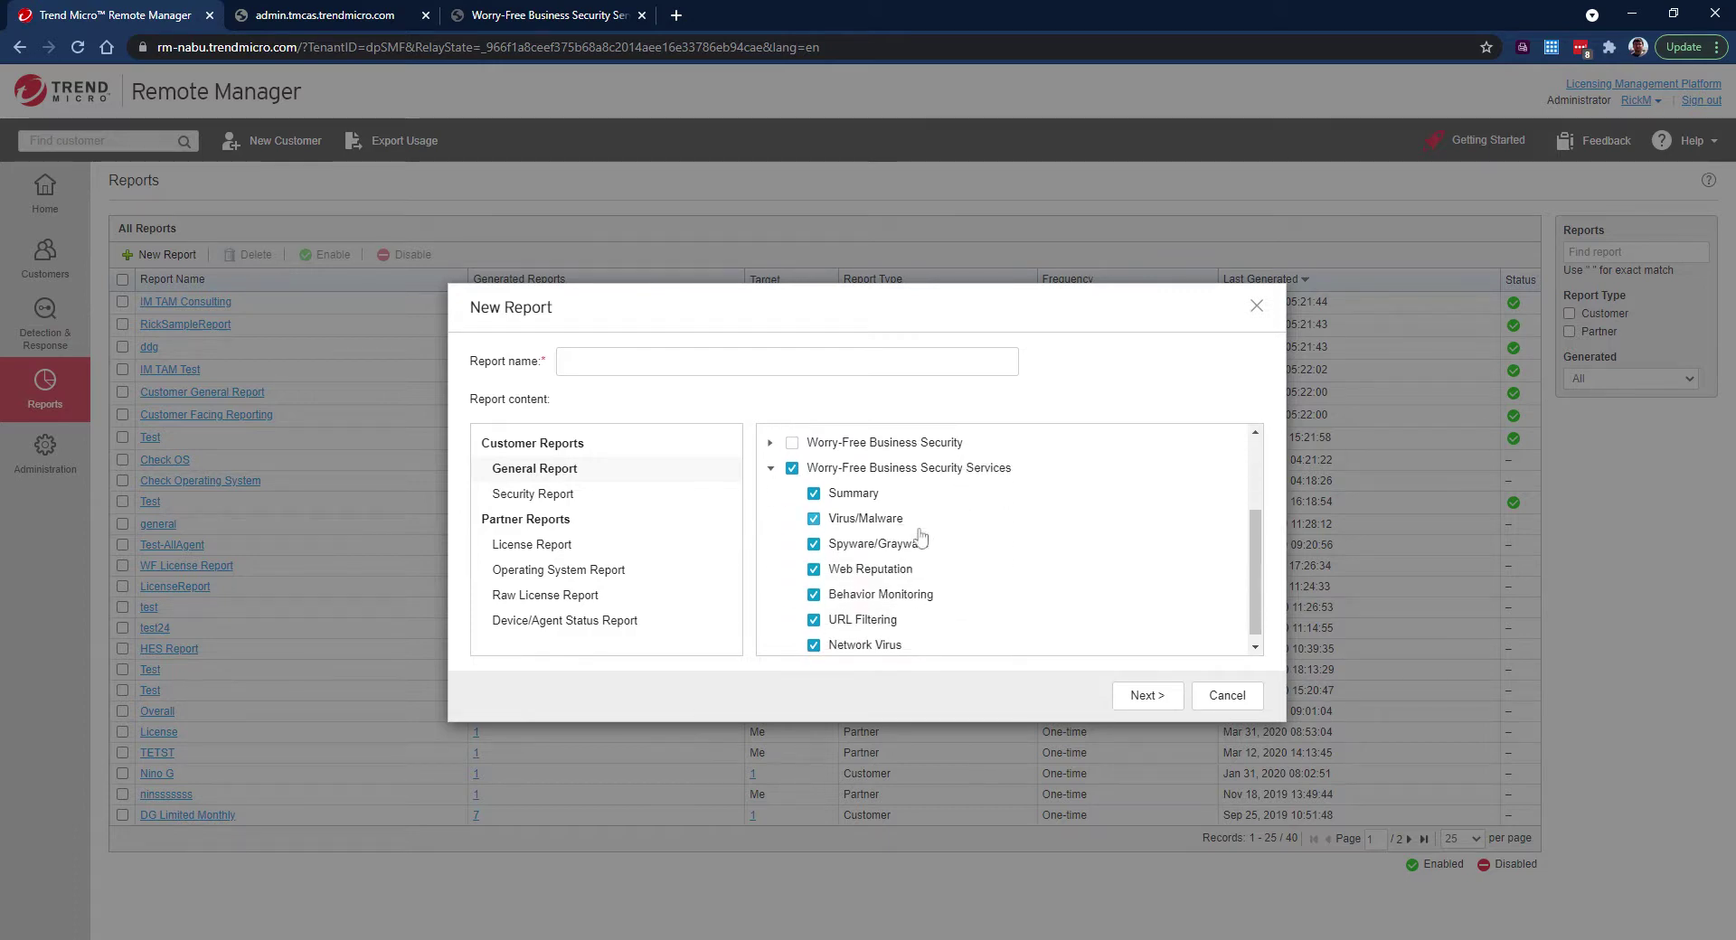
{"action": "scroll", "coordinate": [884, 511], "scroll_direction": "down", "scroll_amount": 1}
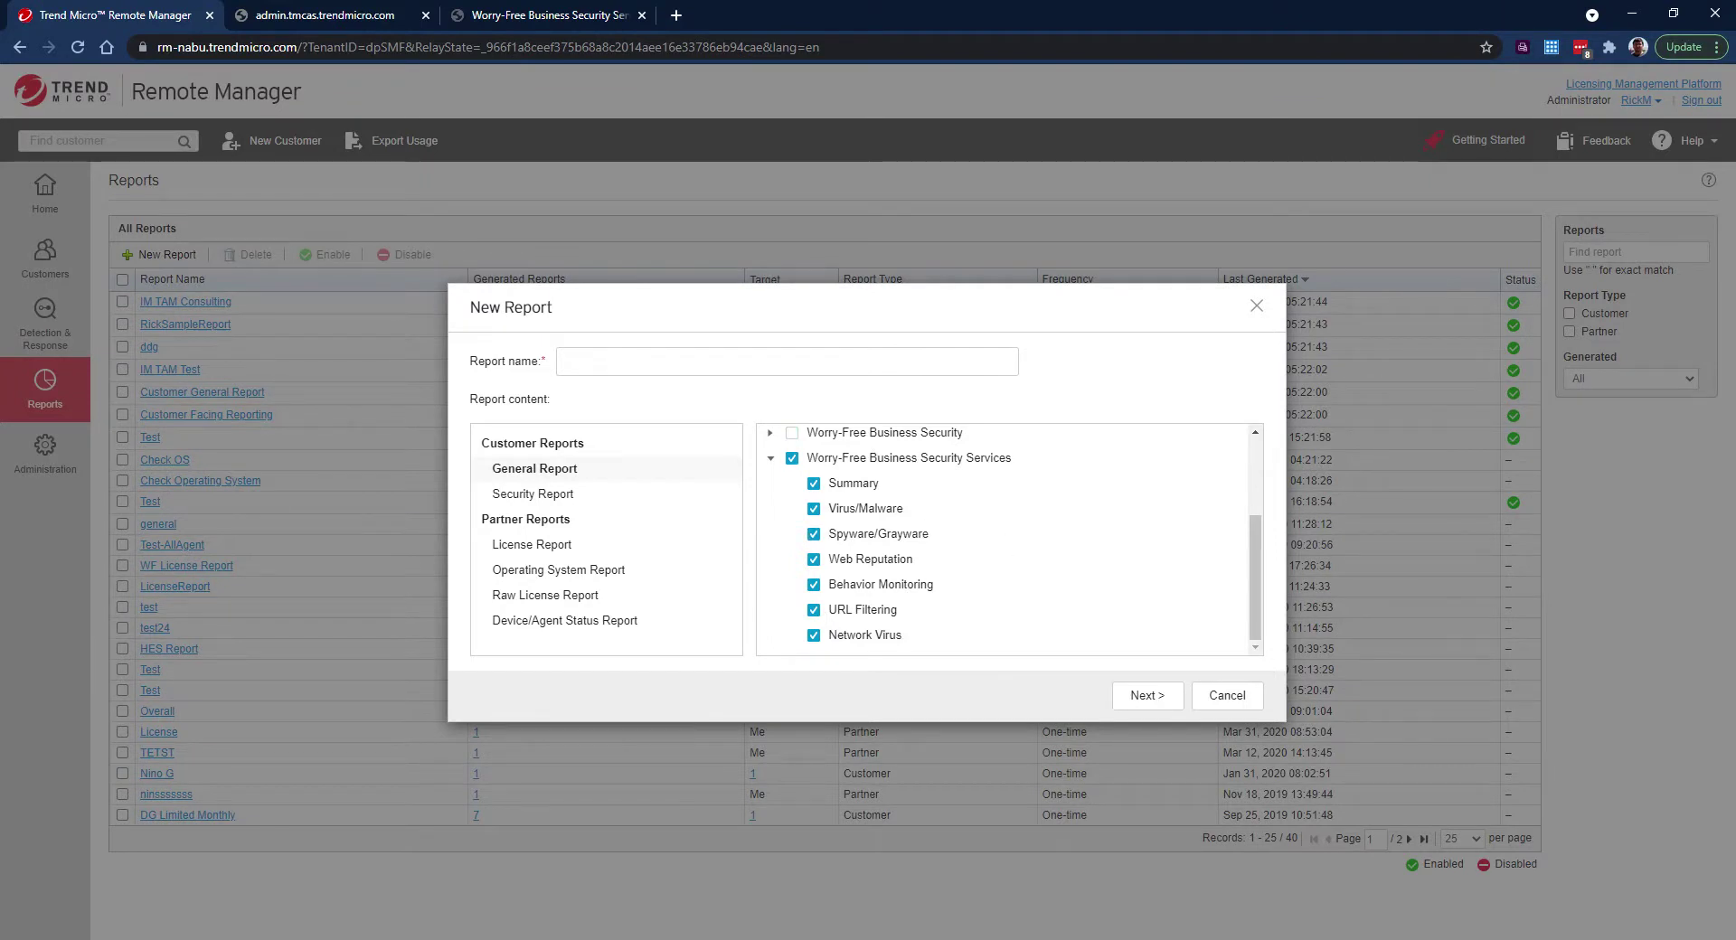
Step: Name the report 'TEST Demo Report', deleting the asterisk the validation rejected
{"action": "left_click", "coordinate": [787, 362]}
{"action": "type", "text": "*TEST* Demo Report"}
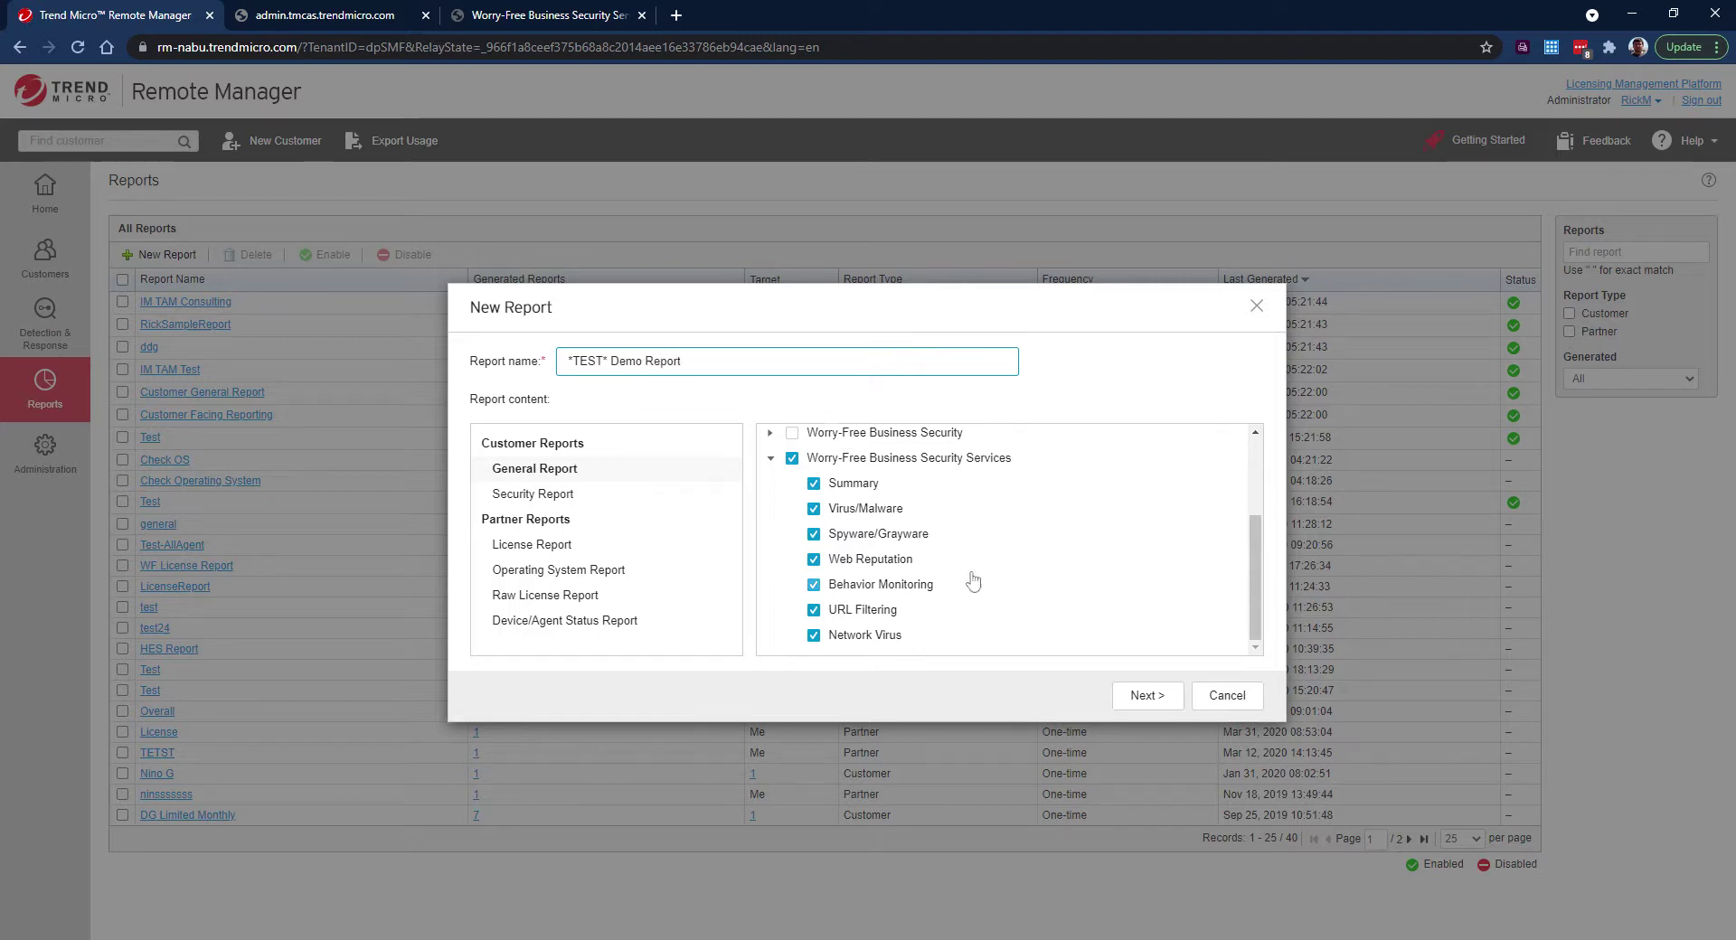
{"action": "left_click", "coordinate": [1141, 695]}
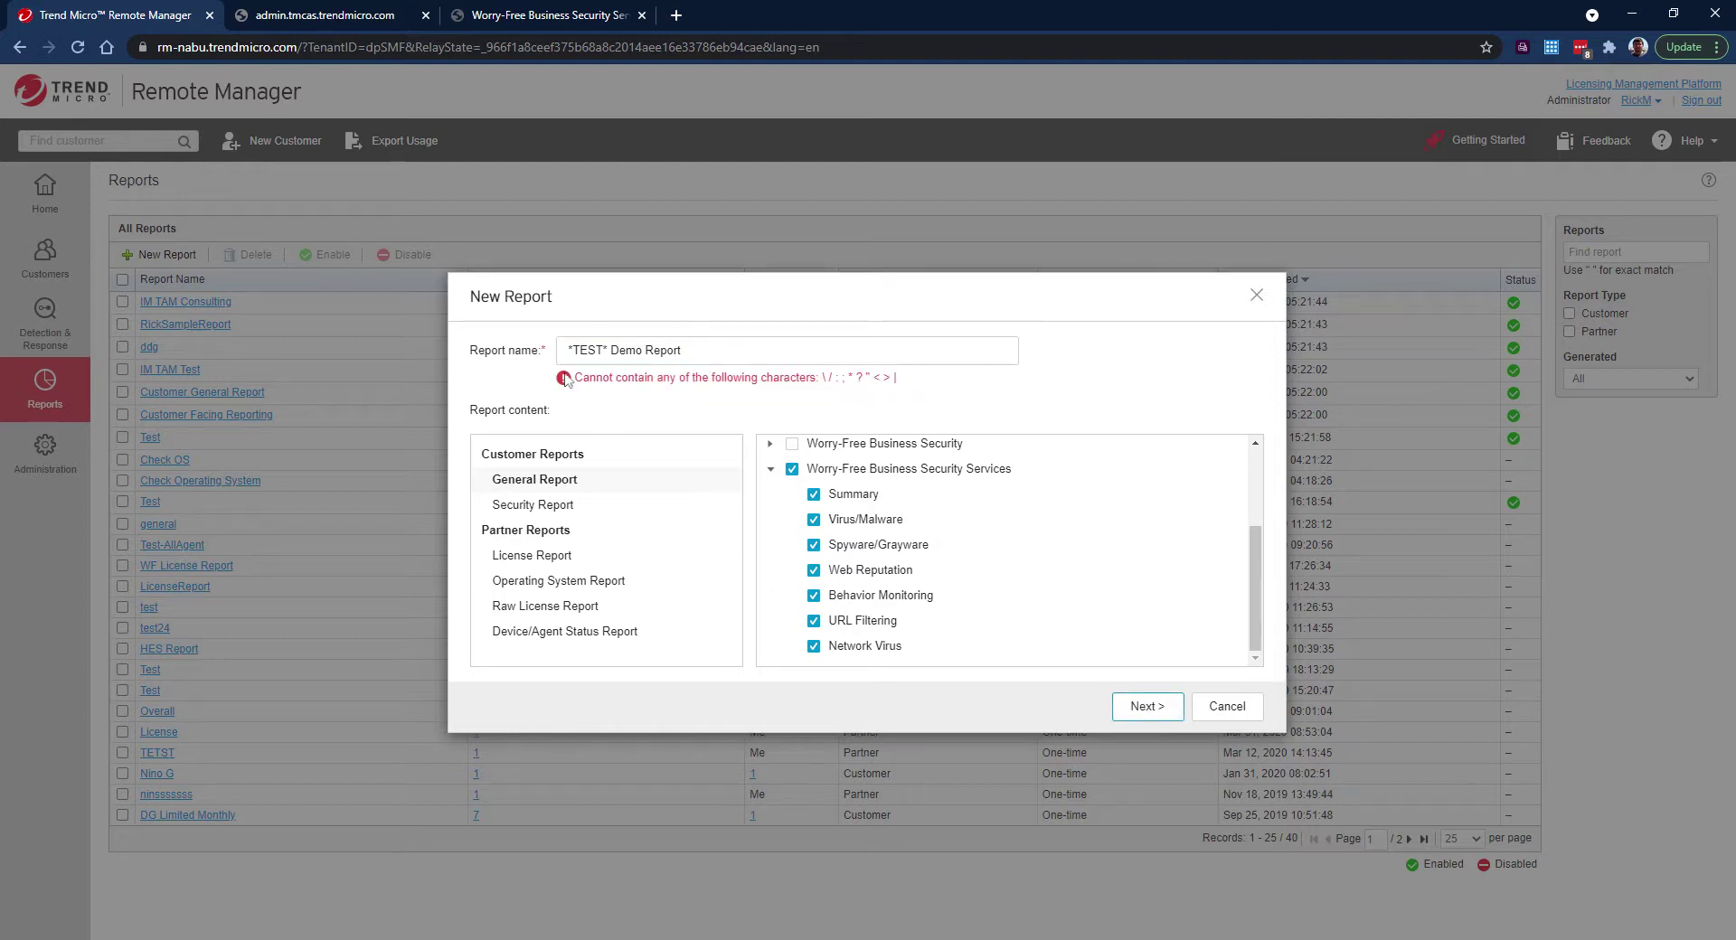
{"action": "left_click", "coordinate": [607, 361]}
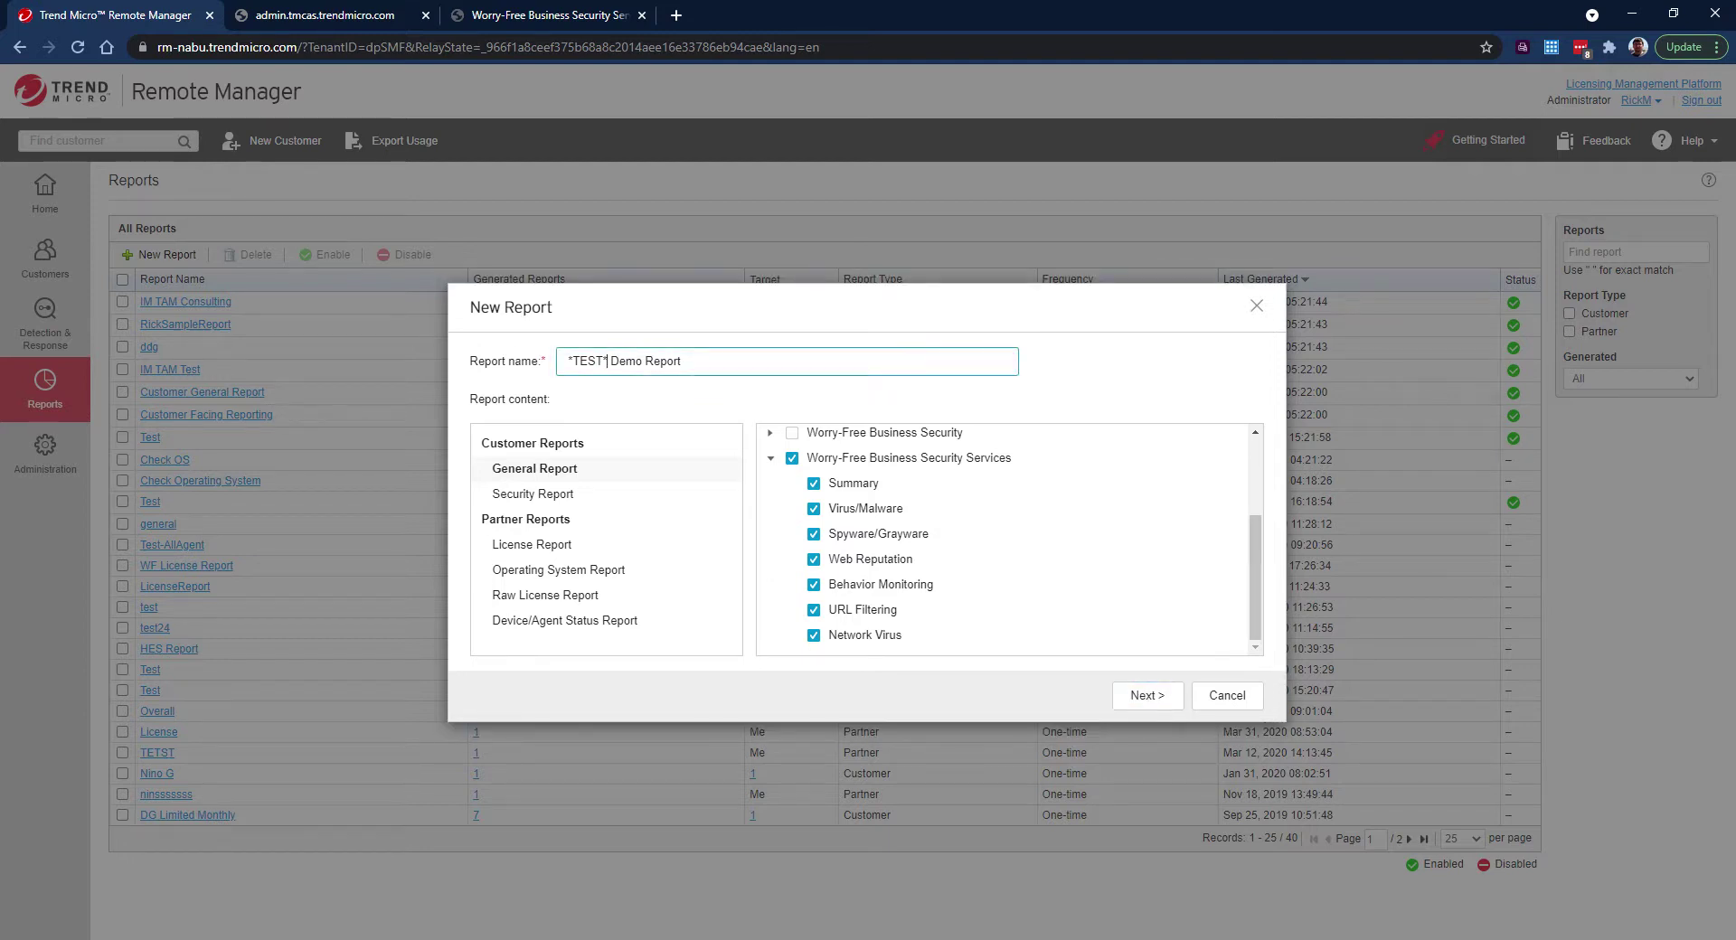
{"action": "key", "text": "BackSpace"}
{"action": "left_click", "coordinate": [1149, 698]}
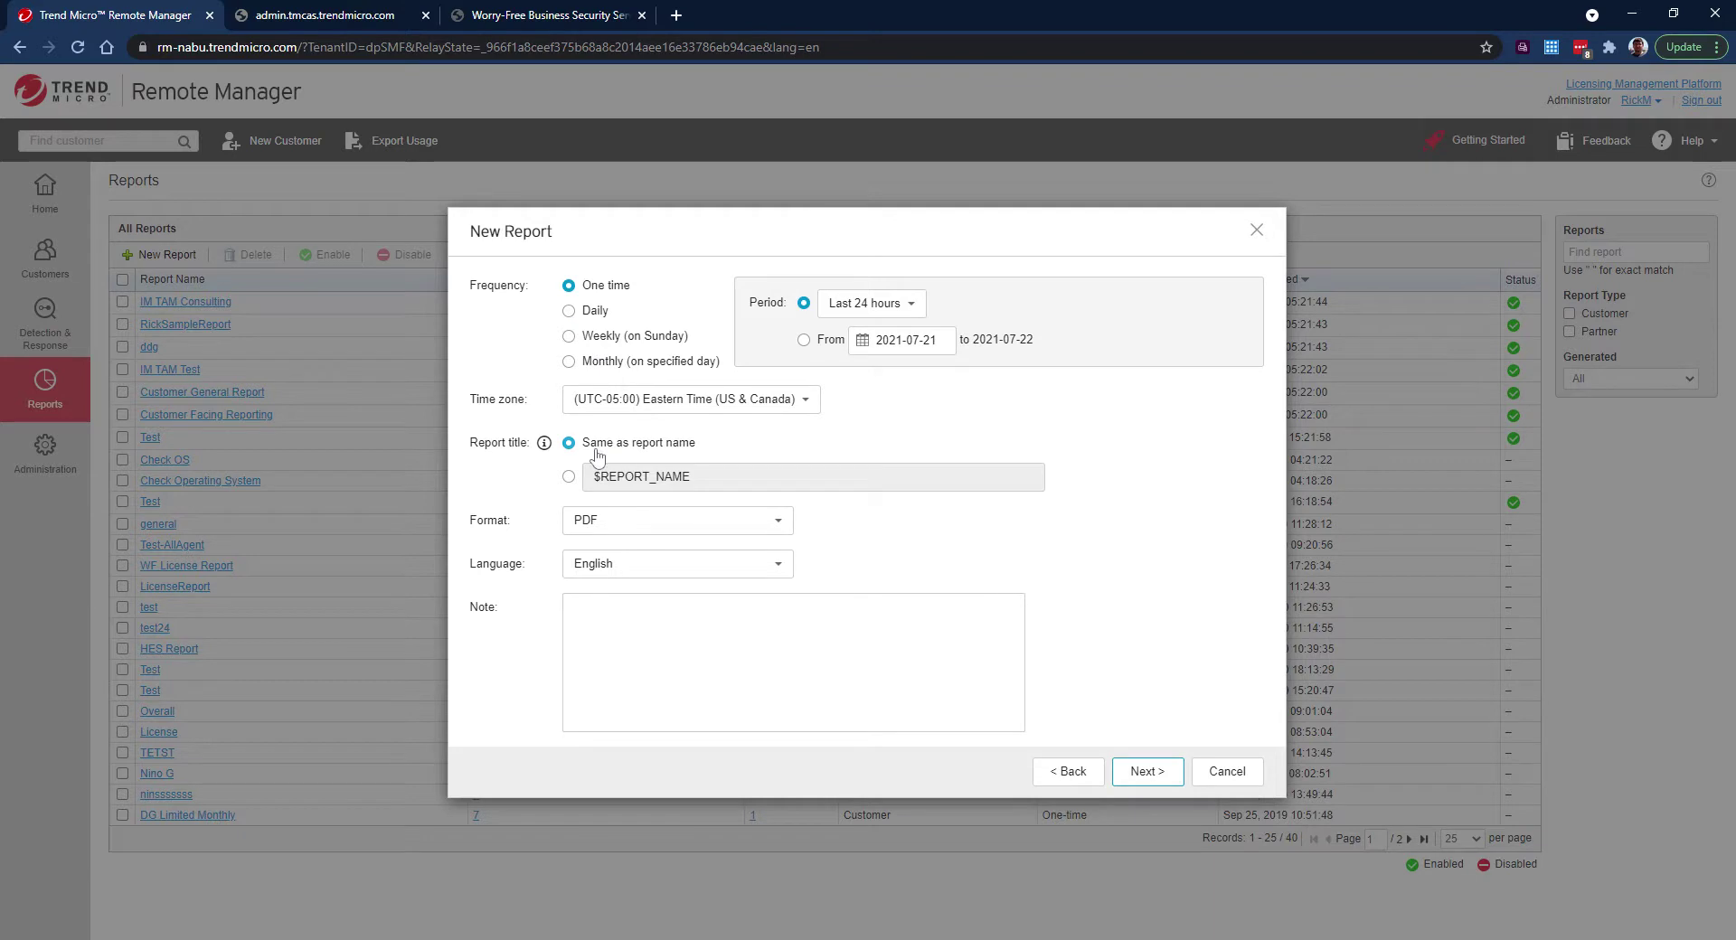
Step: Keep PDF as the report format and continue to Customer Selection
{"action": "left_click", "coordinate": [615, 521]}
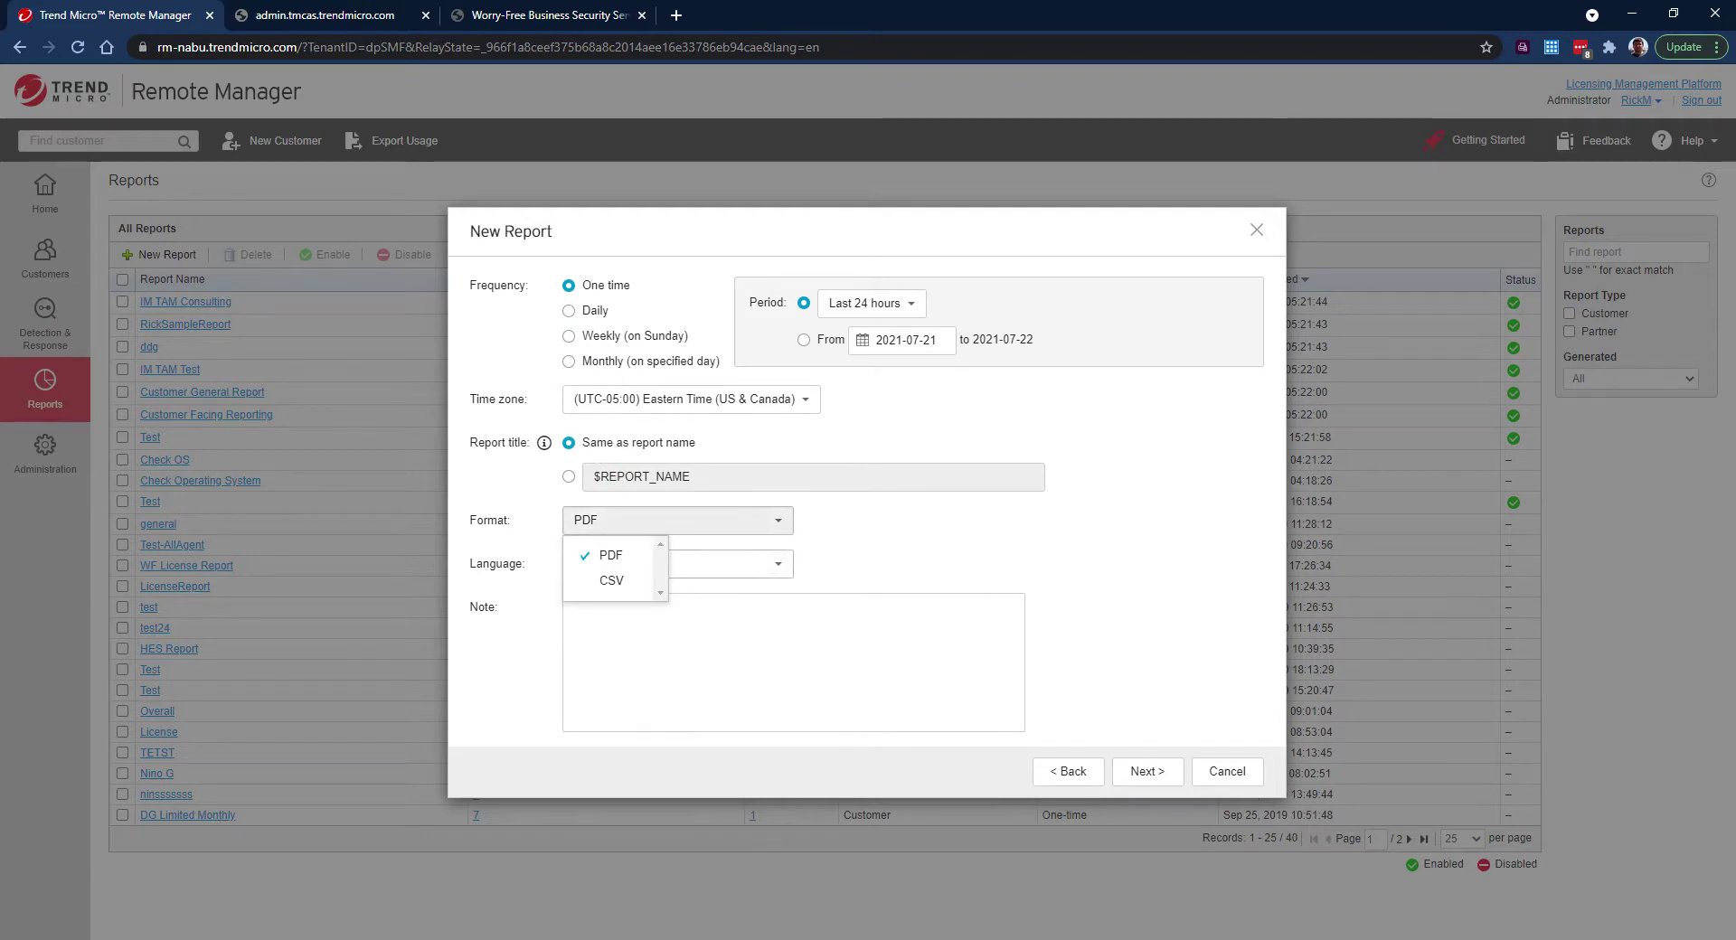
{"action": "left_click", "coordinate": [687, 633]}
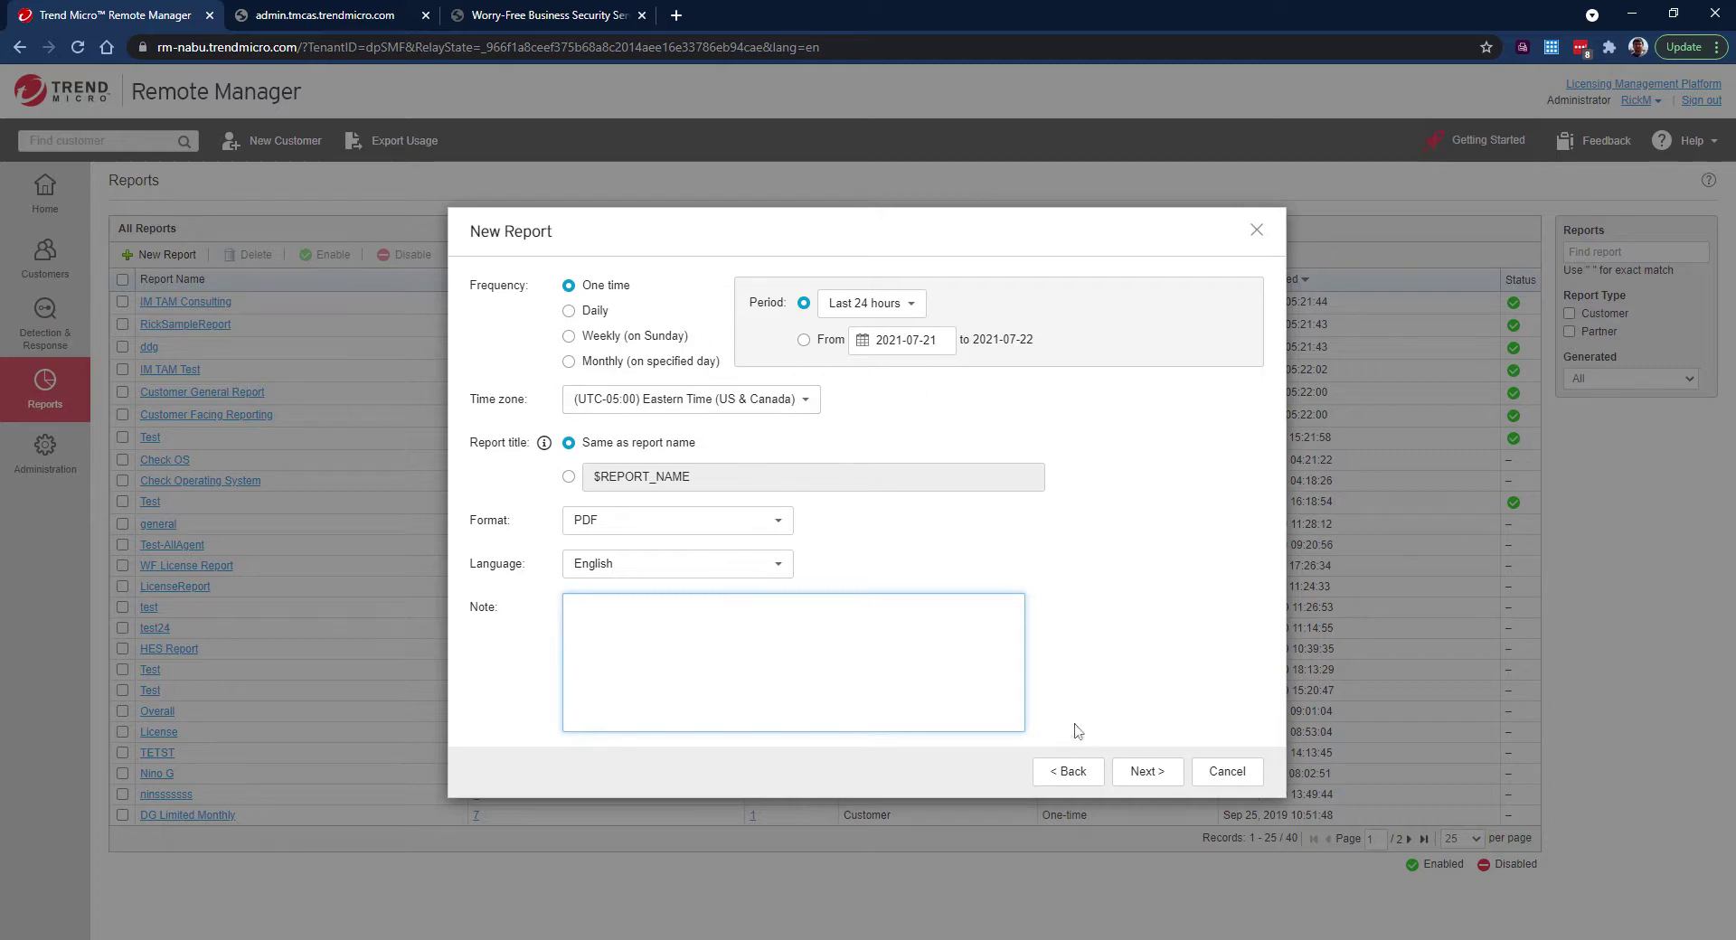
{"action": "left_click", "coordinate": [1147, 772]}
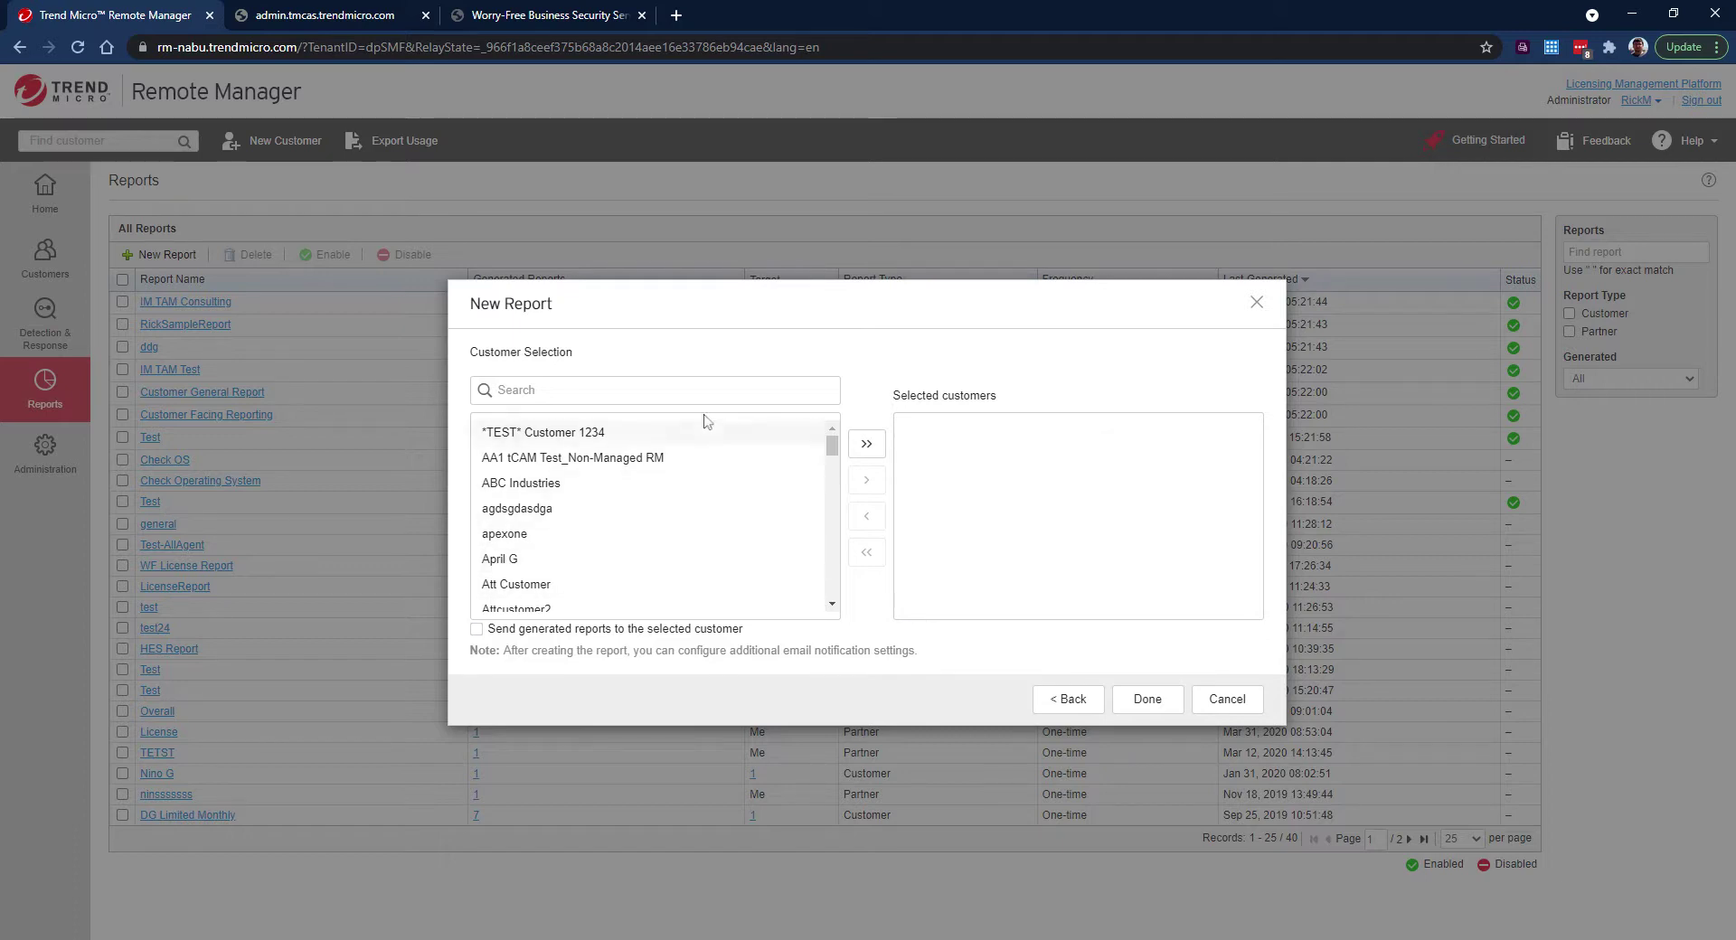
Step: Search for and add IM TAM Consulting and DG Limited to the selected customers
{"action": "left_click", "coordinate": [687, 389]}
{"action": "type", "text": "IM"}
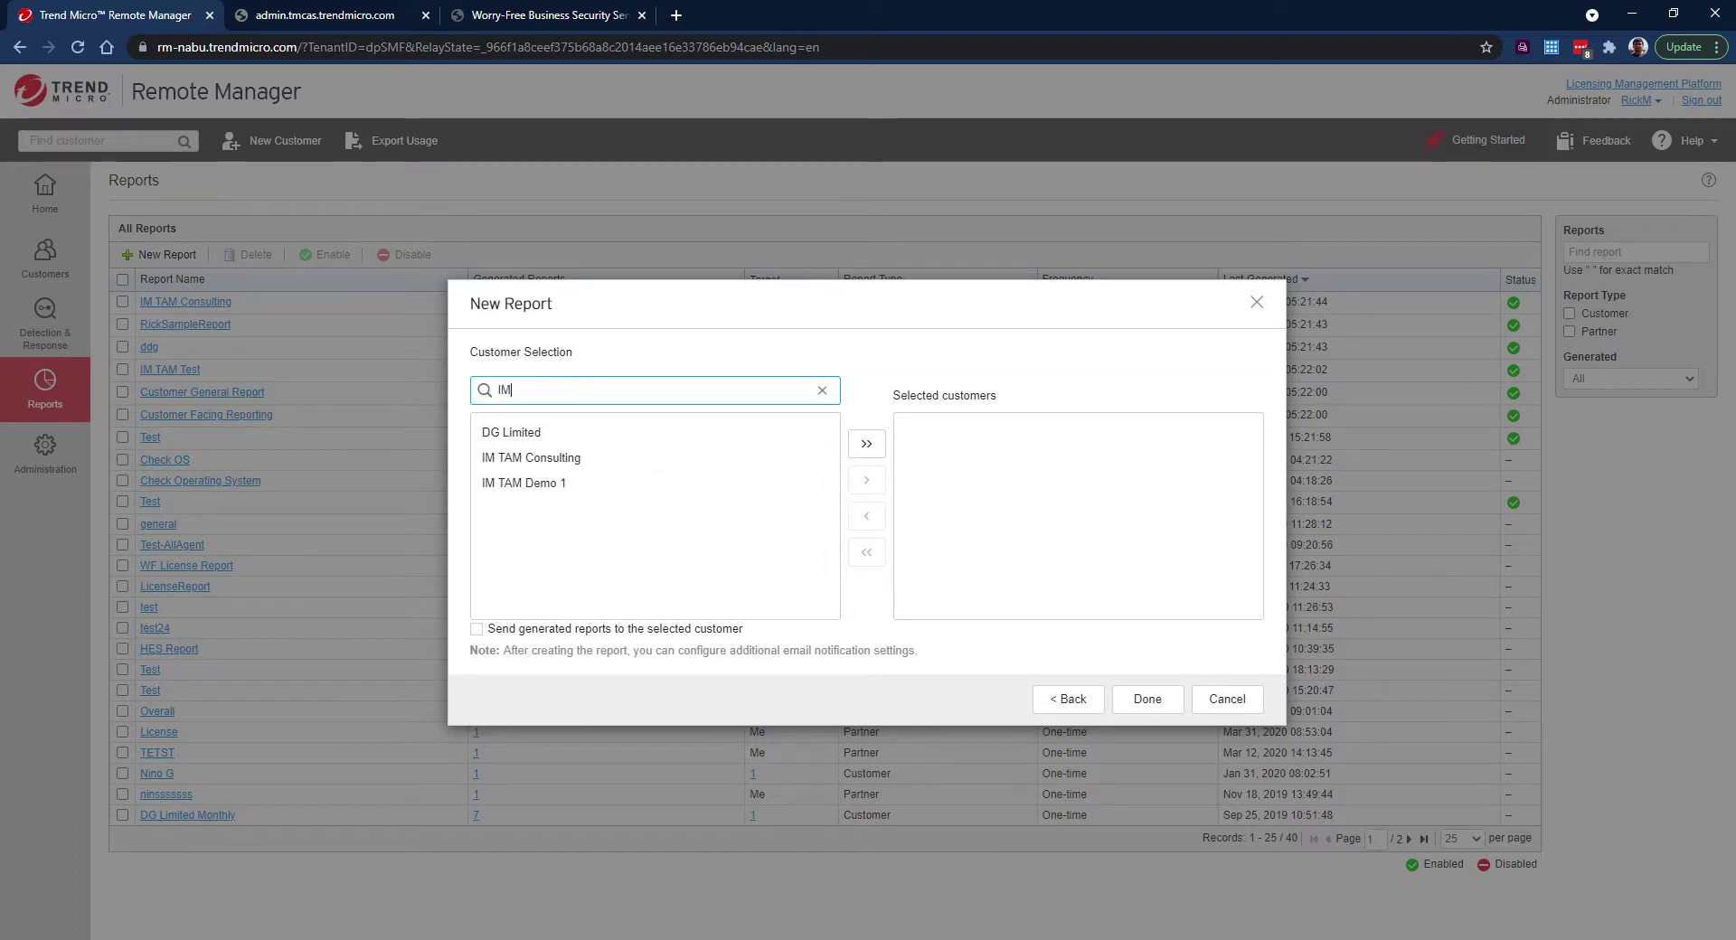
{"action": "left_click", "coordinate": [573, 464]}
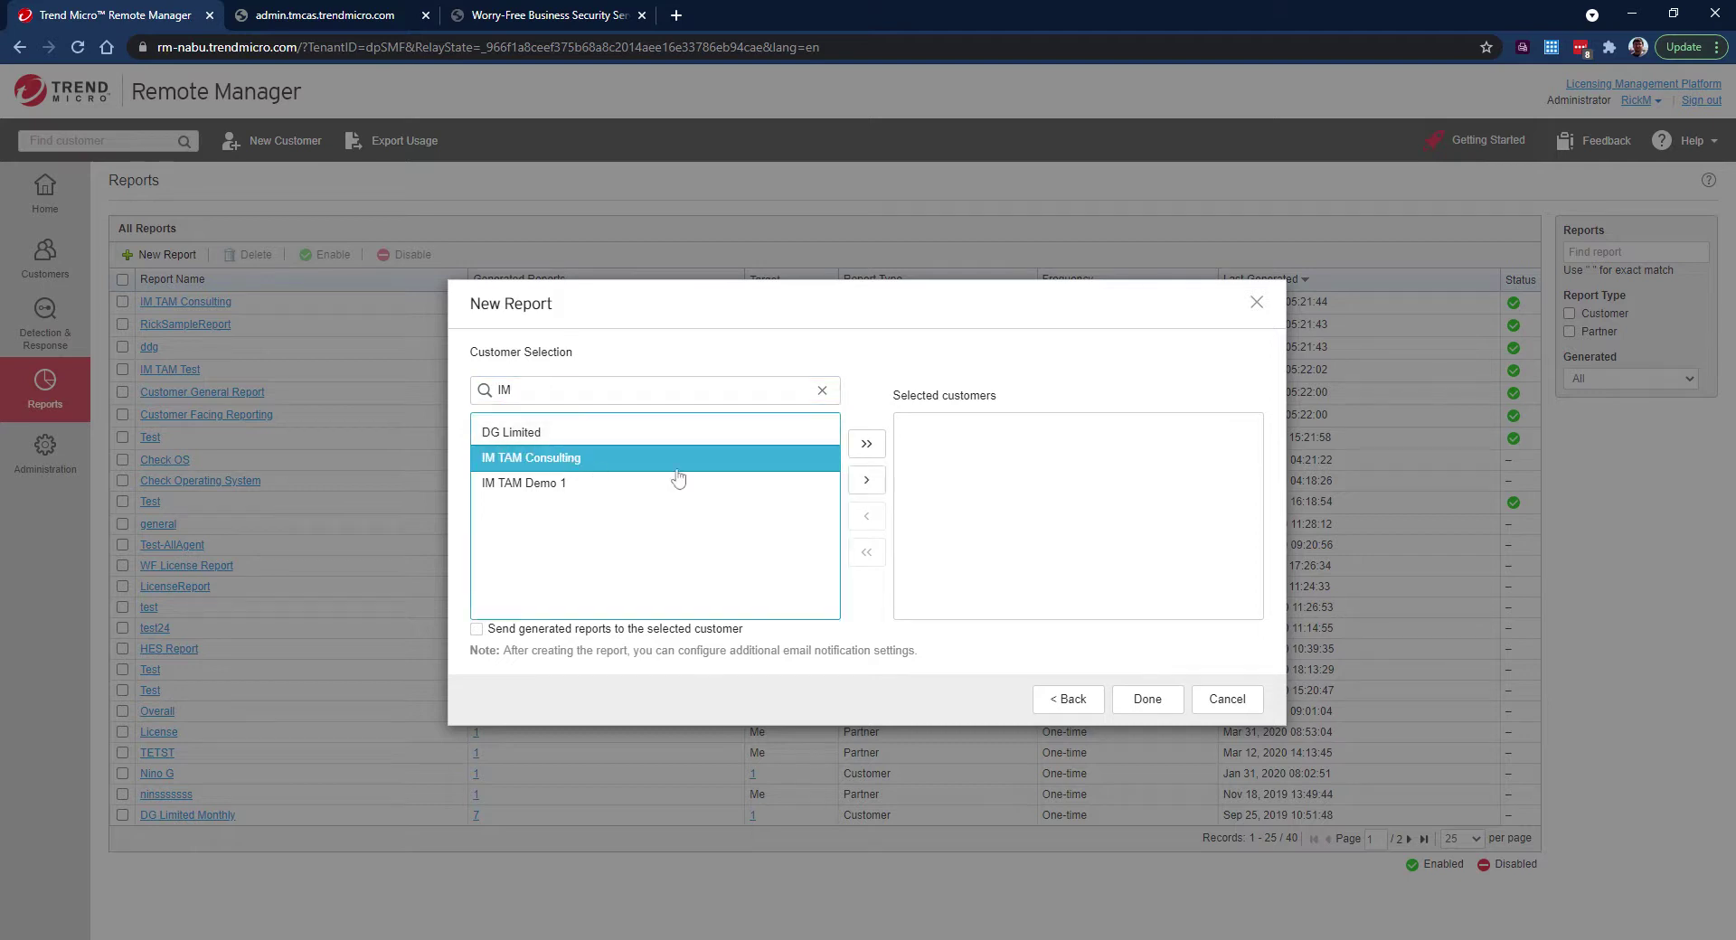
{"action": "left_click", "coordinate": [863, 478]}
{"action": "left_click", "coordinate": [705, 434]}
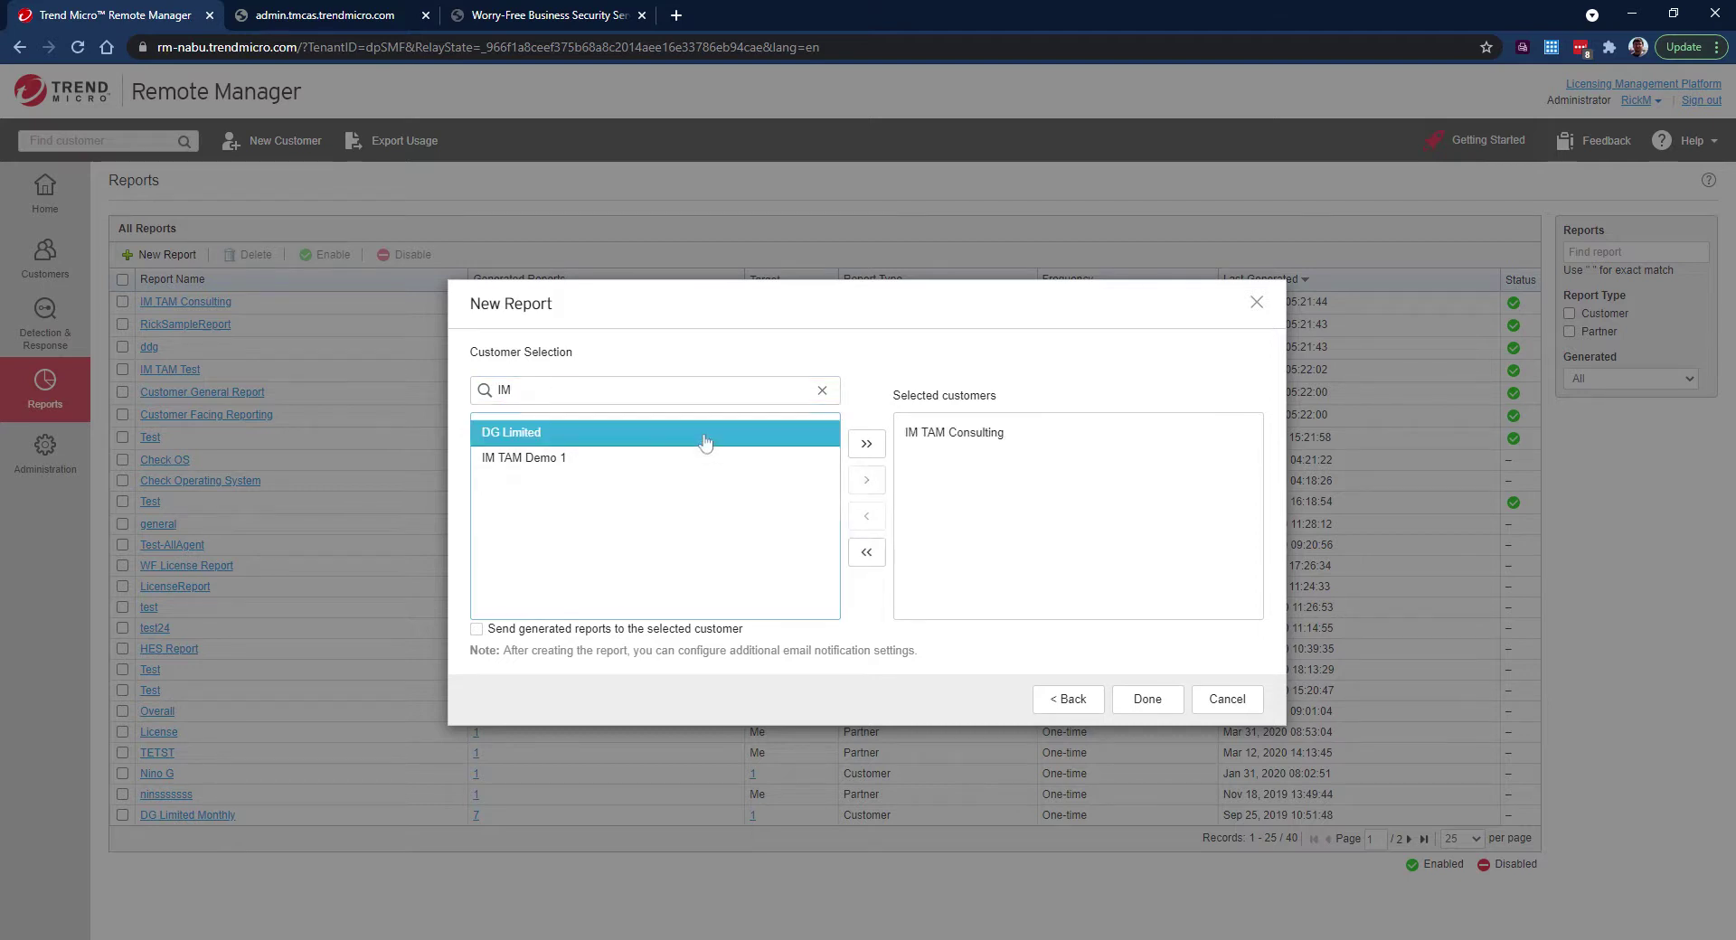
{"action": "left_click", "coordinate": [866, 479]}
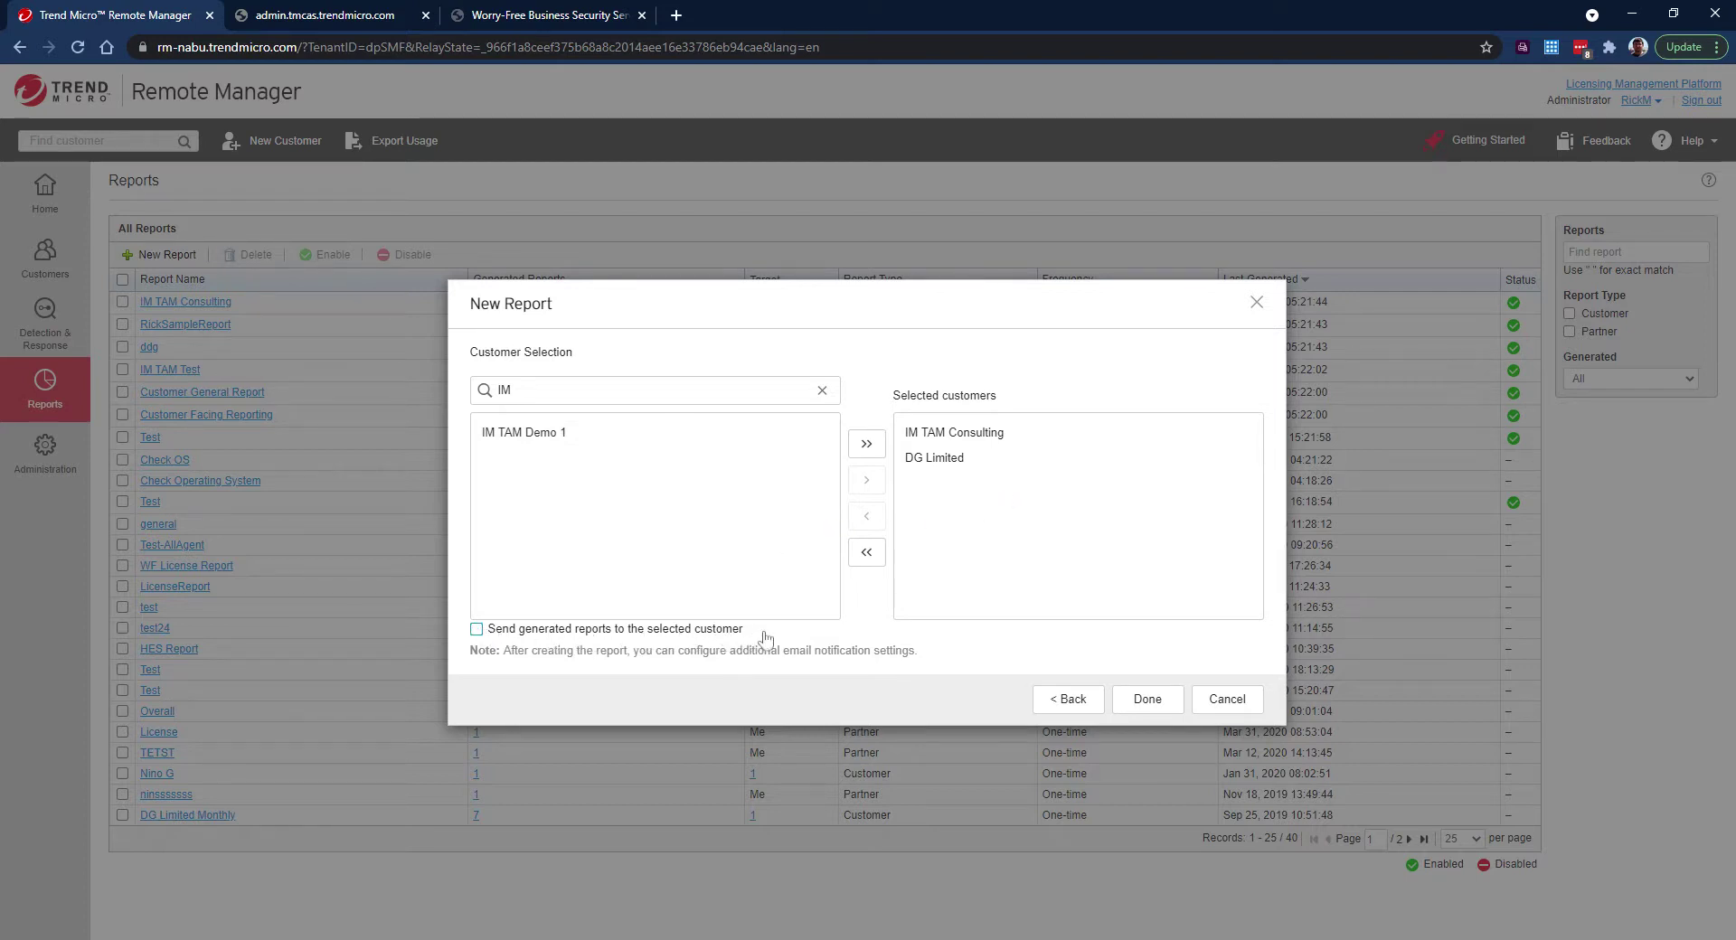
Step: Adjust the selected-customers list and finish creating the TEST Demo Report
{"action": "left_click_drag", "start_coordinate": [1000, 437], "coordinate": [938, 465]}
{"action": "left_click", "coordinate": [961, 443]}
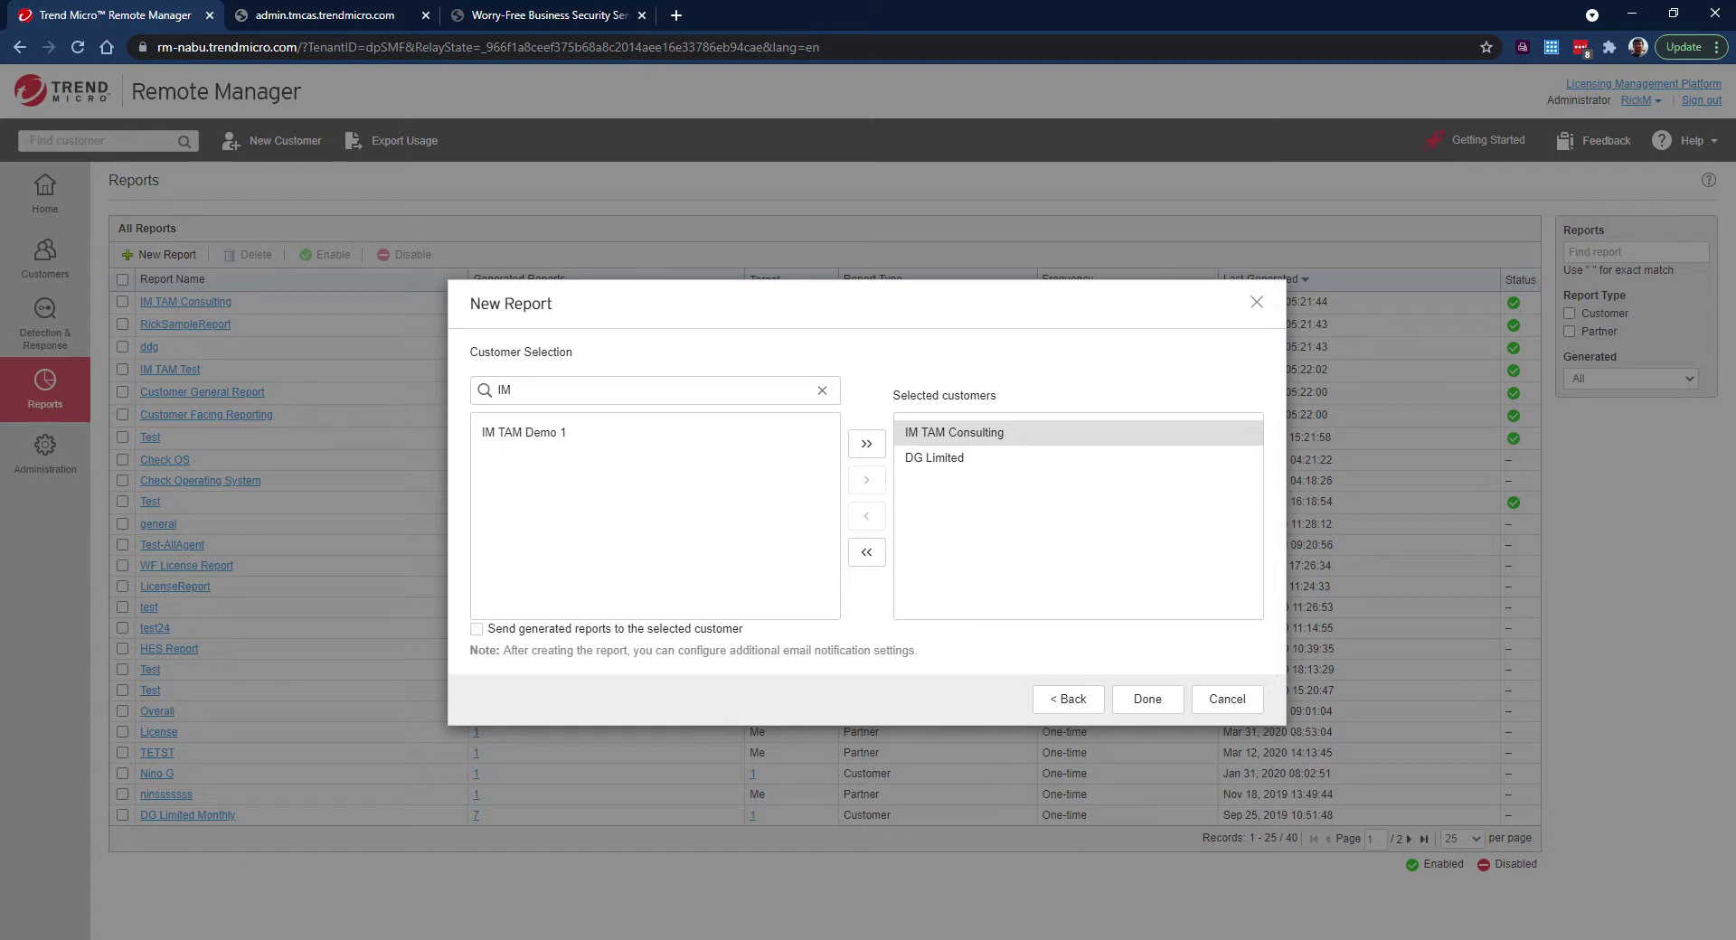
{"action": "left_click", "coordinate": [751, 604]}
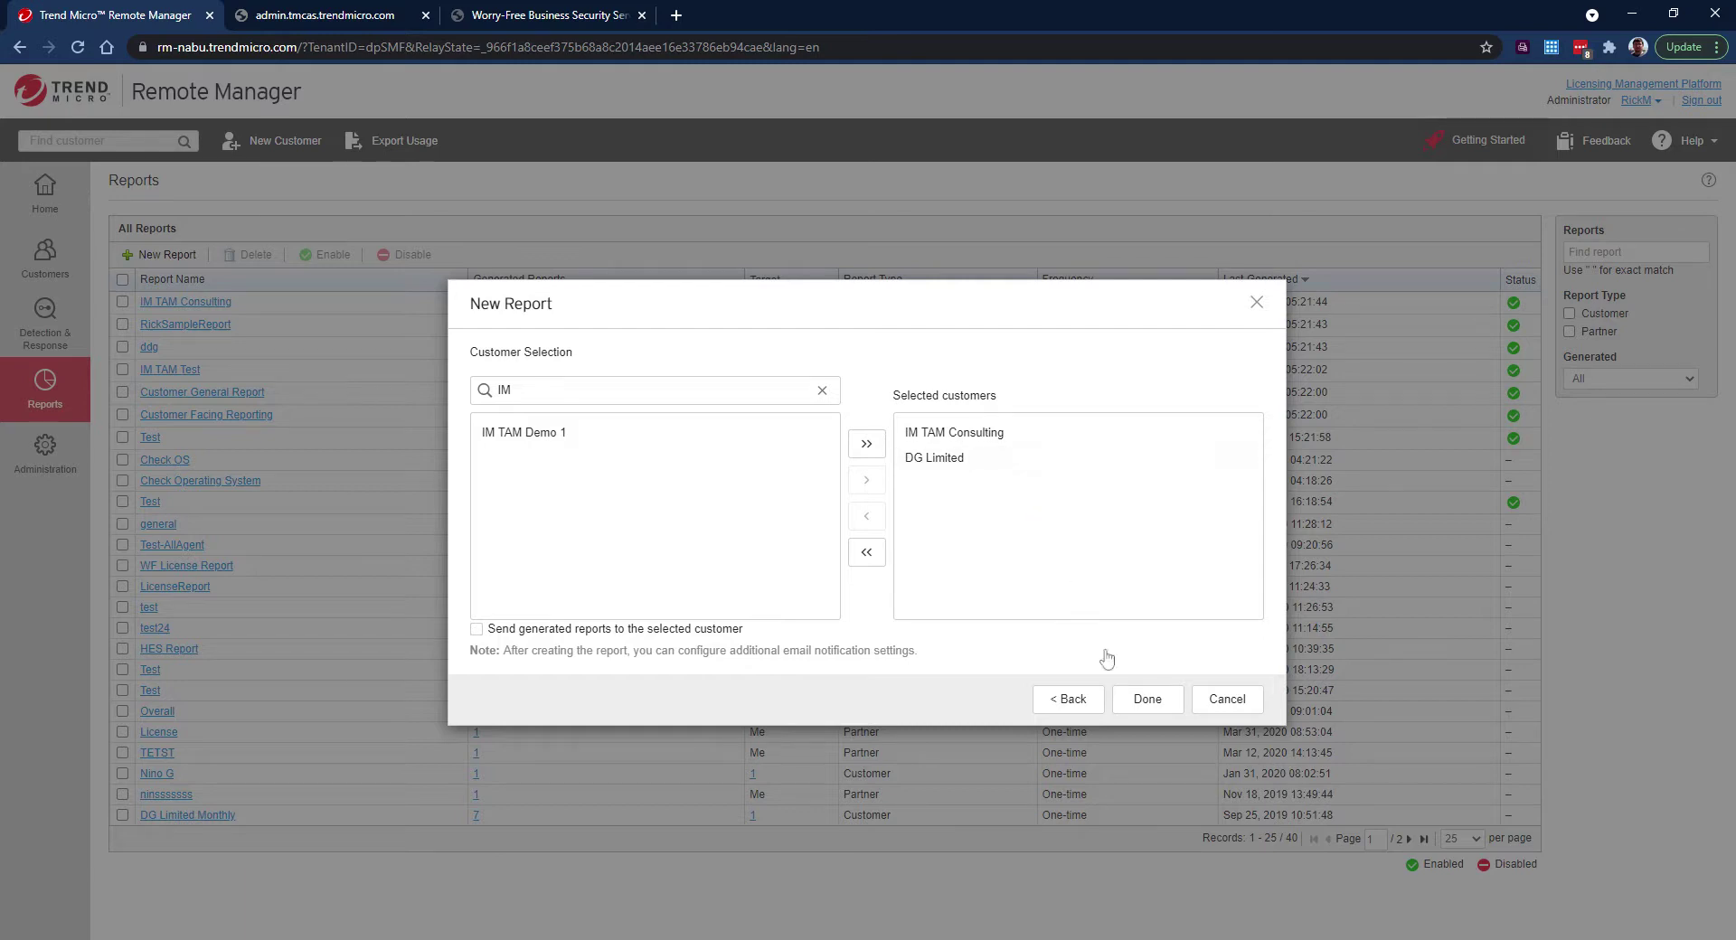
{"action": "left_click", "coordinate": [1144, 706]}
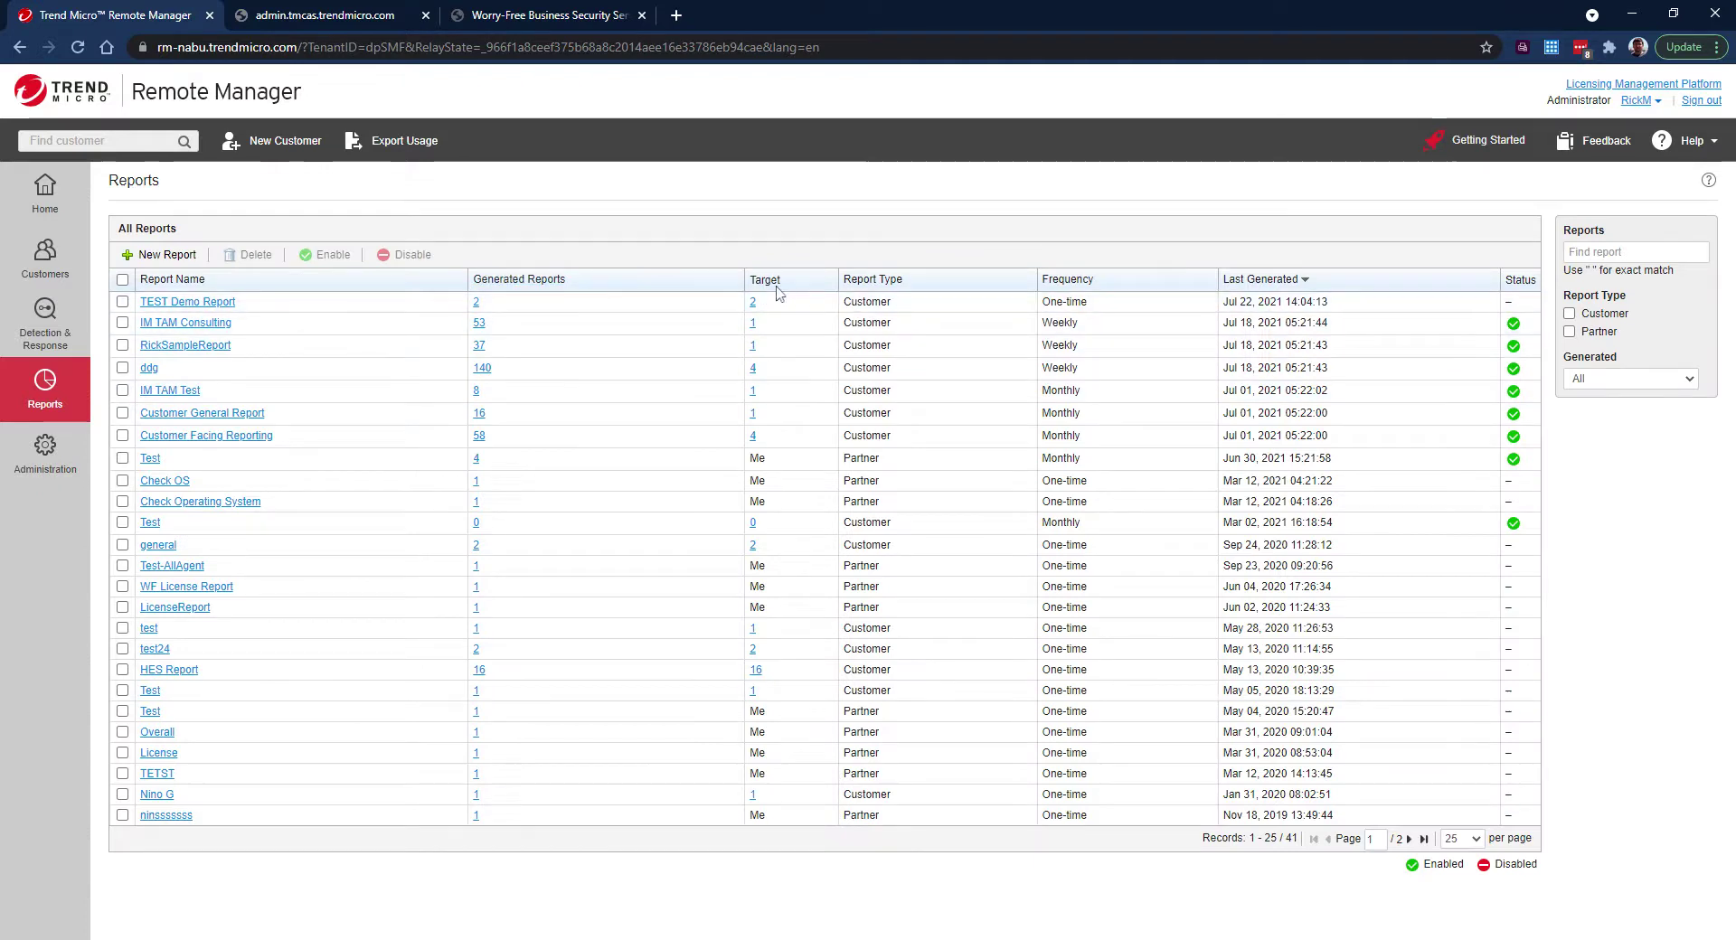
Step: Download the IM TAM Consulting PDF from TEST Demo Report's two generated reports, dismissing the FormSwift popup
{"action": "left_click", "coordinate": [477, 303]}
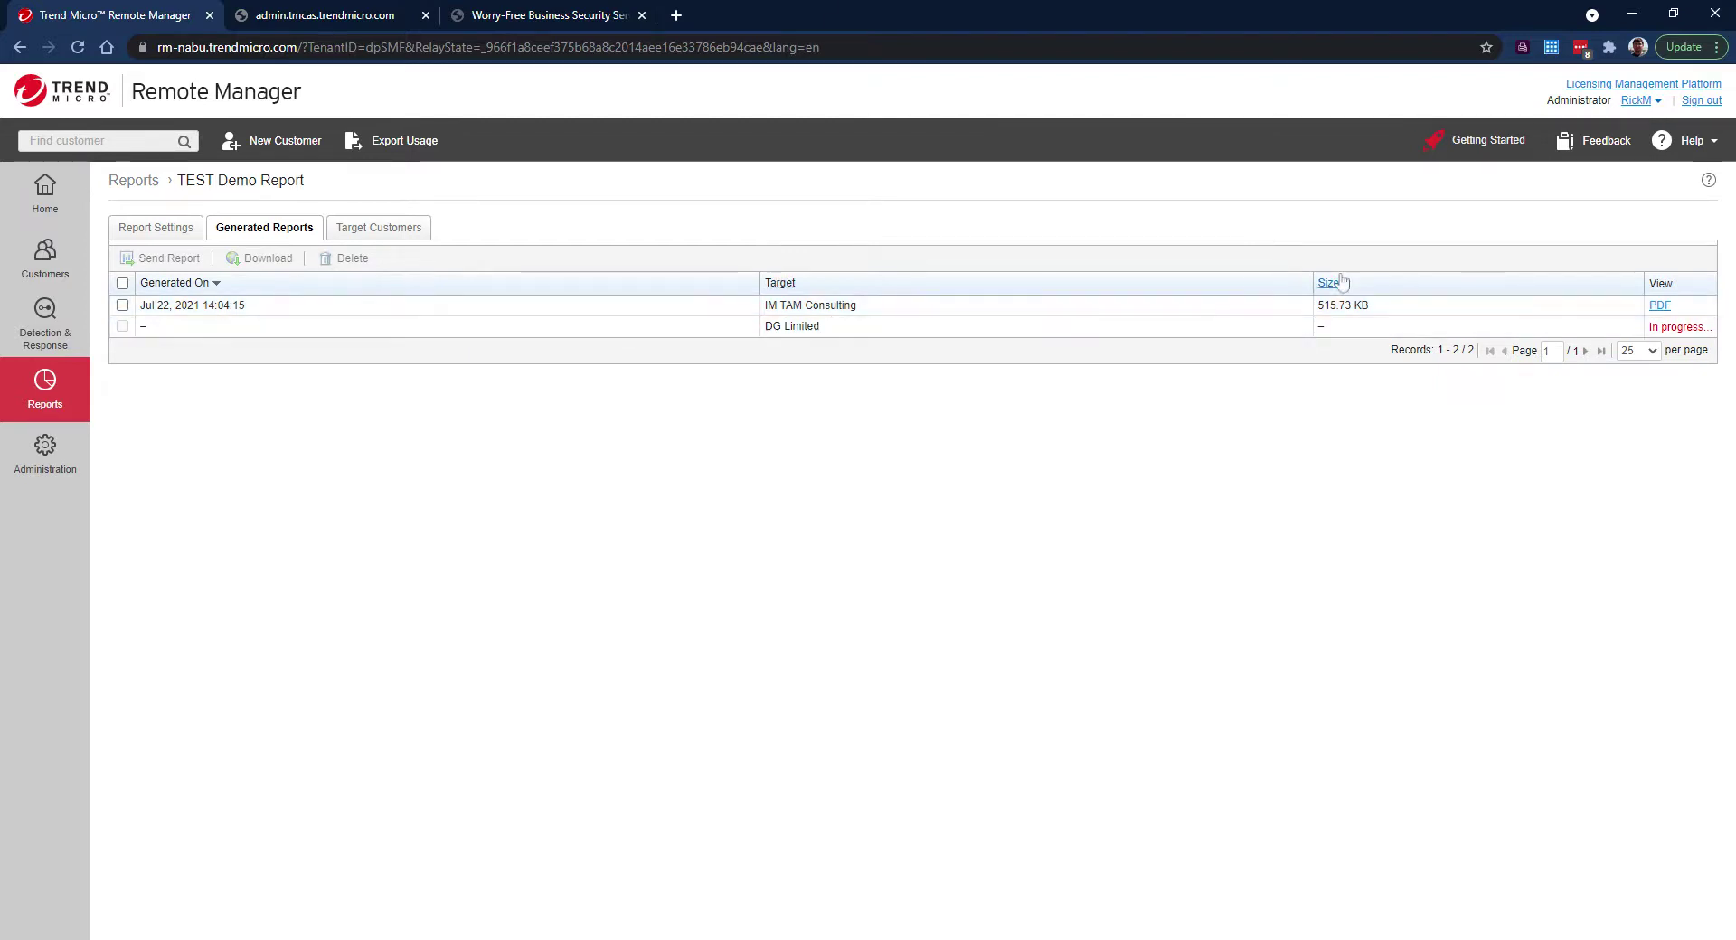
{"action": "left_click", "coordinate": [1664, 307]}
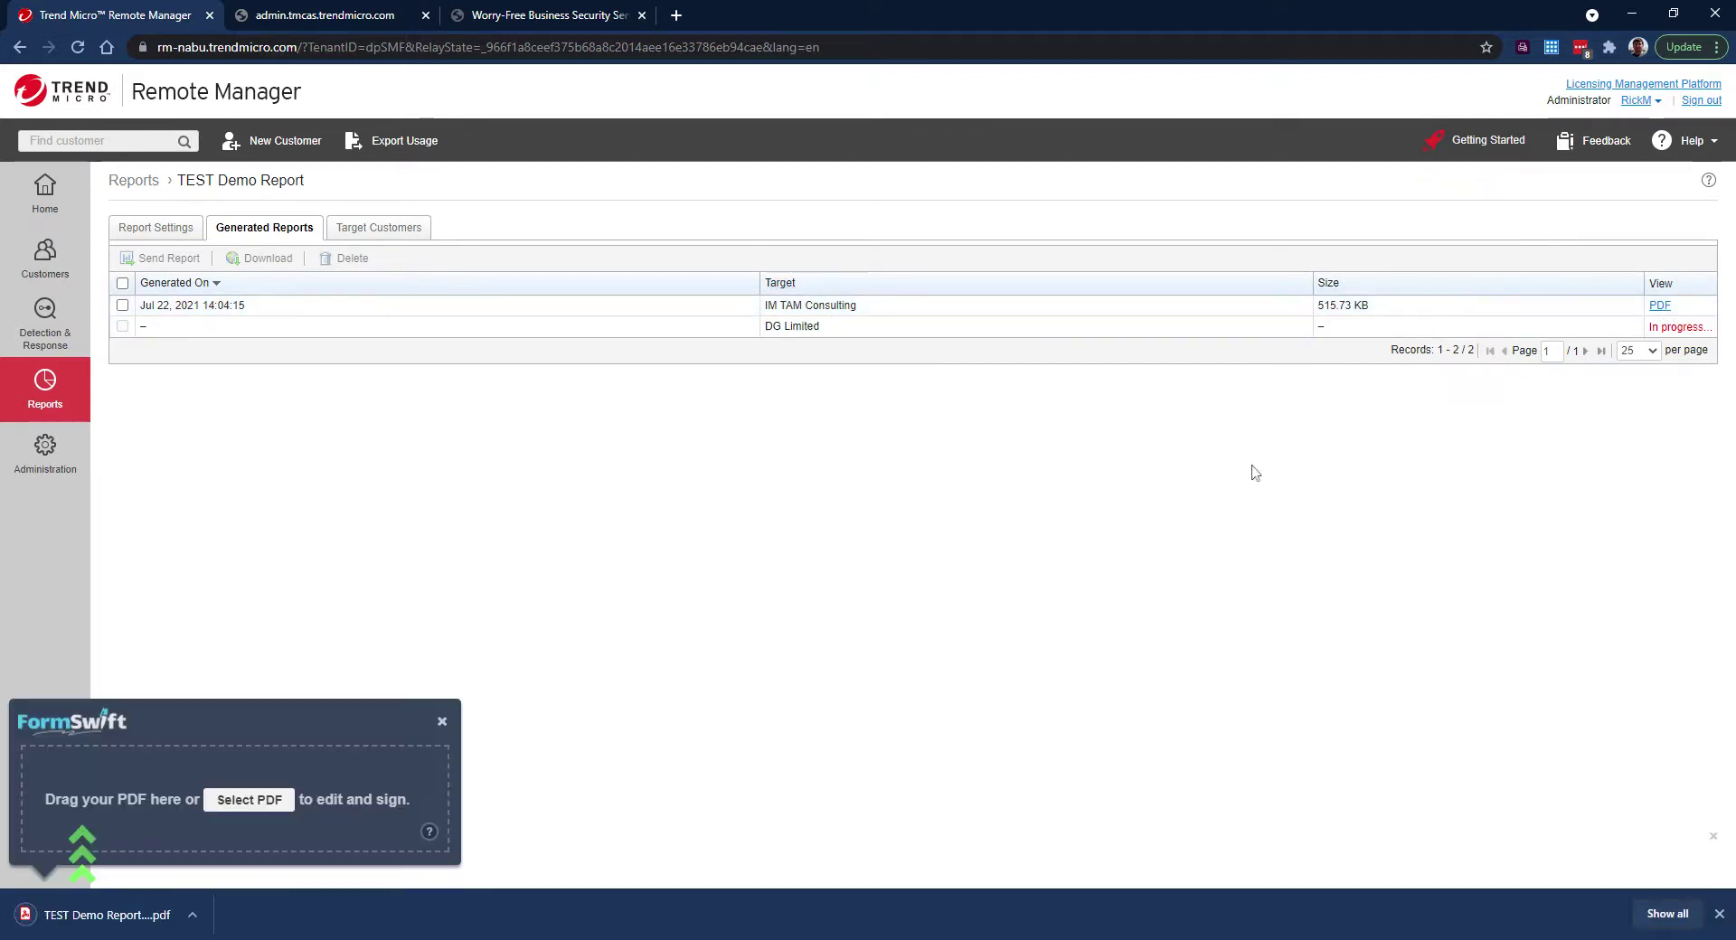
{"action": "left_click", "coordinate": [443, 723]}
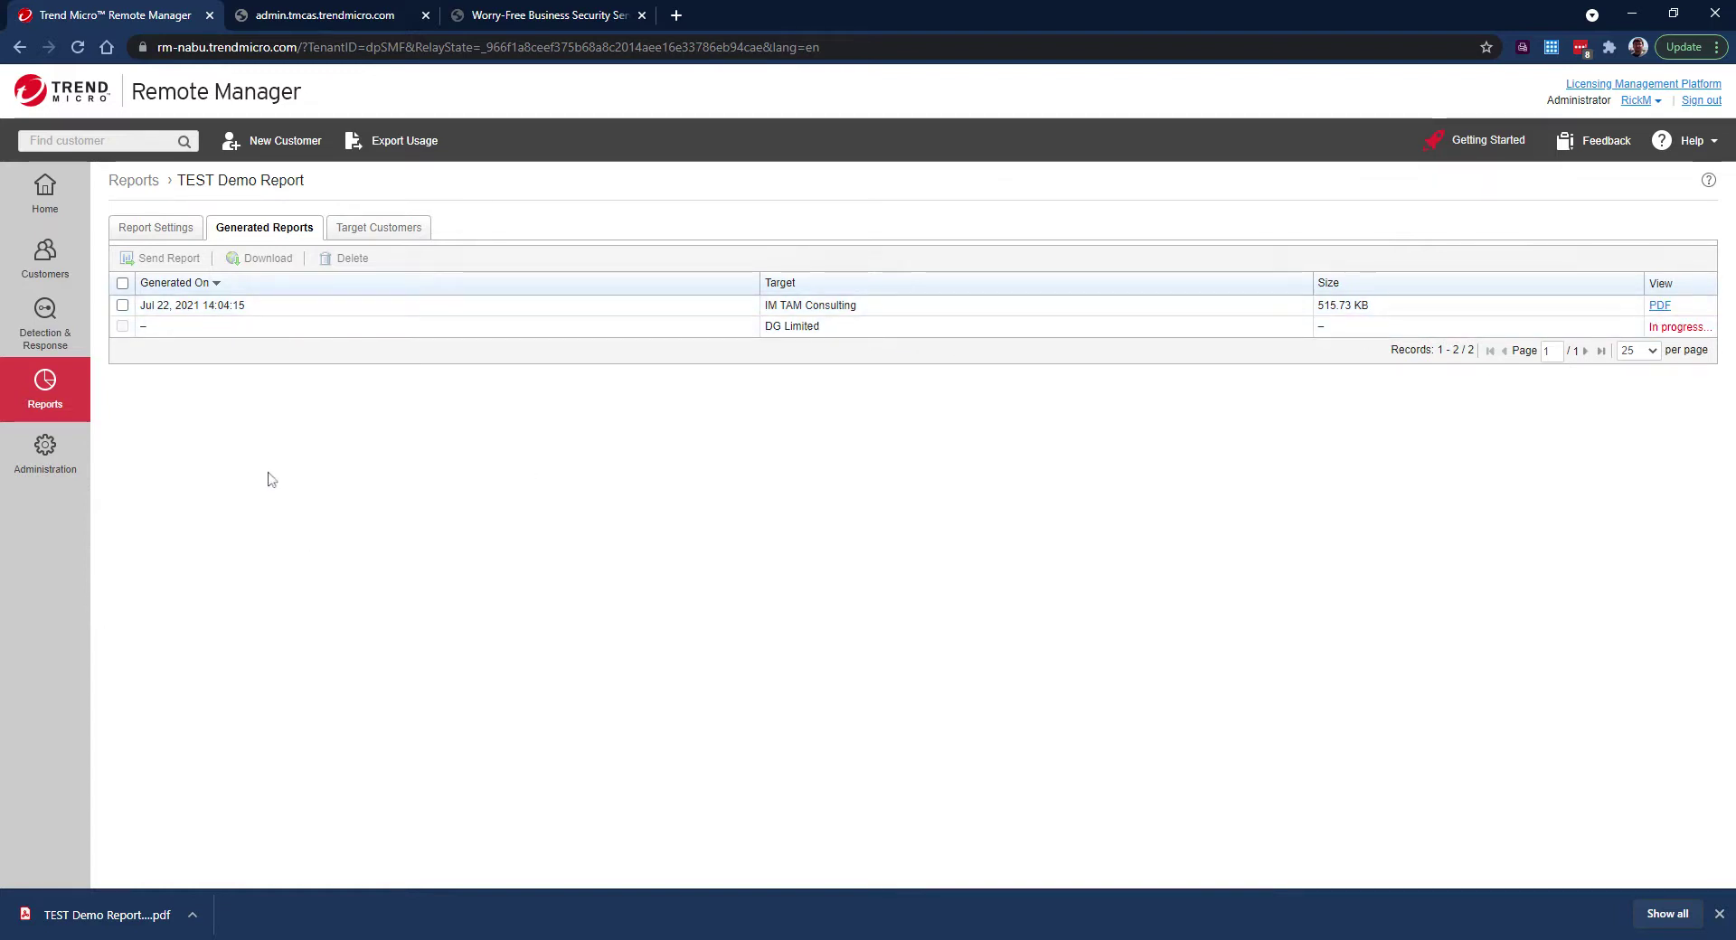
{"action": "mouse_move", "coordinate": [46, 325]}
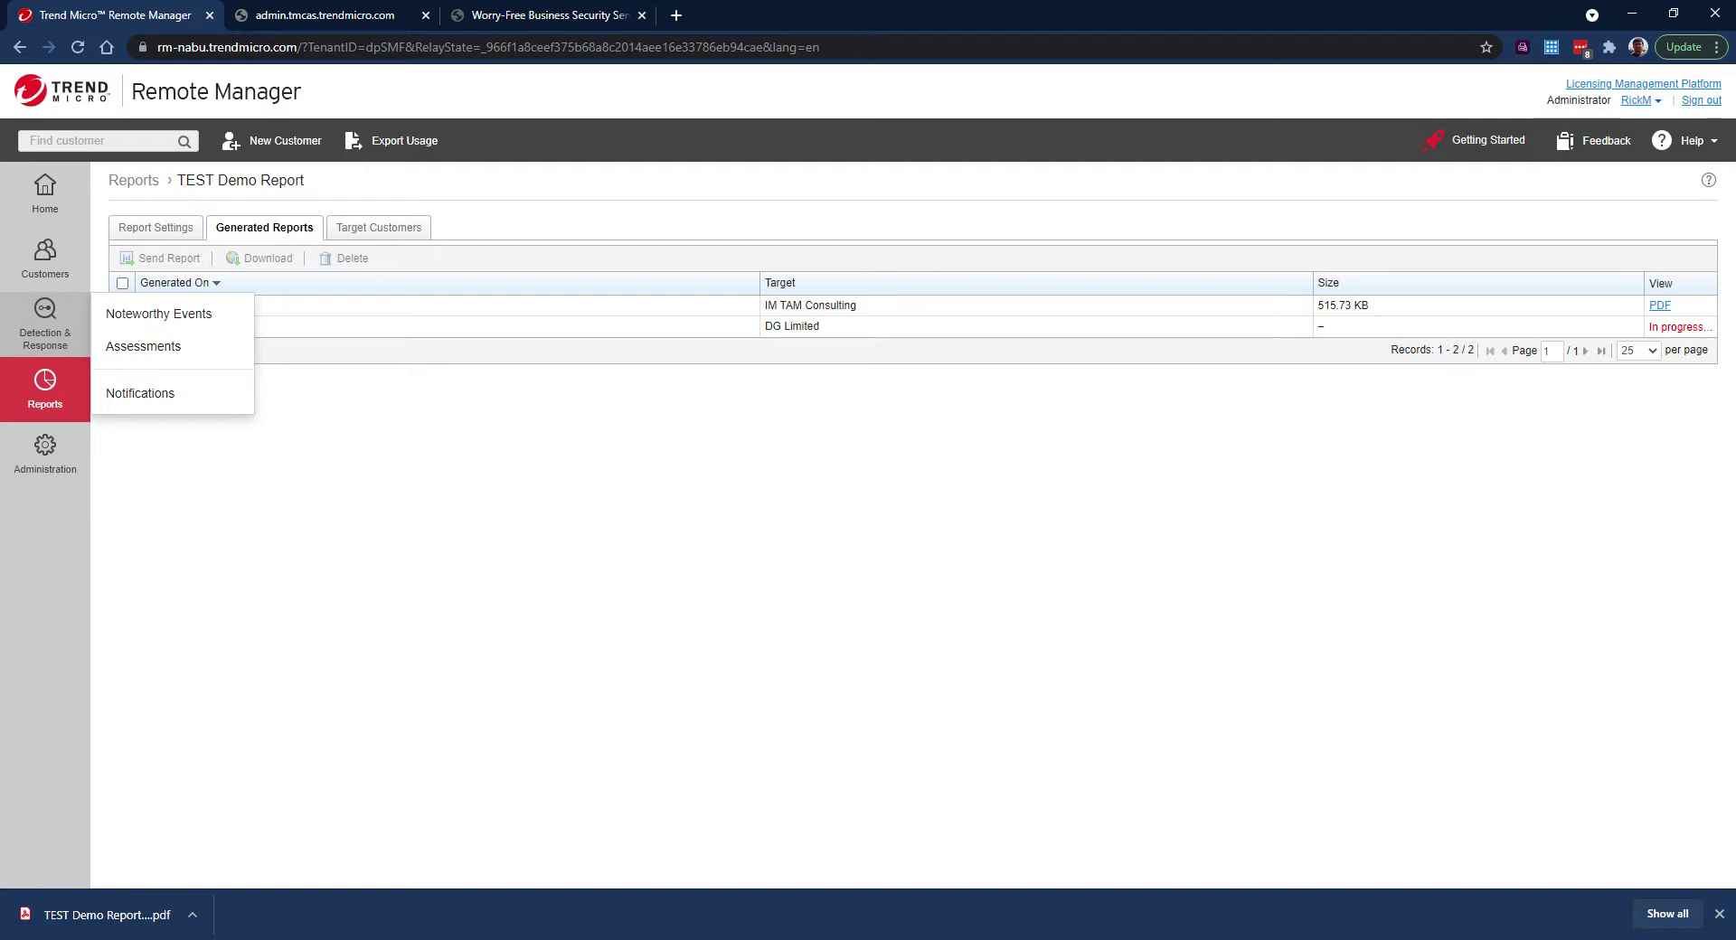
Step: Open Detection & Response's Noteworthy Events, showing DG Limited's blocked mycrypt.exe encryption event
{"action": "left_click", "coordinate": [121, 321]}
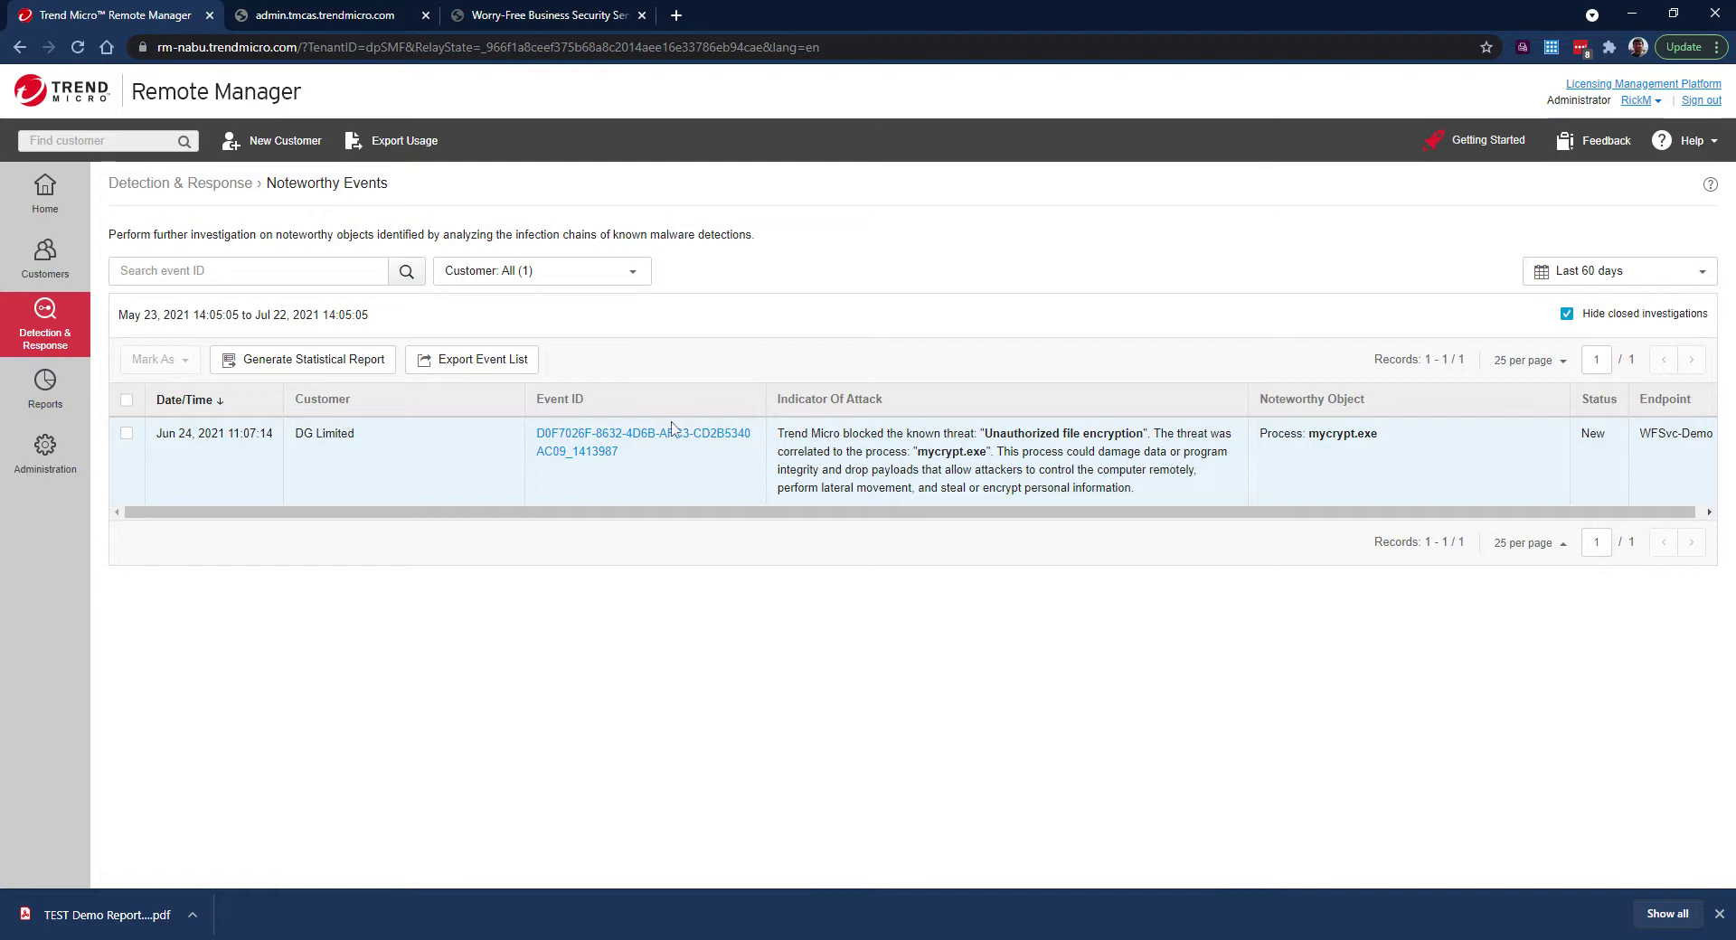
Step: Review the mycrypt.exe analysis chain for DG Limited's event, then go to Assessments
{"action": "left_click", "coordinate": [631, 444]}
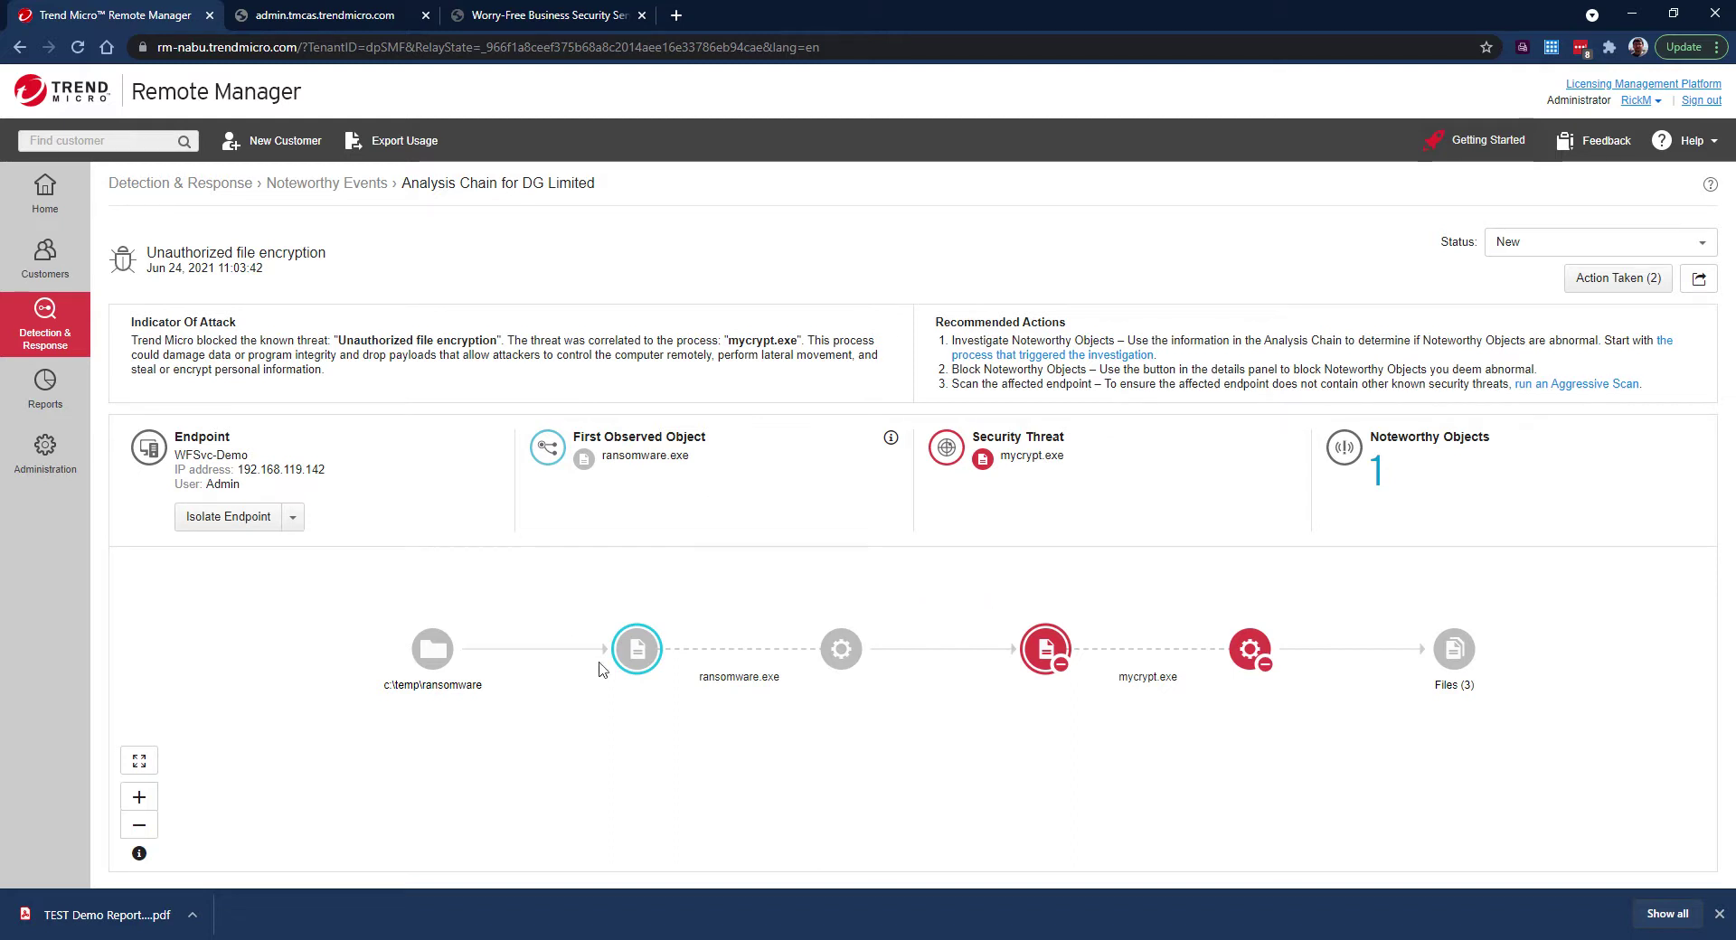
{"action": "mouse_move", "coordinate": [45, 325]}
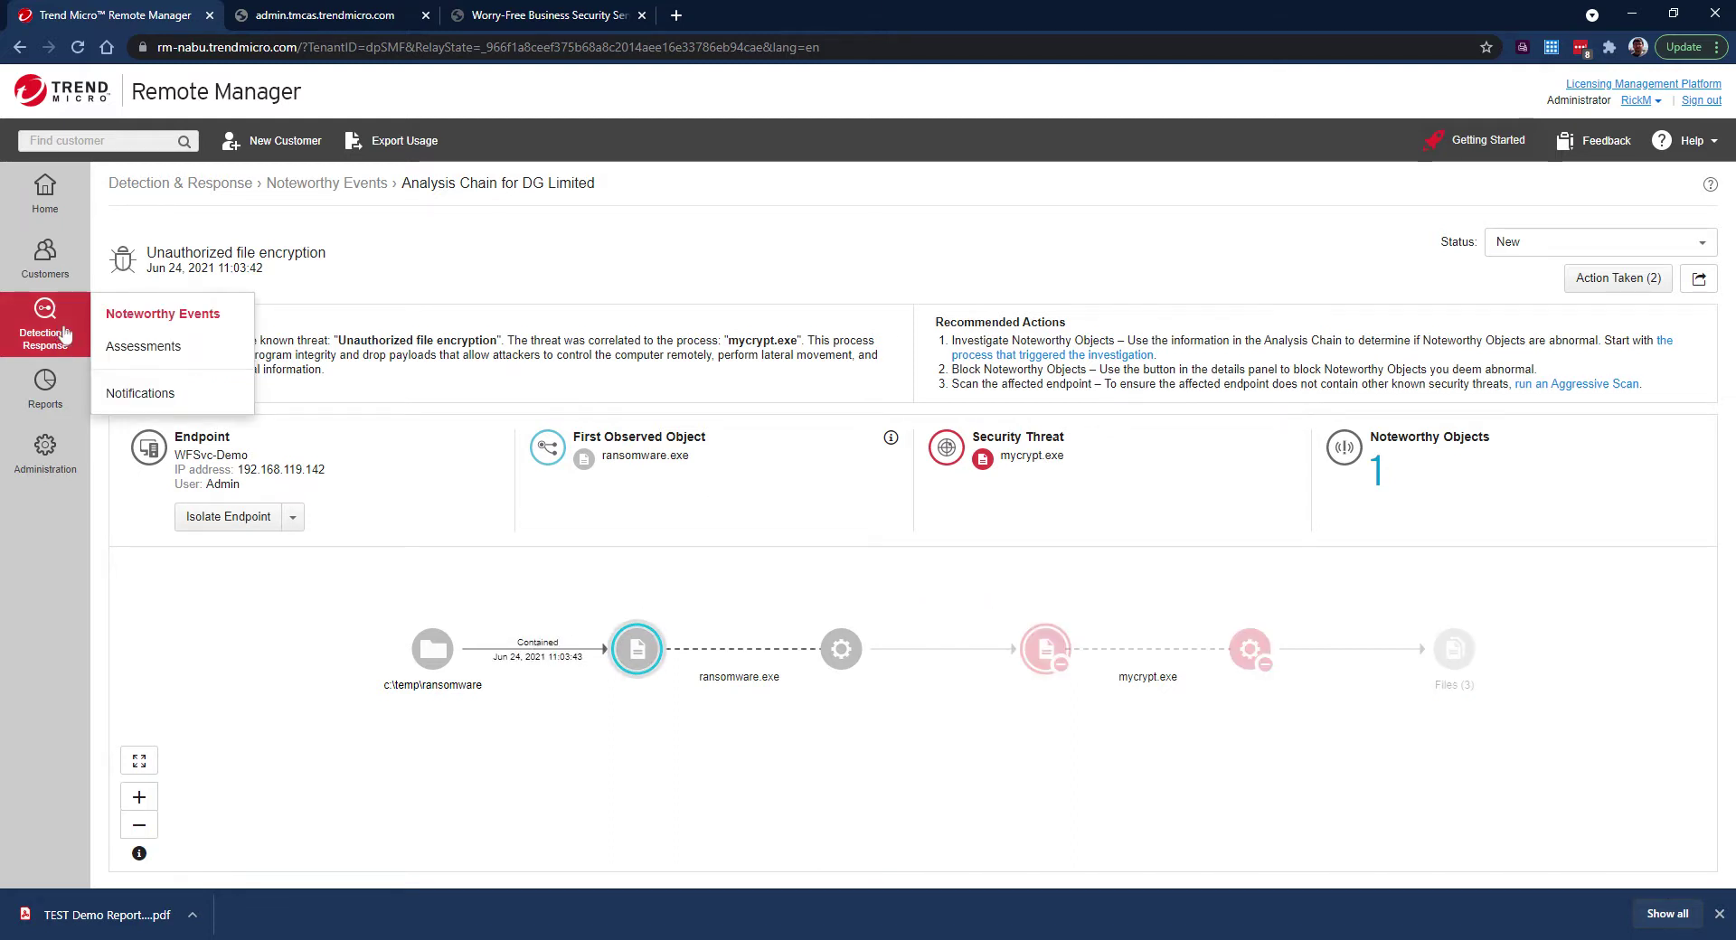
{"action": "left_click", "coordinate": [181, 317]}
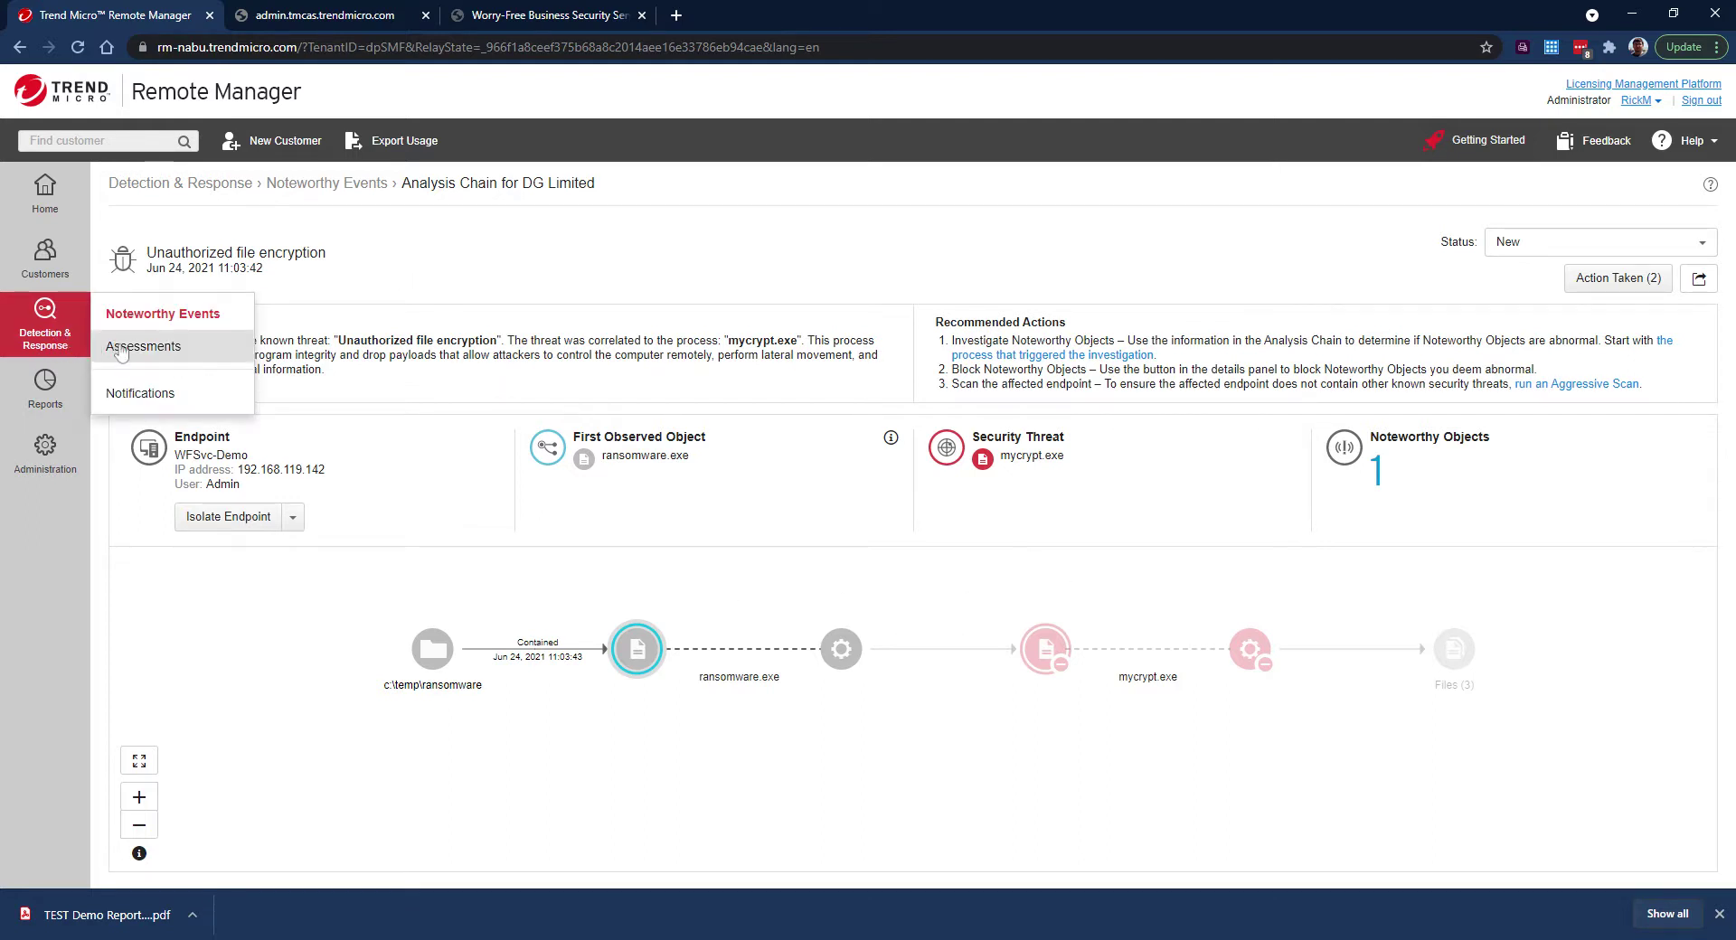
{"action": "left_click", "coordinate": [122, 351]}
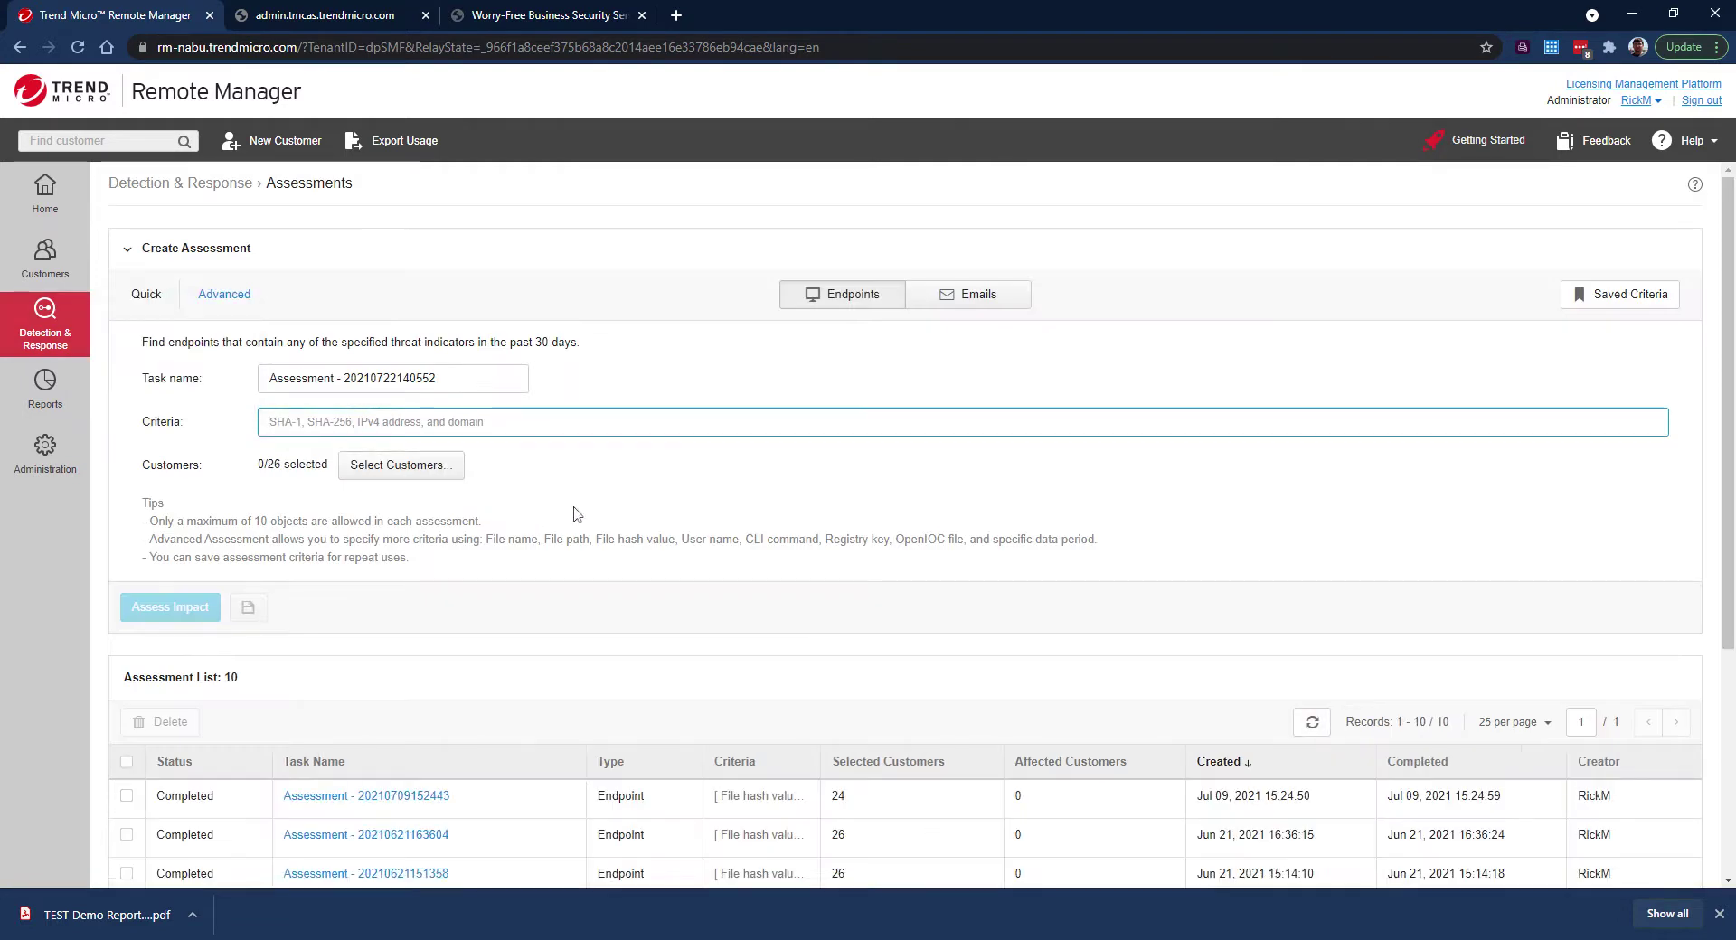
Step: Start a new advanced assessment of emails and list the available email criteria
{"action": "left_click", "coordinate": [573, 508]}
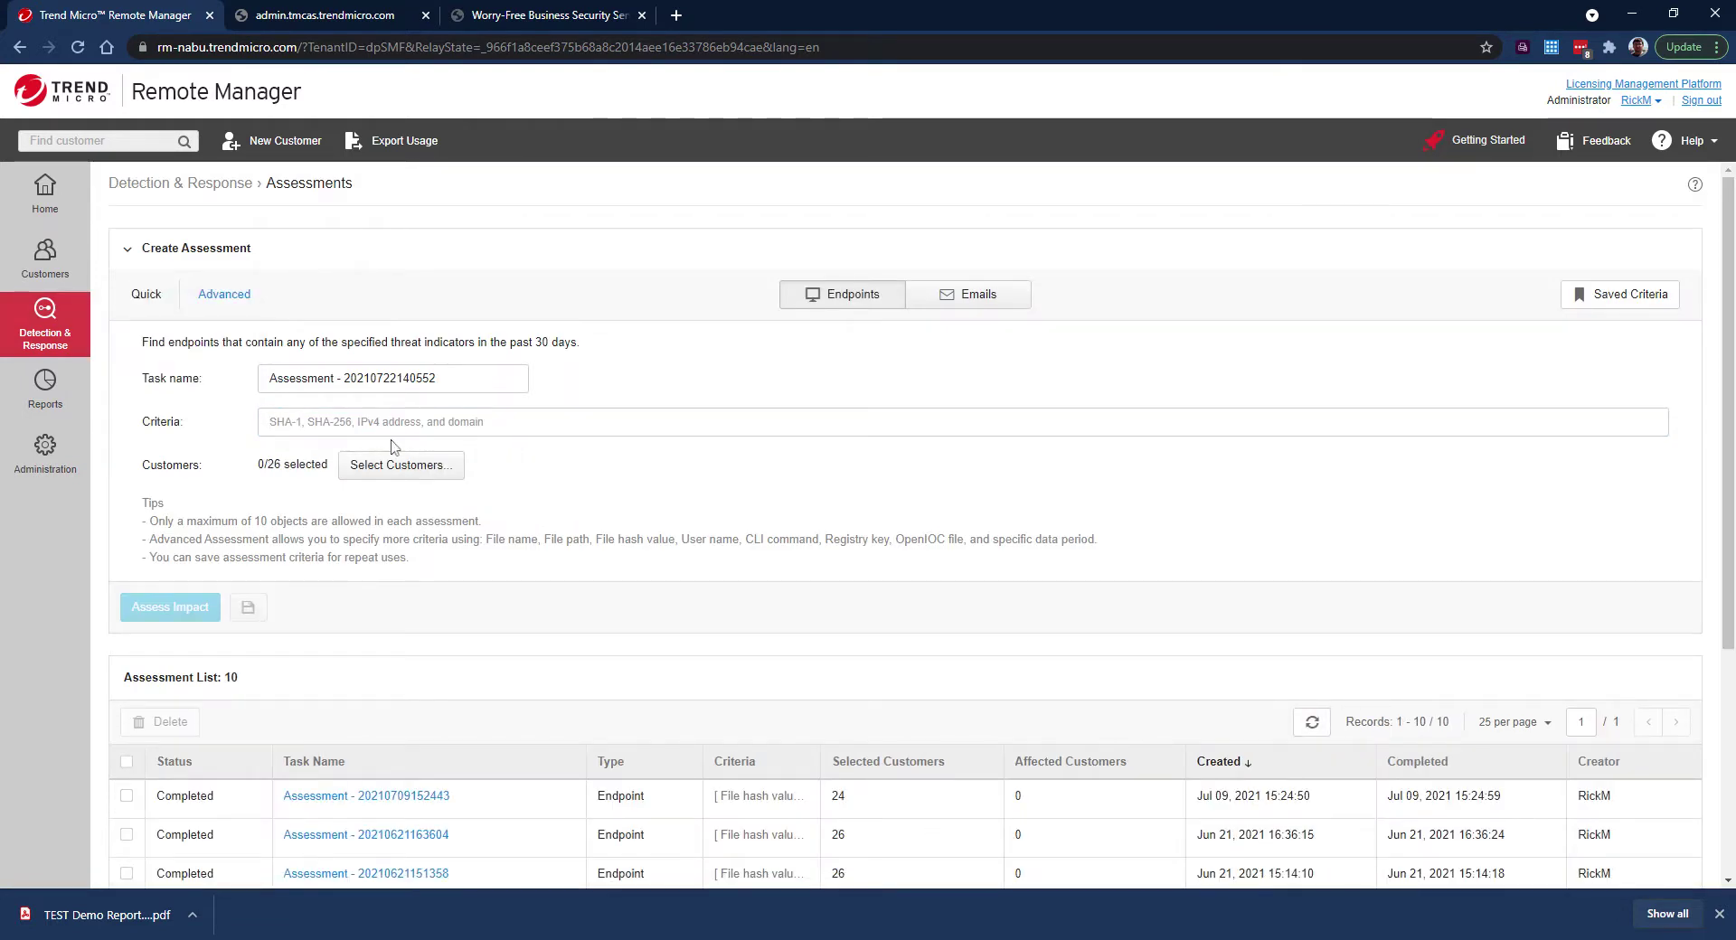
{"action": "left_click", "coordinate": [231, 307]}
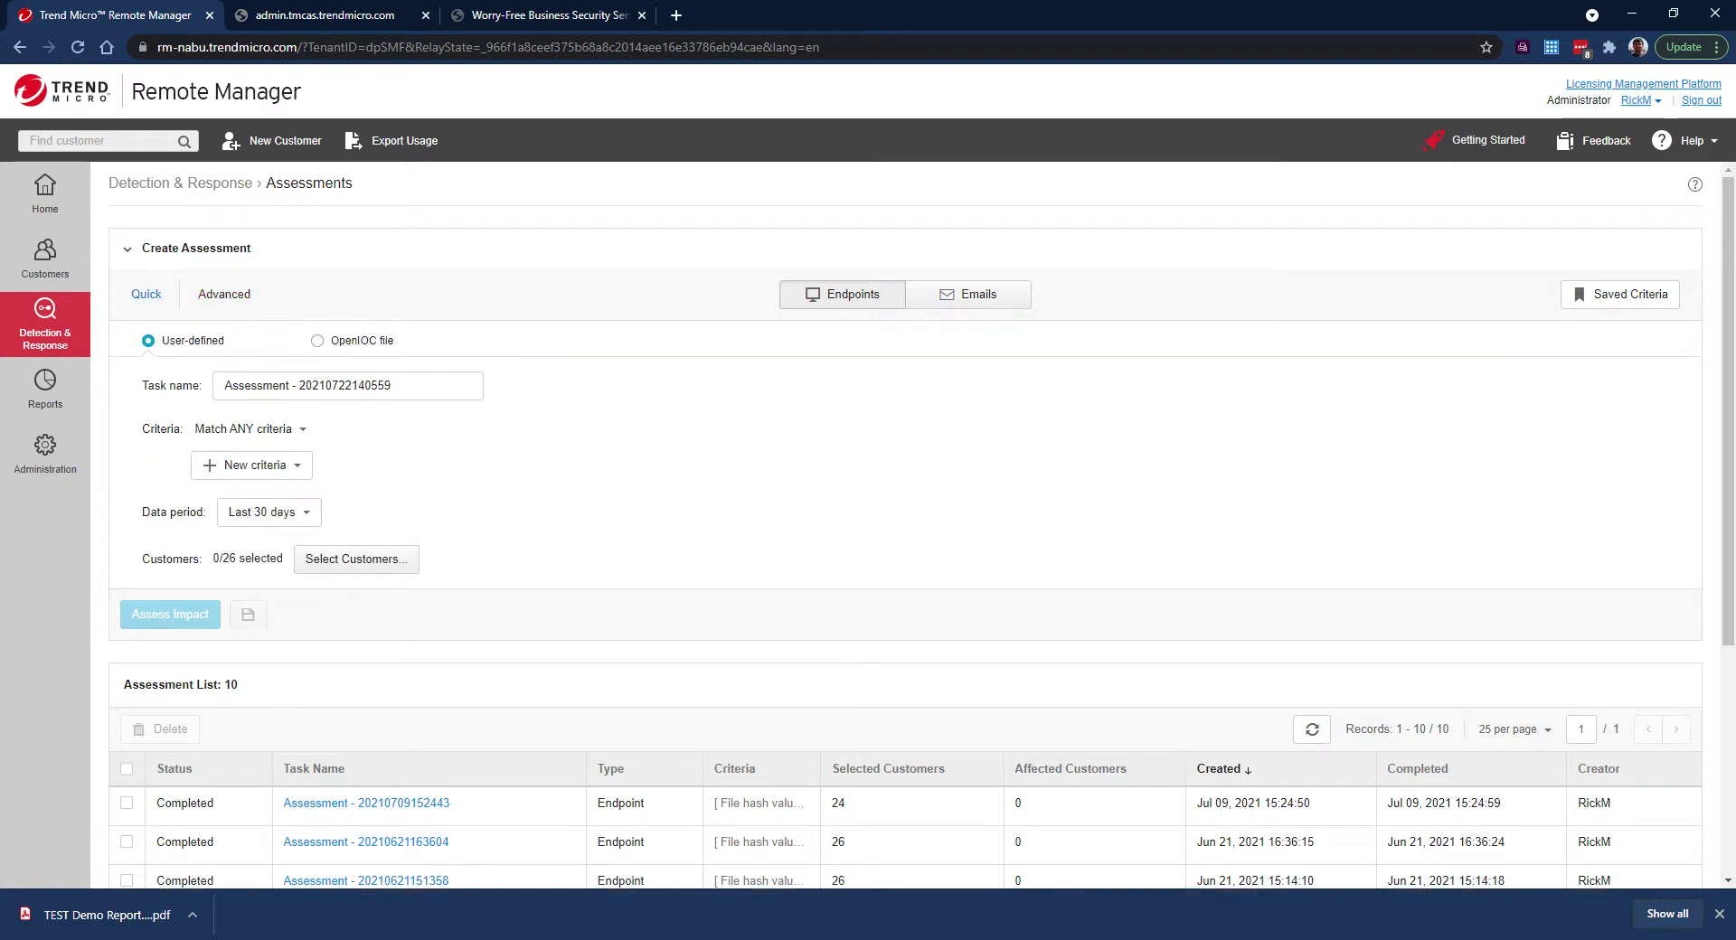
{"action": "left_click", "coordinate": [297, 474]}
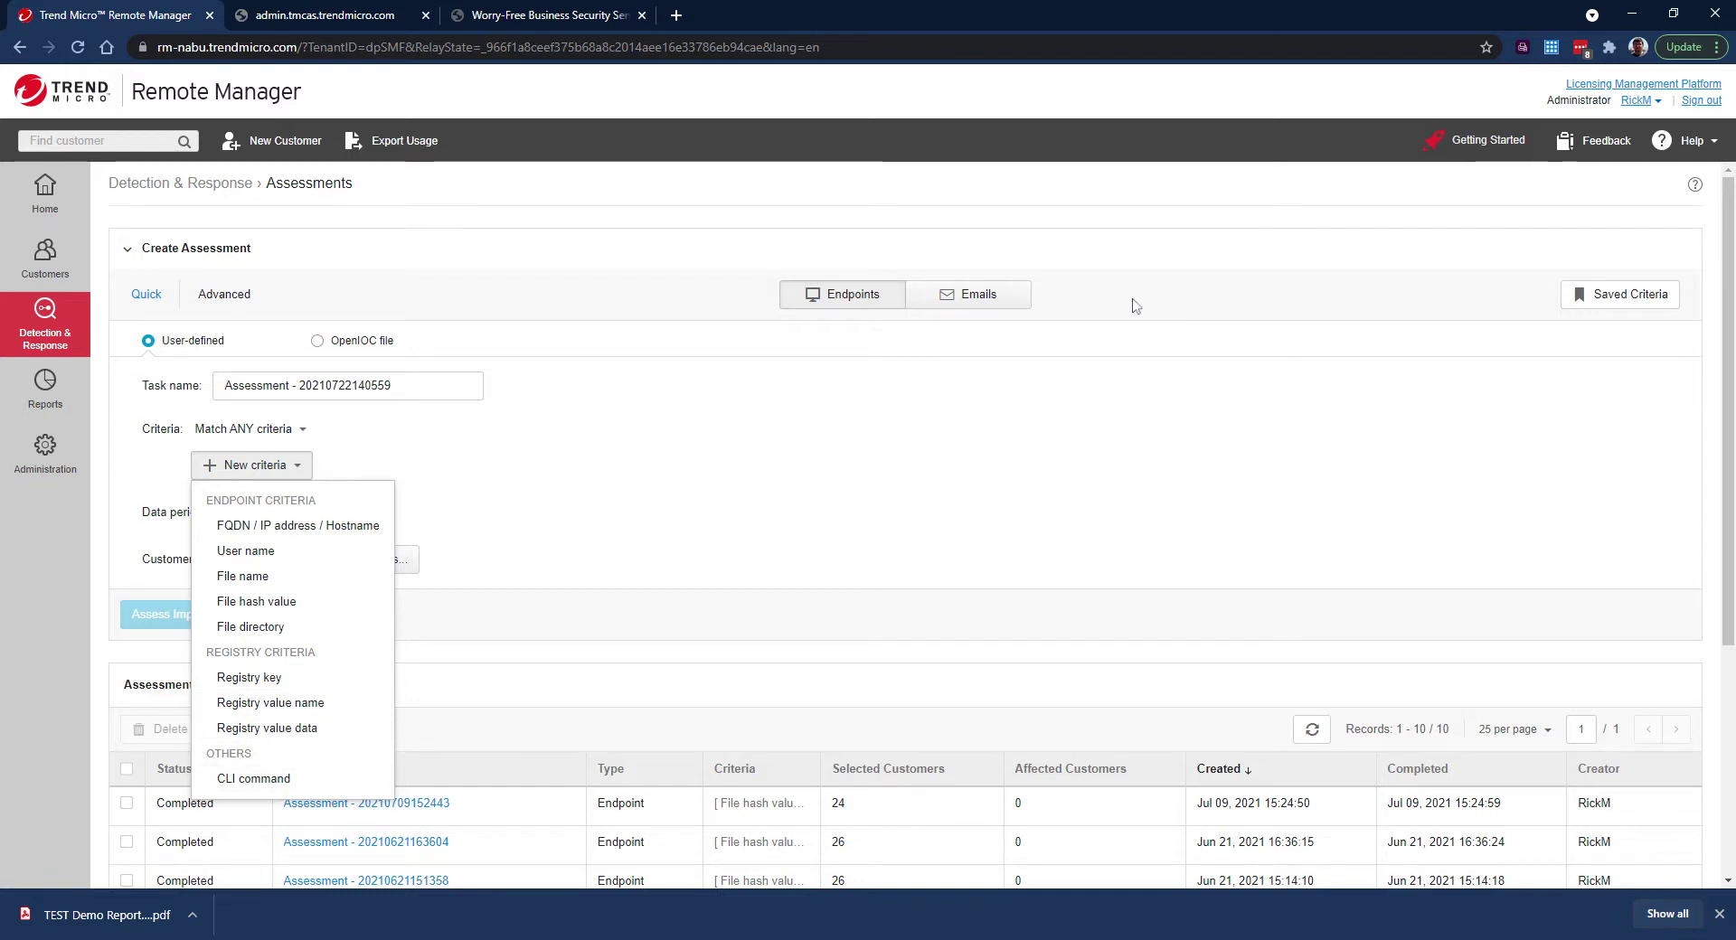
{"action": "left_click", "coordinate": [985, 311]}
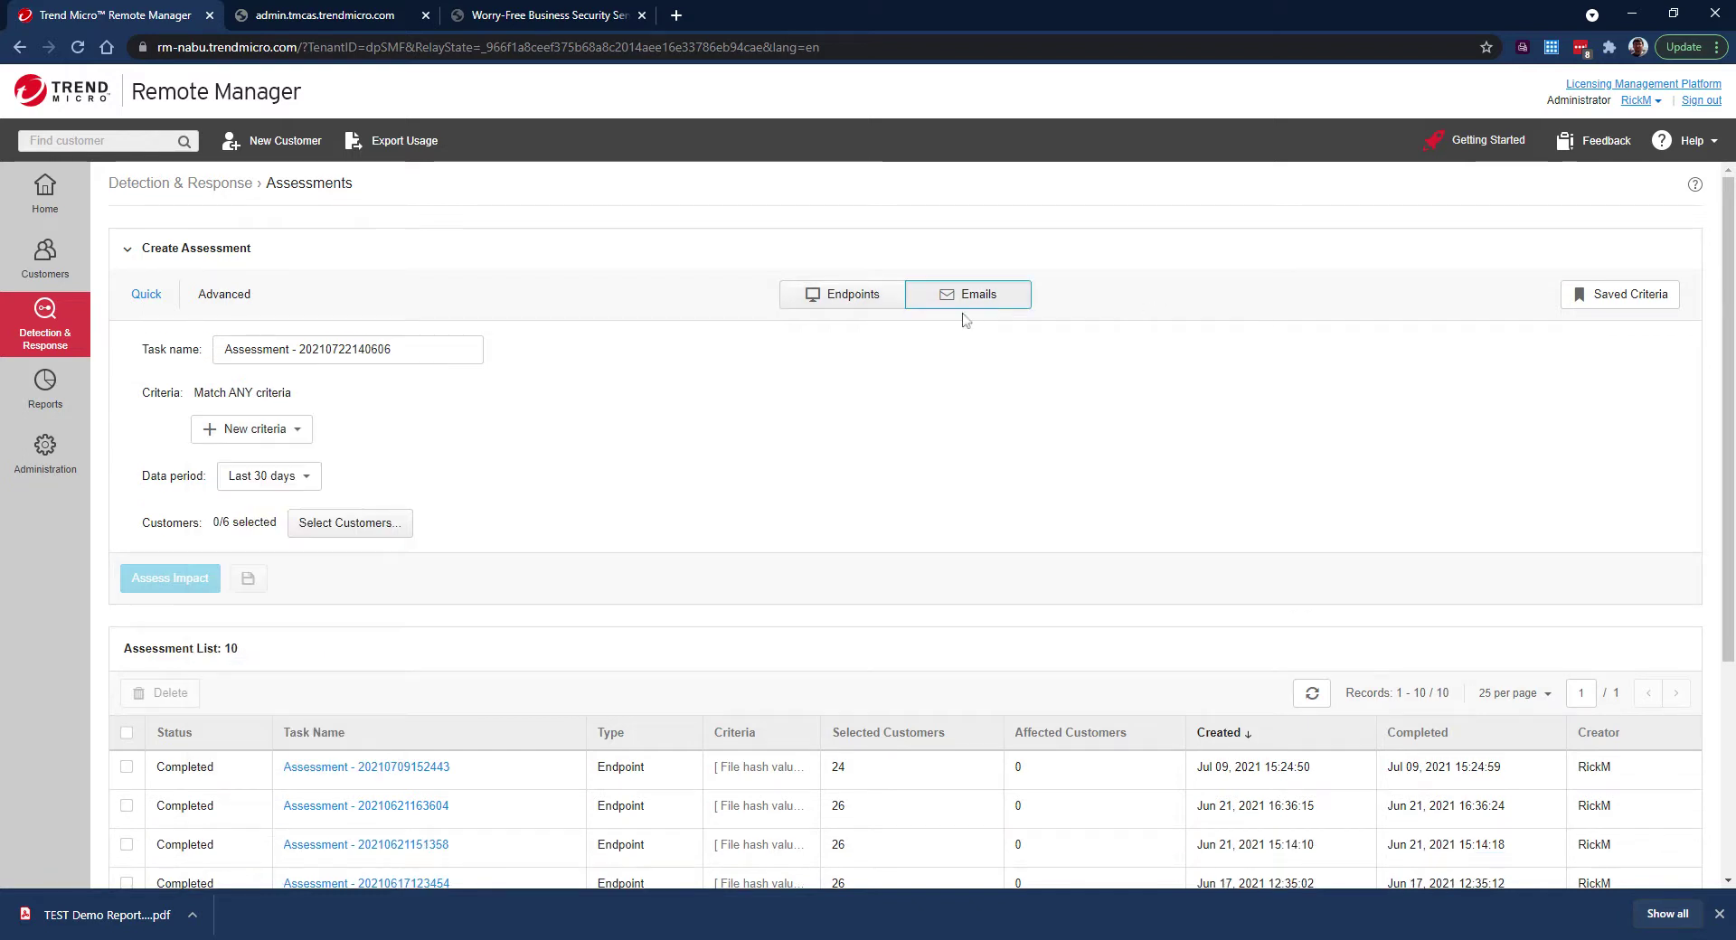
{"action": "left_click", "coordinate": [282, 431]}
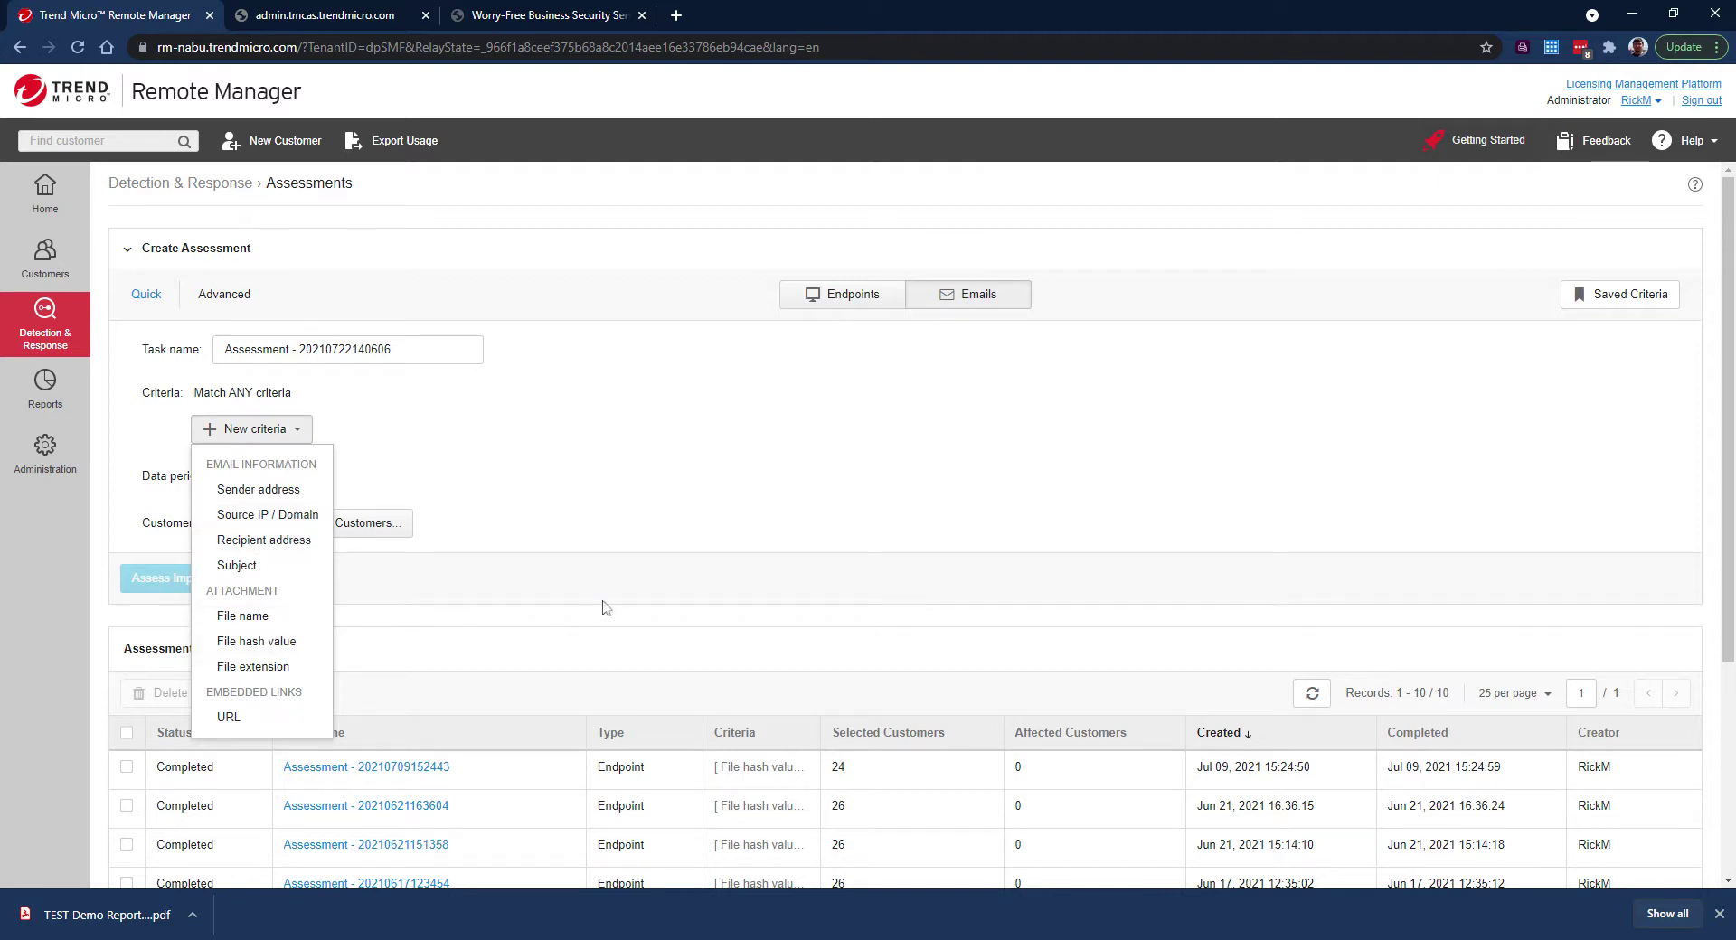
Step: Check that DG Limited was the only customer affected by the April 29 assessment
{"action": "scroll", "coordinate": [606, 608], "scroll_direction": "down", "scroll_amount": 1}
{"action": "scroll", "coordinate": [606, 608], "scroll_direction": "down", "scroll_amount": 2}
{"action": "scroll", "coordinate": [607, 579], "scroll_direction": "down", "scroll_amount": 1}
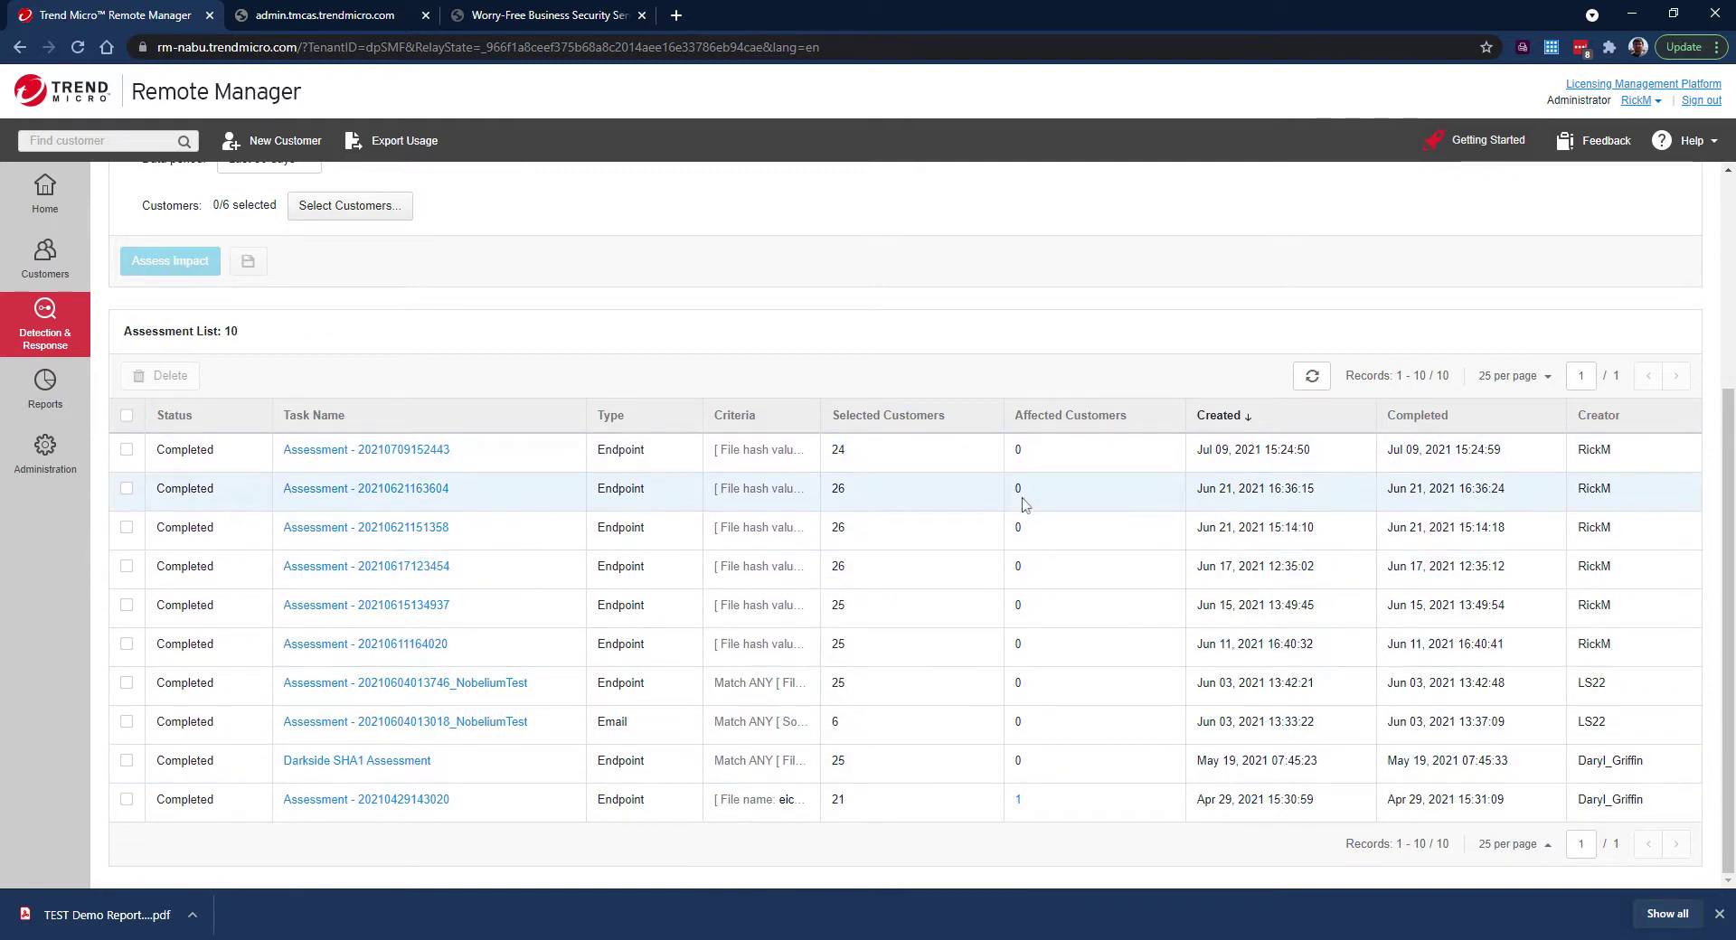
{"action": "left_click", "coordinate": [1018, 801]}
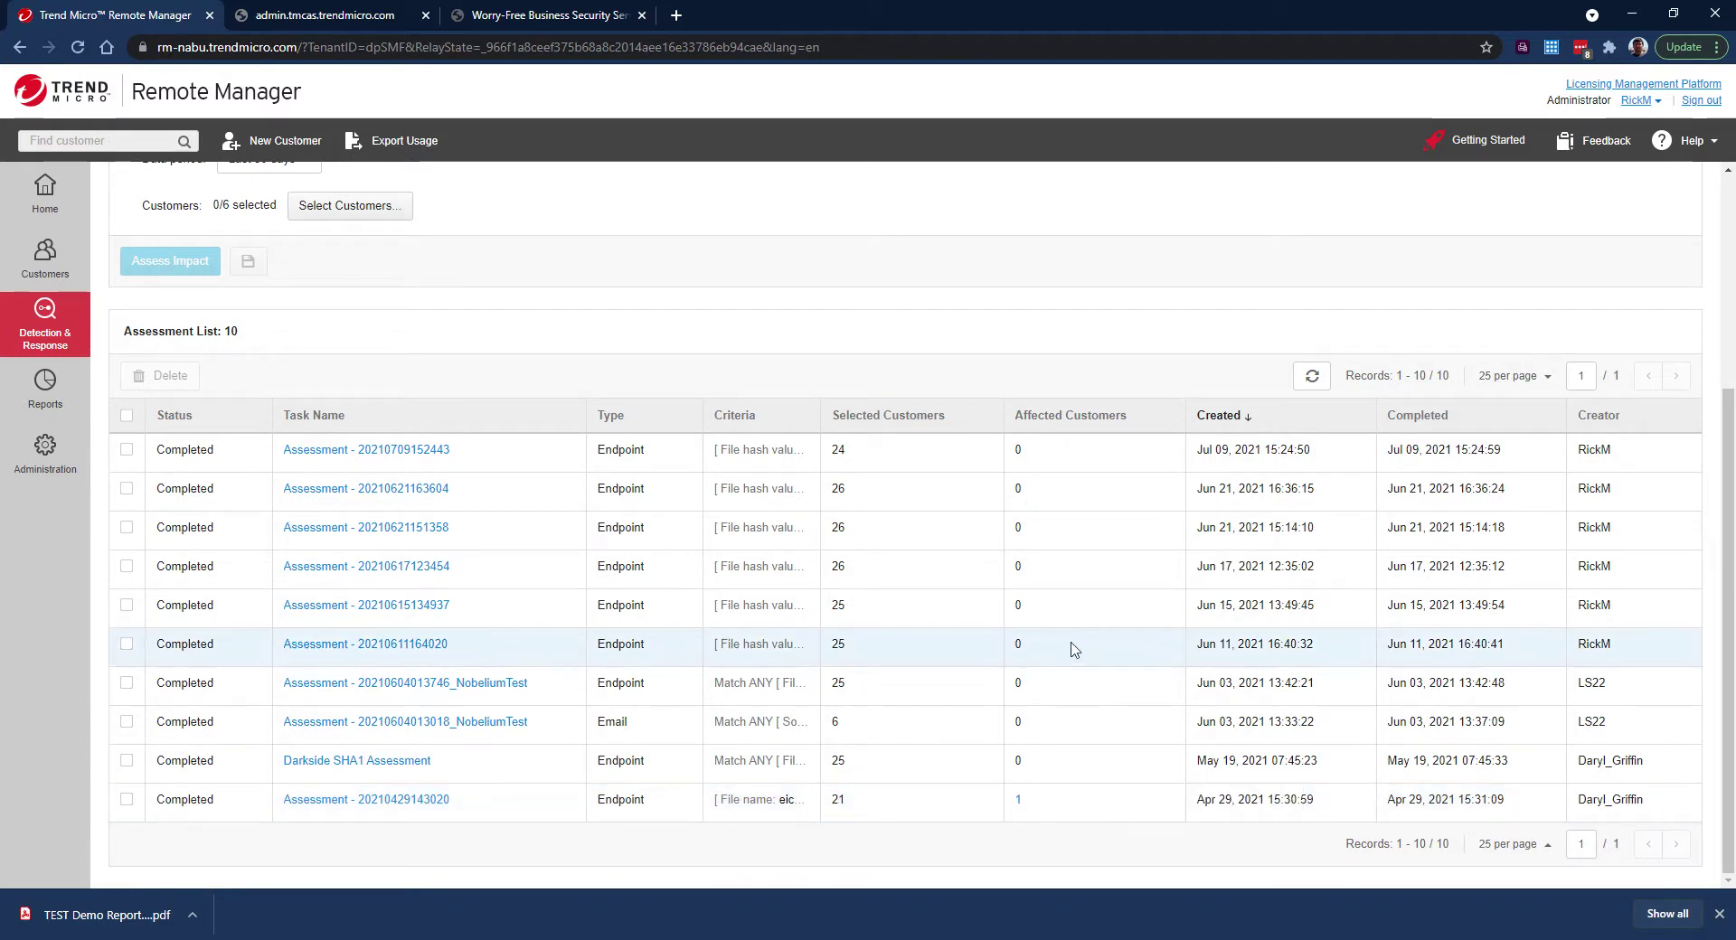
{"action": "scroll", "coordinate": [968, 272], "scroll_direction": "up", "scroll_amount": 4}
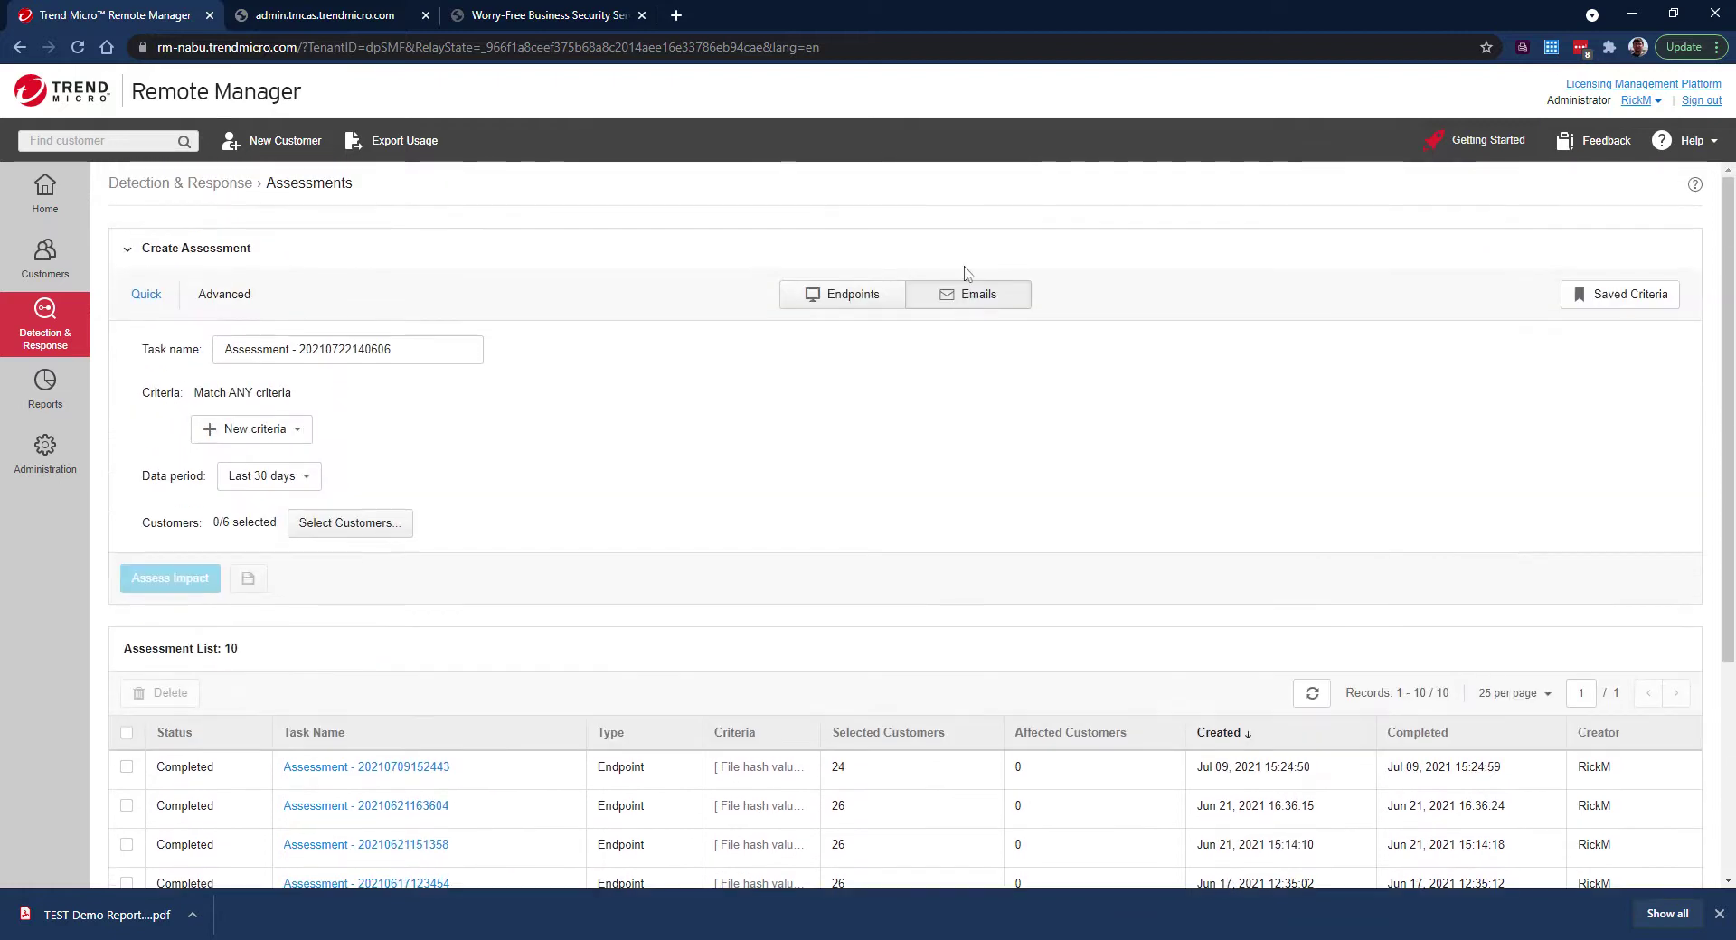
Step: Browse the Home dashboard, Customers list and Administration settings, then return to the 41-report list
{"action": "left_click", "coordinate": [45, 197]}
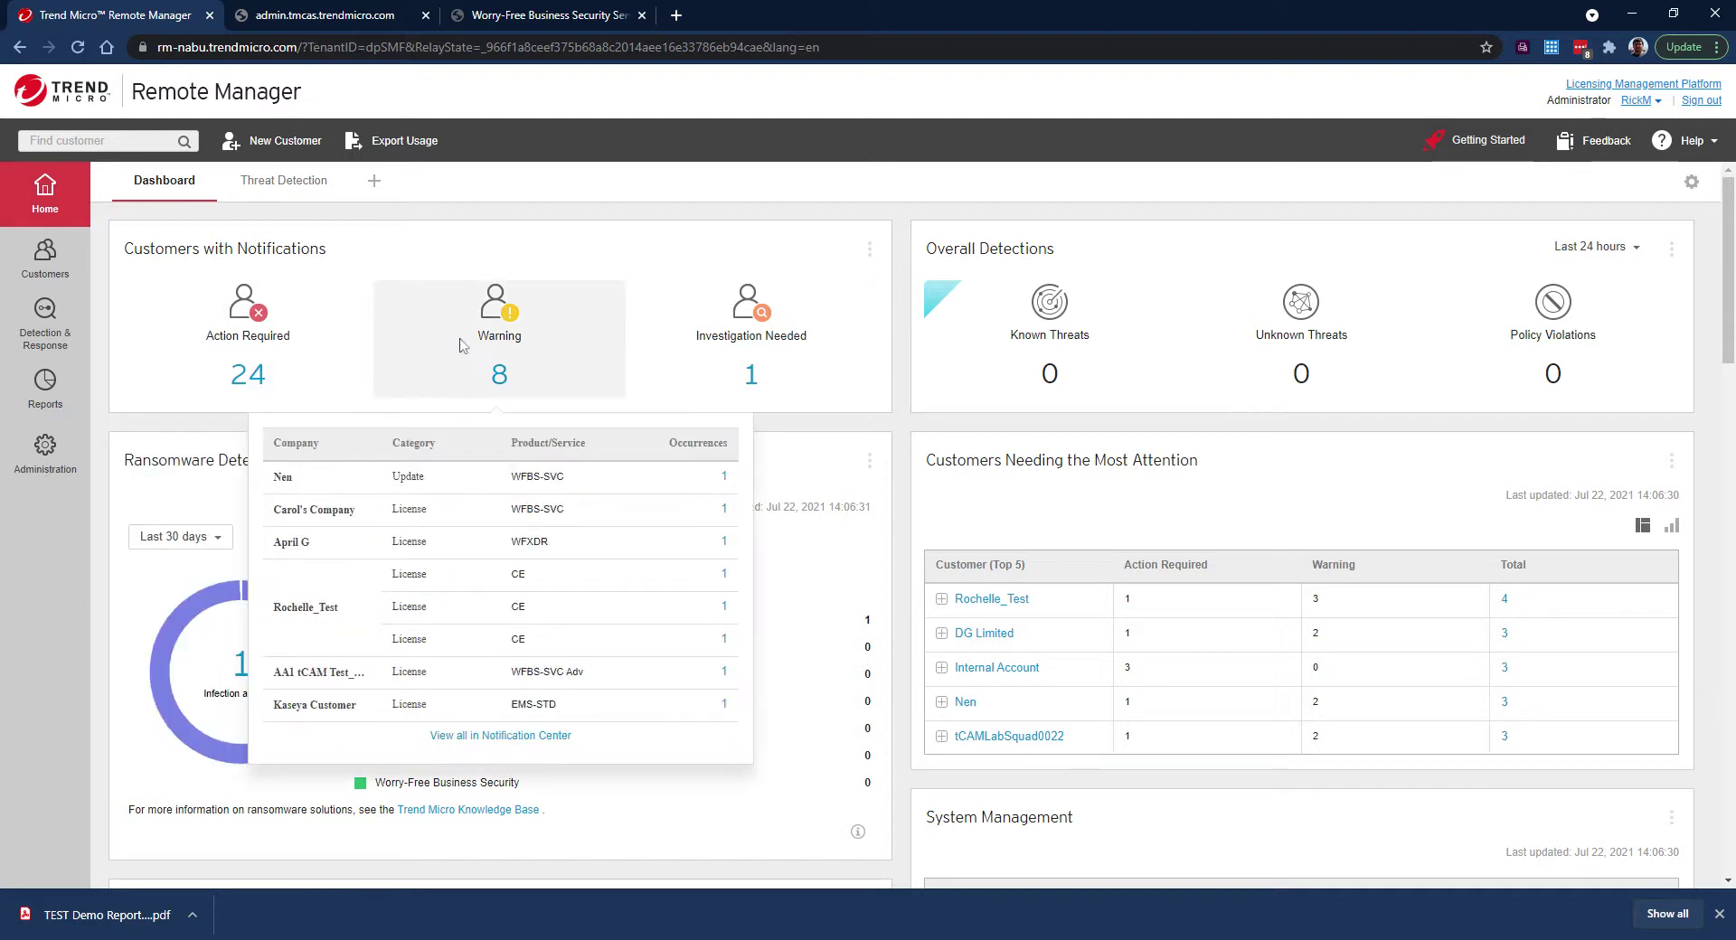
{"action": "left_click", "coordinate": [70, 267]}
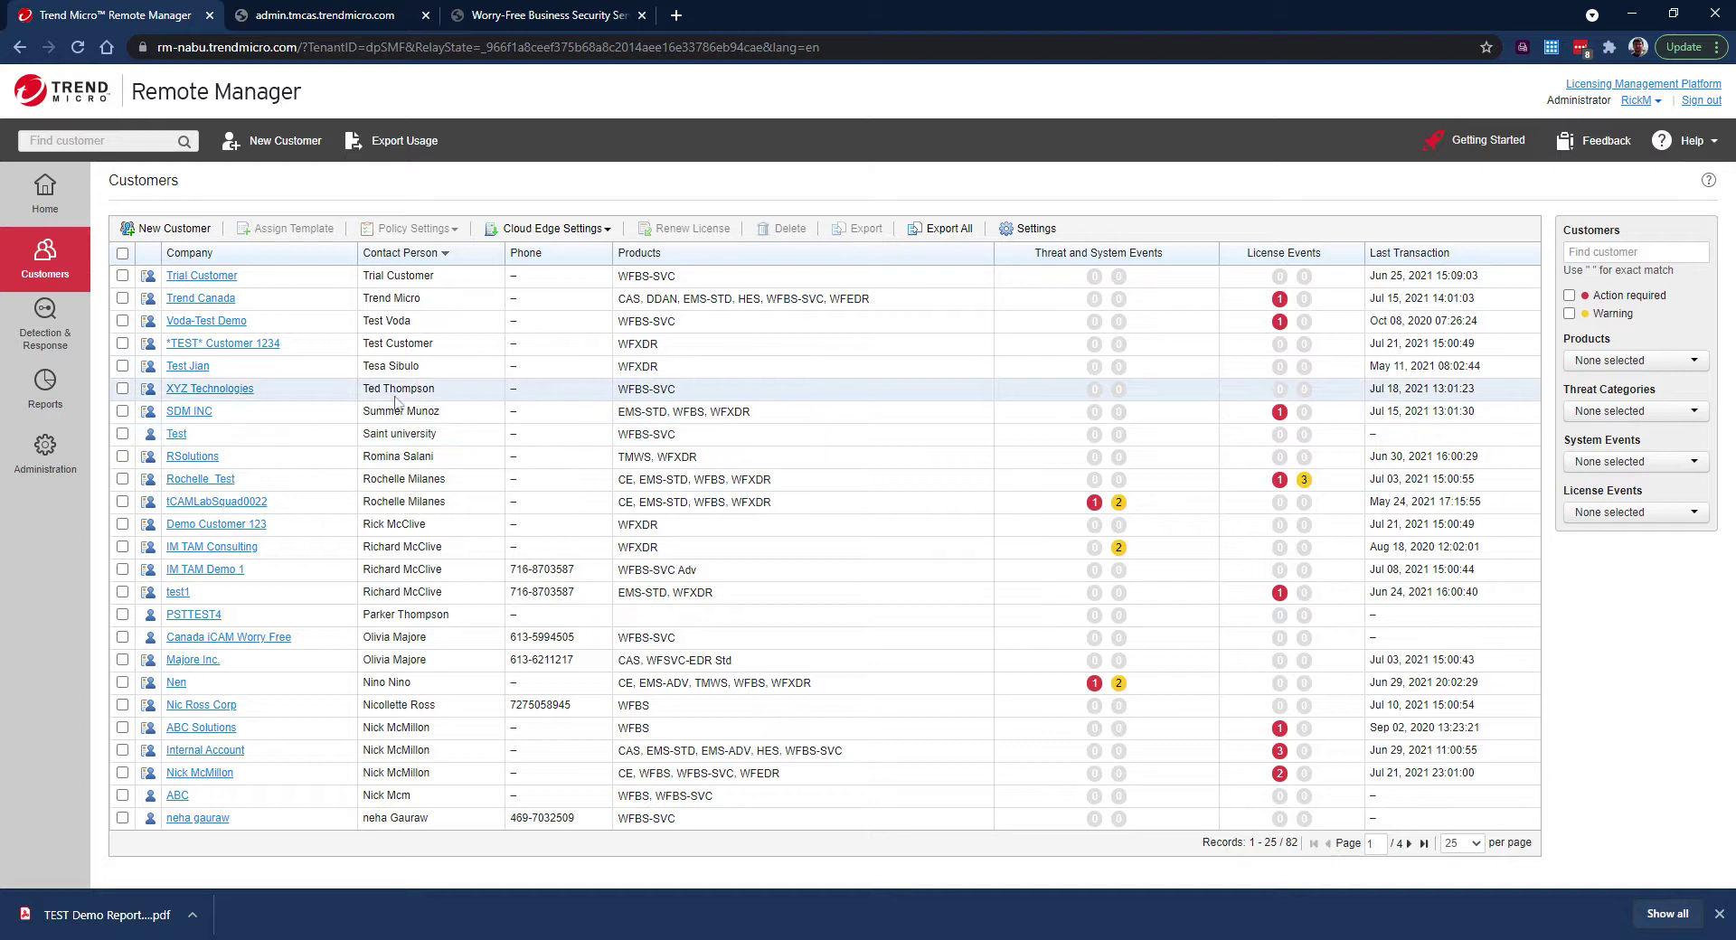
{"action": "left_click", "coordinate": [65, 452]}
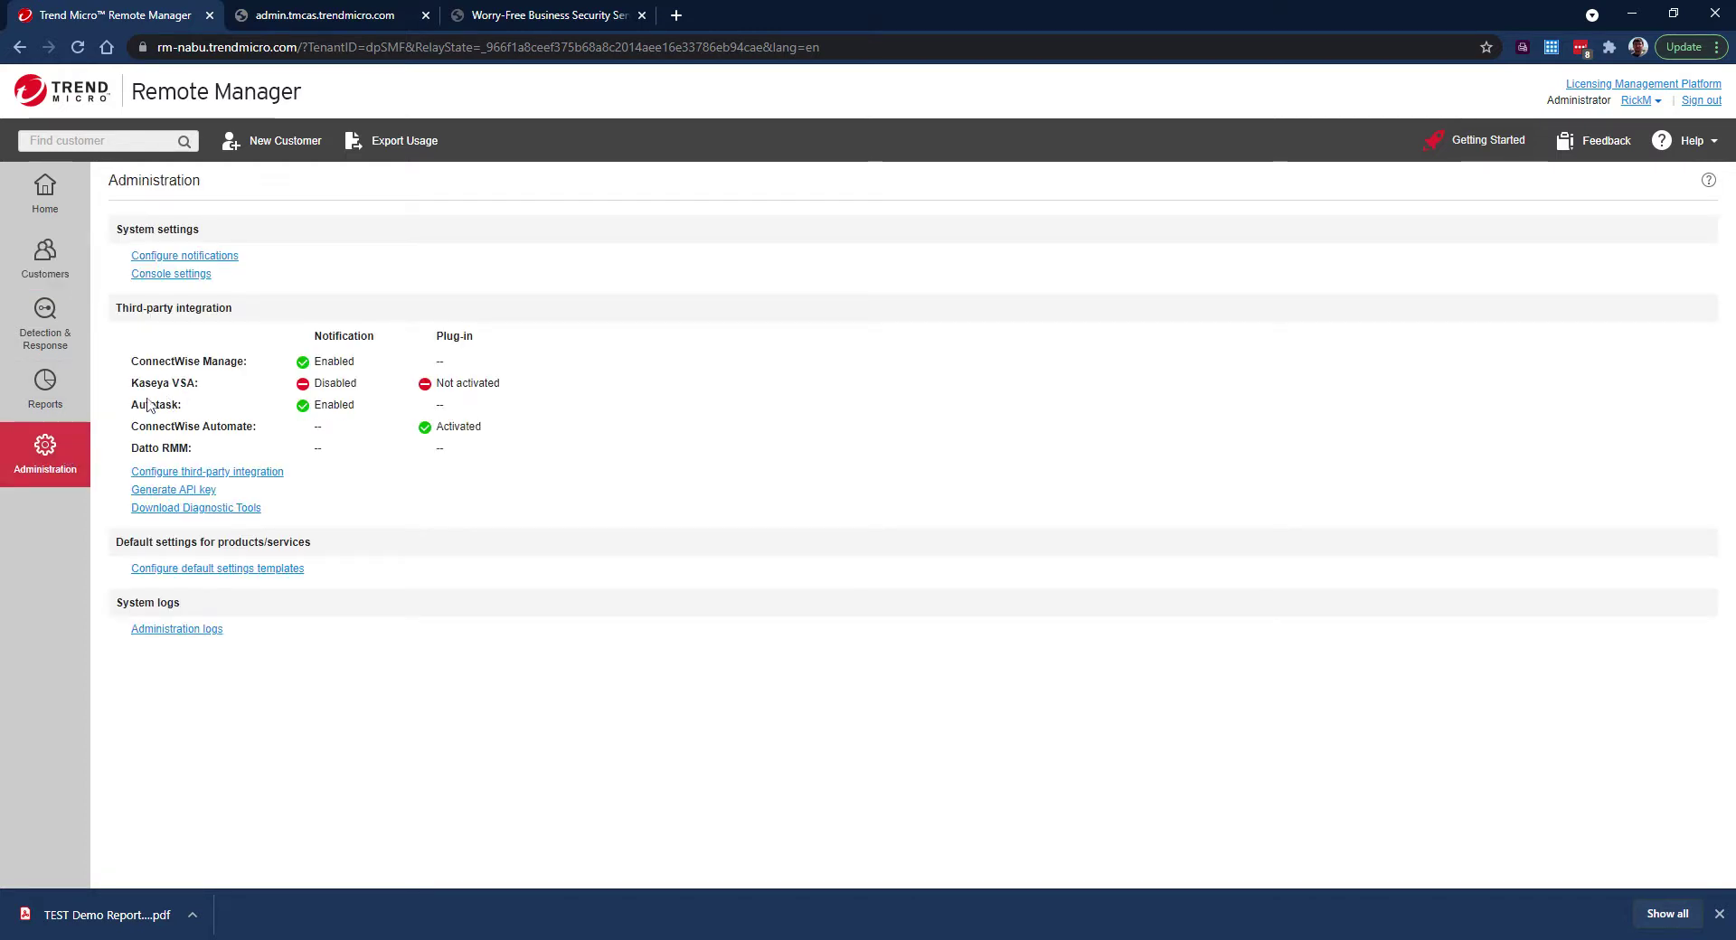
{"action": "left_click", "coordinate": [94, 398]}
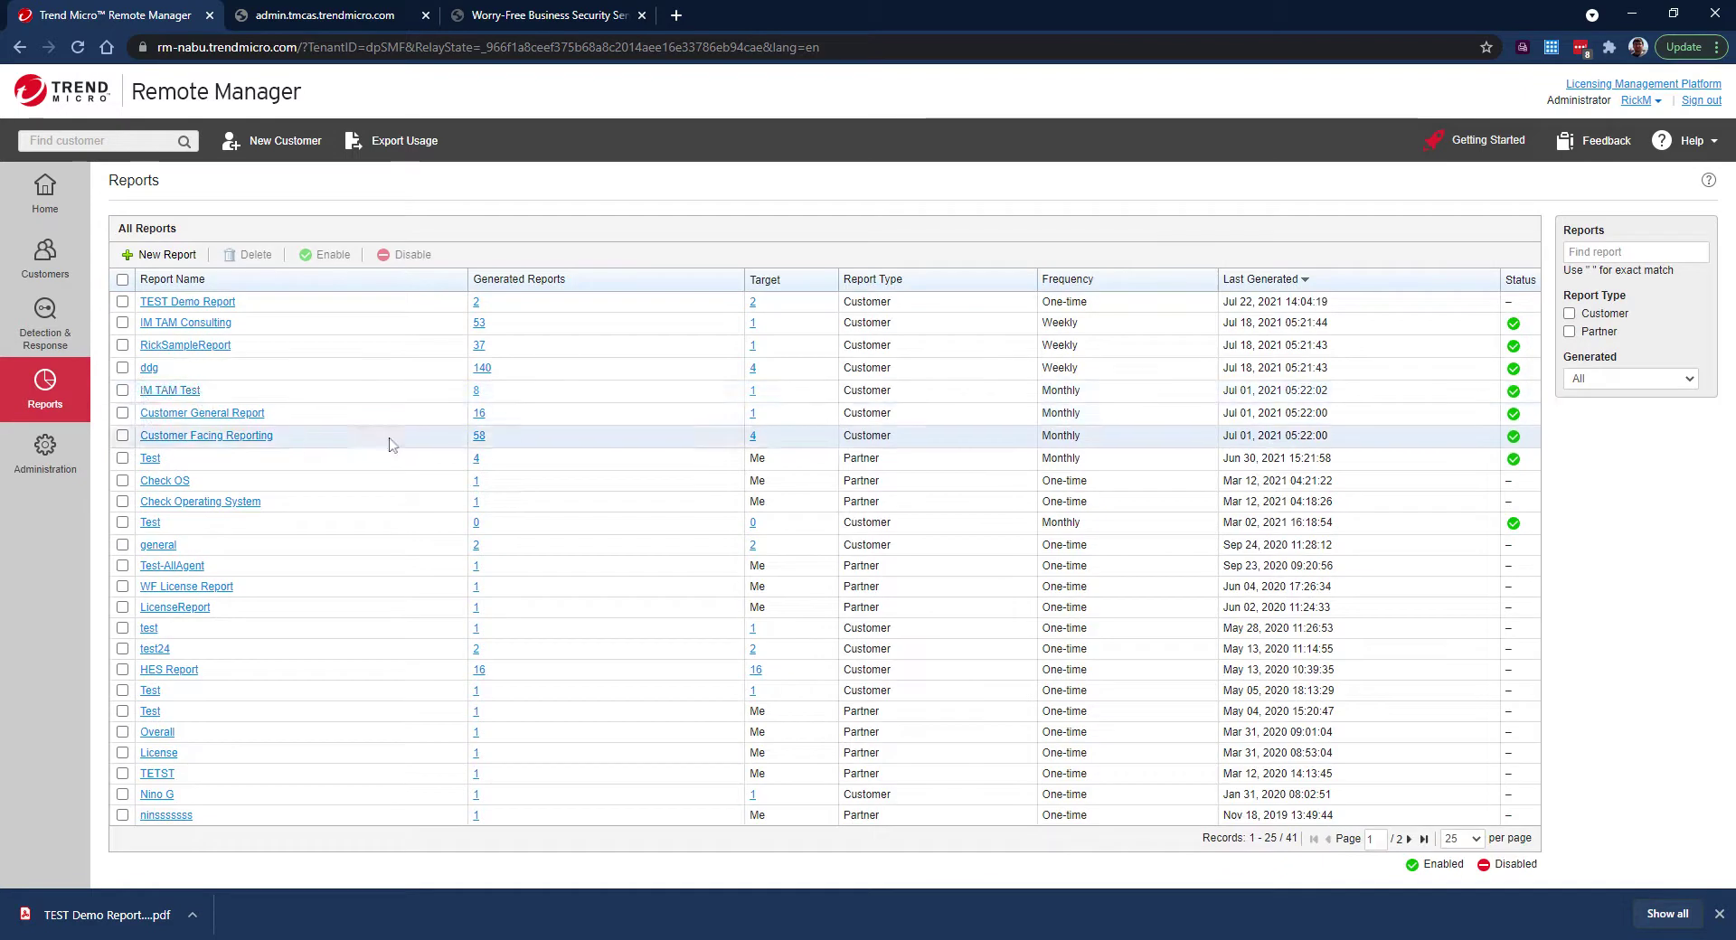